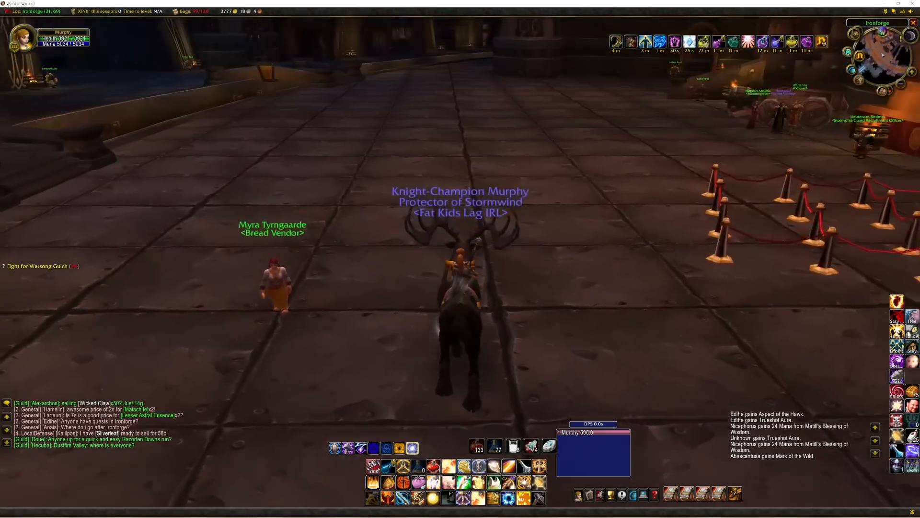
Dismount by removing the Summon Deerly buff, and cast Divine Steed to ride through Ironforge.
{"action": "right_click", "coordinate": [630, 43]}
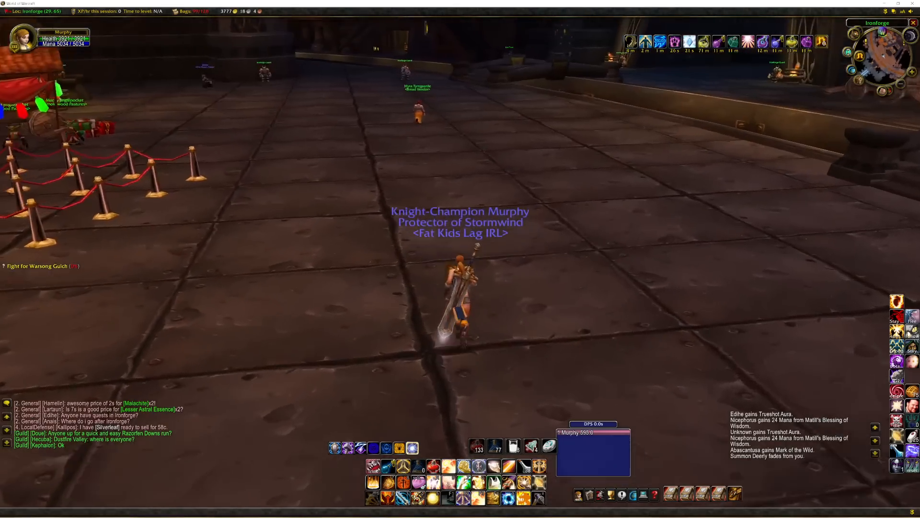
{"action": "key", "text": "F4"}
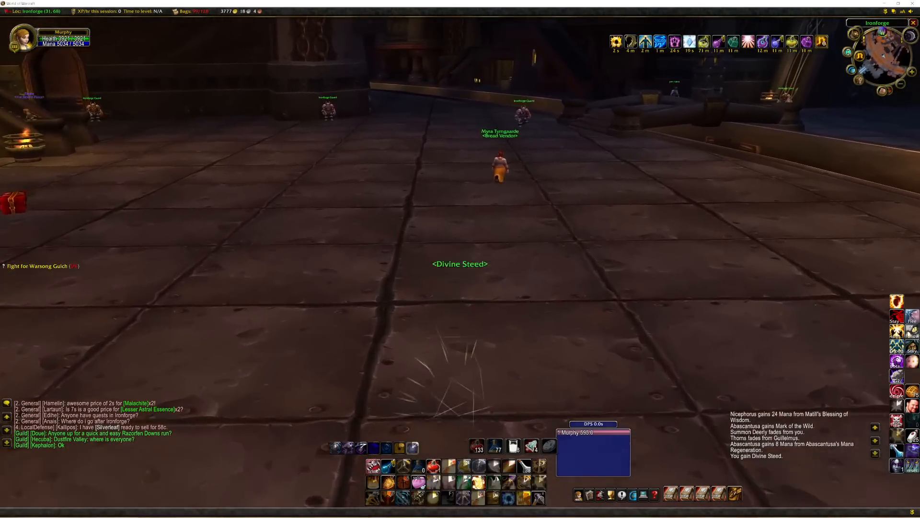
{"action": "key", "text": "w"}
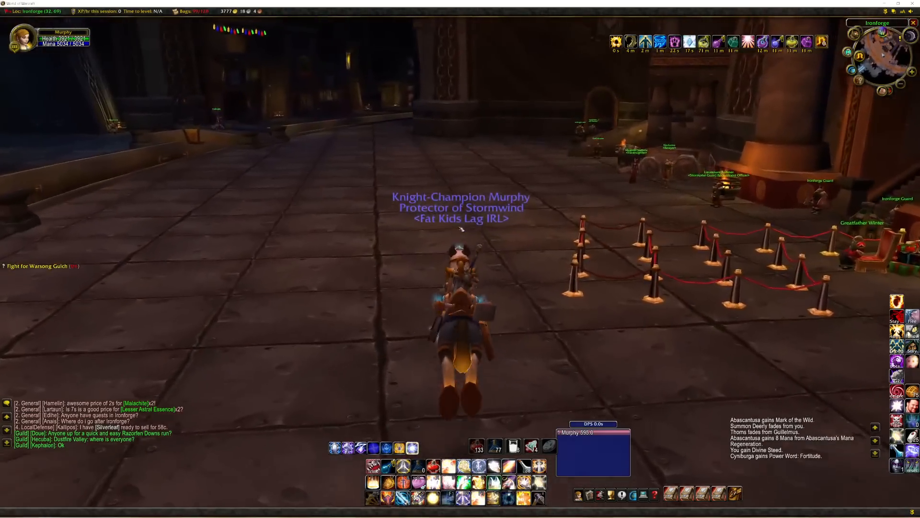
{"action": "key", "text": "w"}
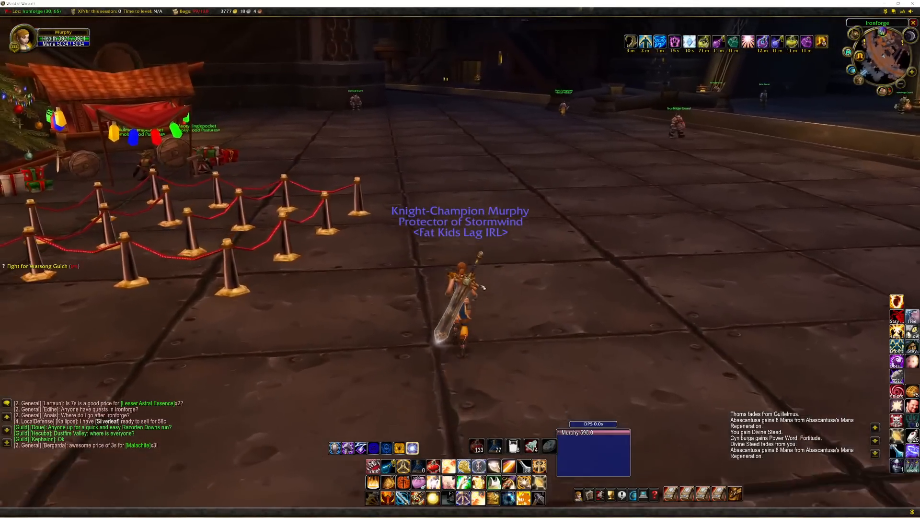
{"action": "key", "text": "w"}
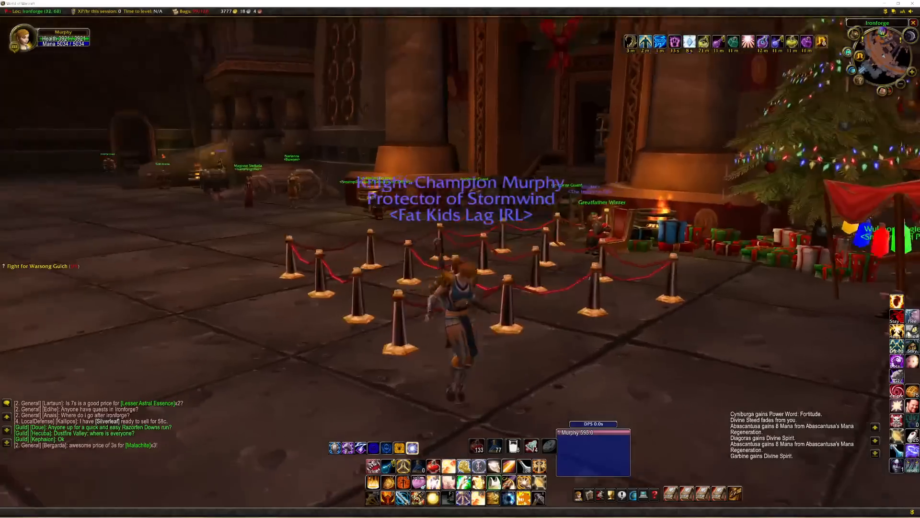
{"action": "key", "text": "w"}
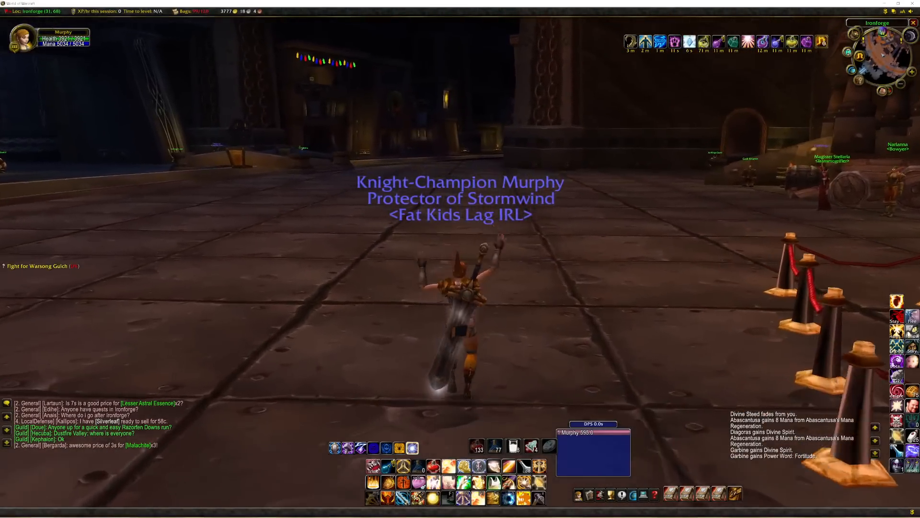
{"action": "key", "text": "w"}
{"action": "key", "text": "space"}
{"action": "key", "text": "space"}
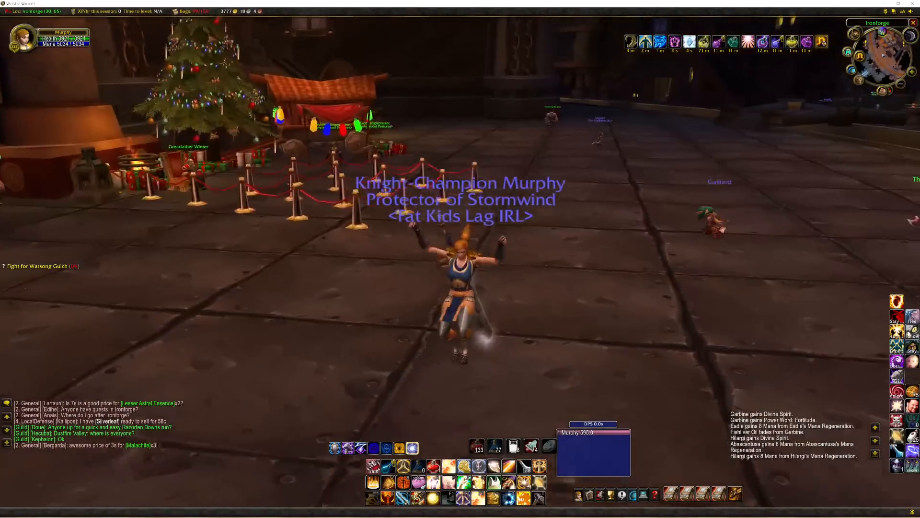
{"action": "key", "text": "w"}
{"action": "key", "text": "space"}
{"action": "key", "text": "space"}
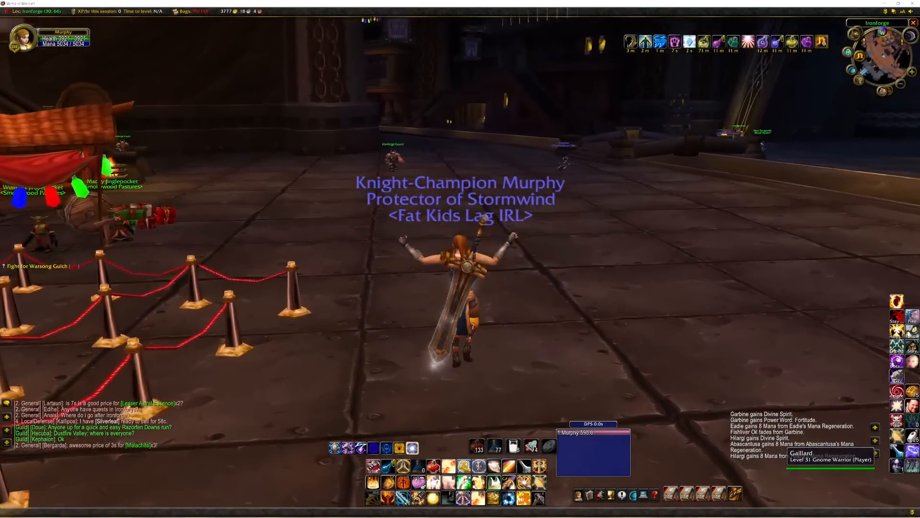
{"action": "key", "text": "w"}
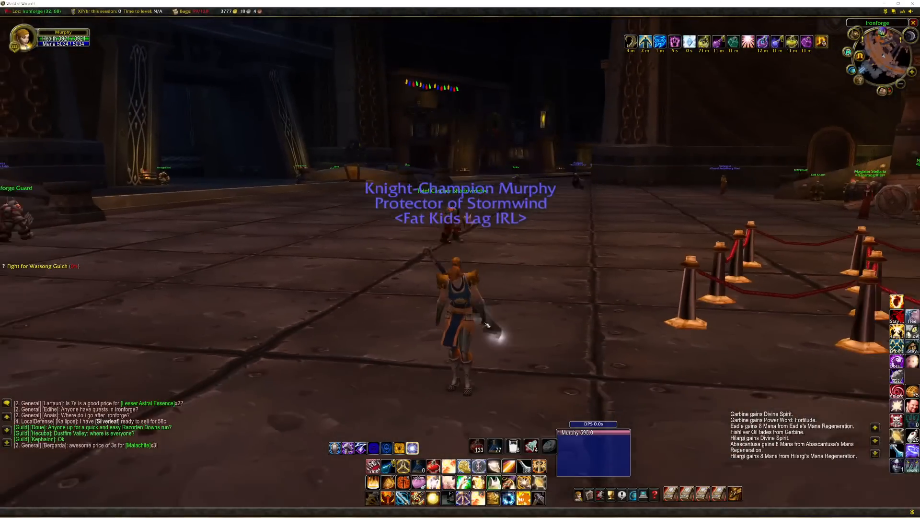
{"action": "scroll", "coordinate": [483, 325], "scroll_direction": "down", "scroll_amount": 3}
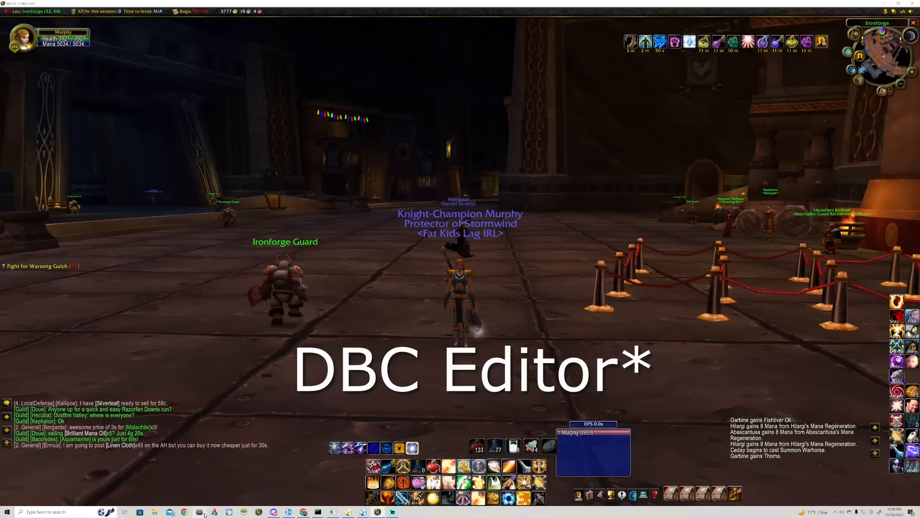
{"action": "key", "text": "w"}
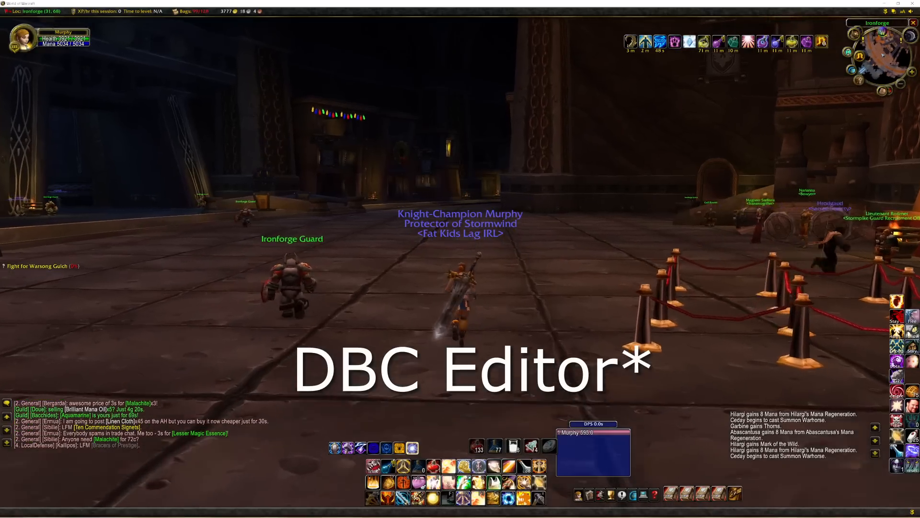
Cast Divine Steed once more and ride past the roped-off queue area in Ironforge.
{"action": "key", "text": "q"}
{"action": "key", "text": "w"}
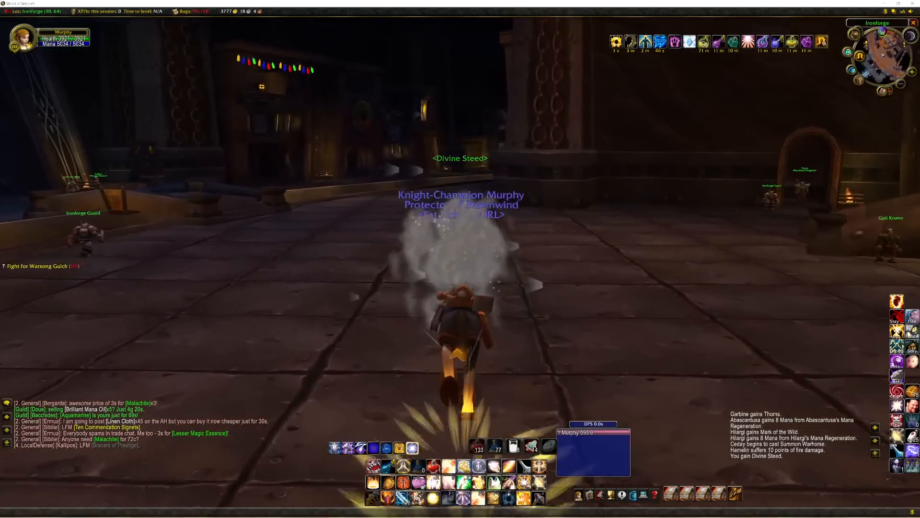
{"action": "key", "text": "w"}
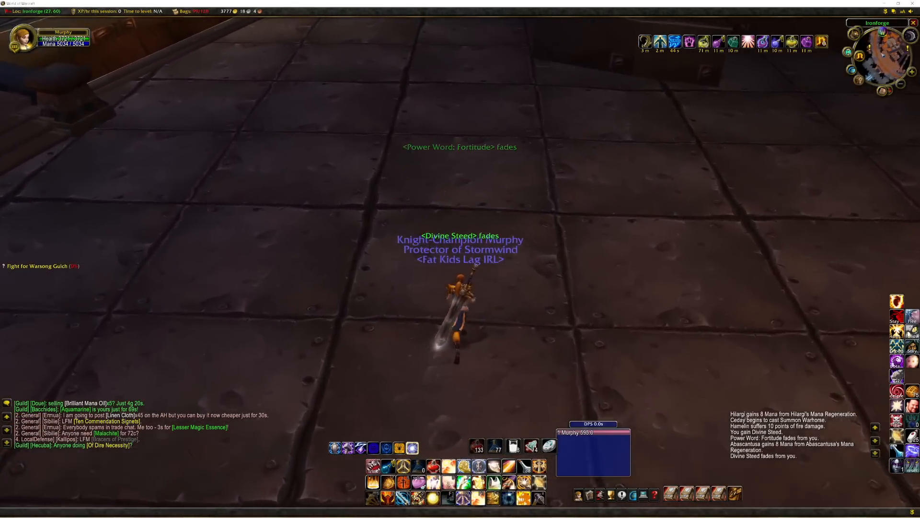
{"action": "key", "text": "w"}
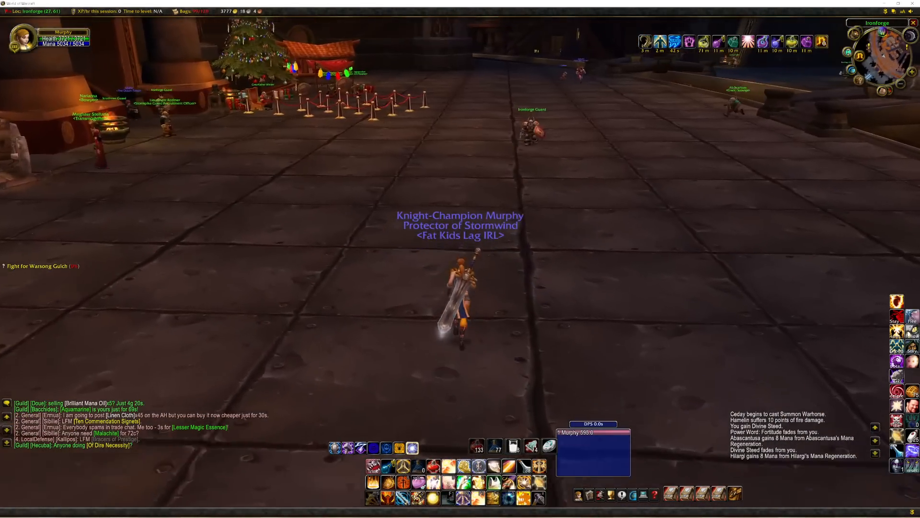
{"action": "mouse_move", "coordinate": [460, 259]}
{"action": "left_mouse_down"}
{"action": "mouse_move", "coordinate": [317, 249]}
{"action": "mouse_move", "coordinate": [470, 259]}
{"action": "left_mouse_up"}
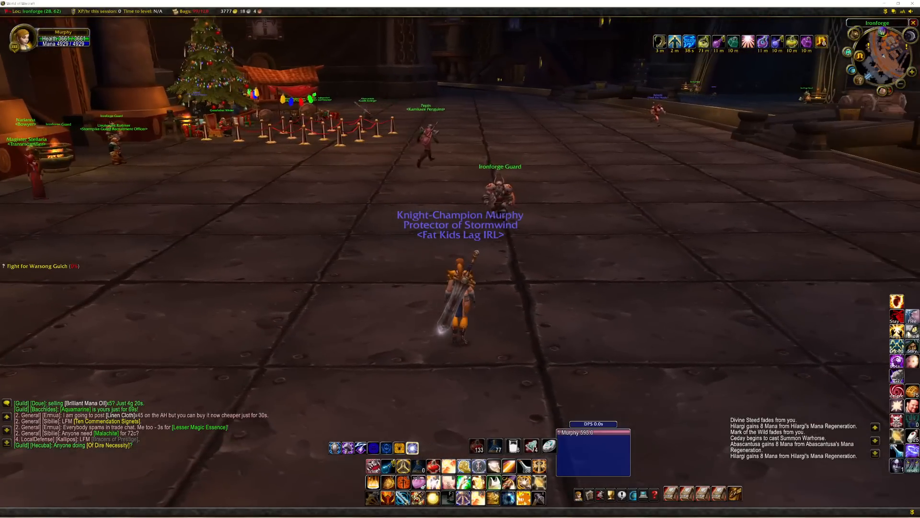
{"action": "key", "text": "w"}
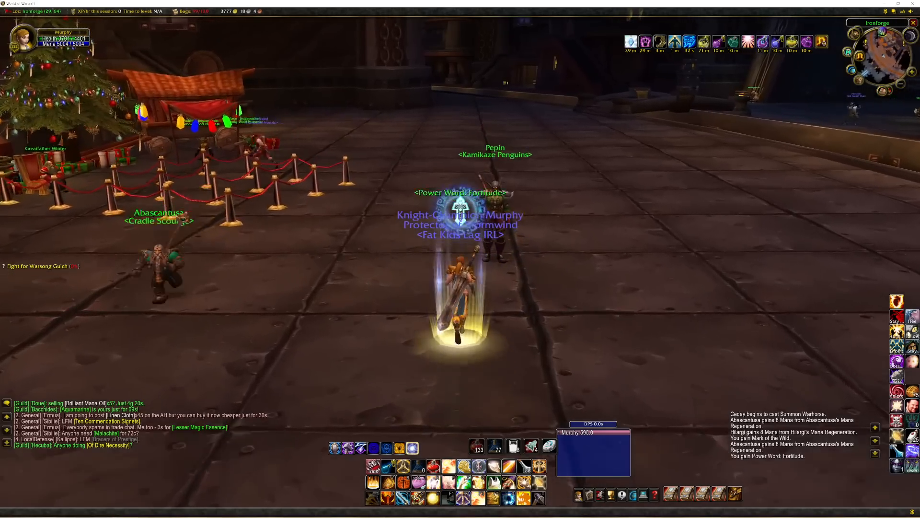
{"action": "key", "text": "w"}
{"action": "key", "text": "w"}
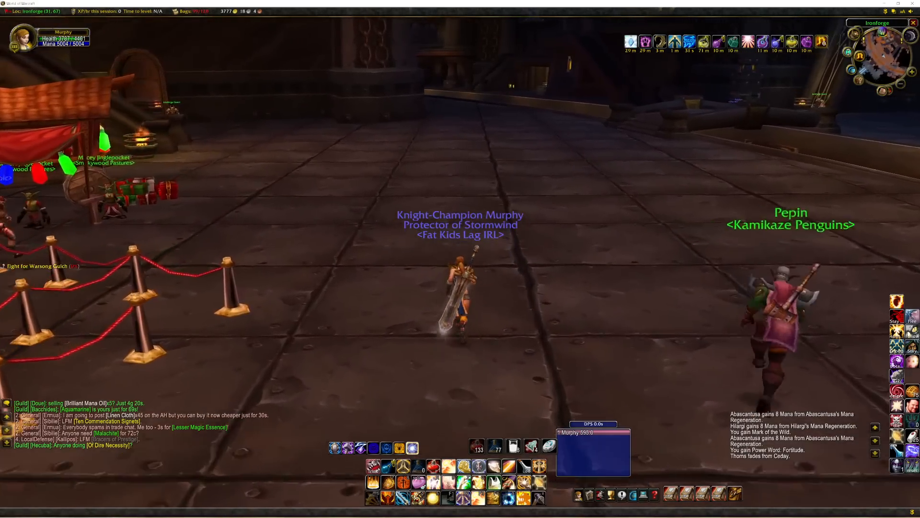
{"action": "key", "text": "w"}
{"action": "left_click_drag", "start_coordinate": [339, 318], "coordinate": [536, 318]}
{"action": "scroll", "coordinate": [412, 319], "scroll_direction": "up", "scroll_amount": 2}
{"action": "scroll", "coordinate": [411, 320], "scroll_direction": "up", "scroll_amount": 2}
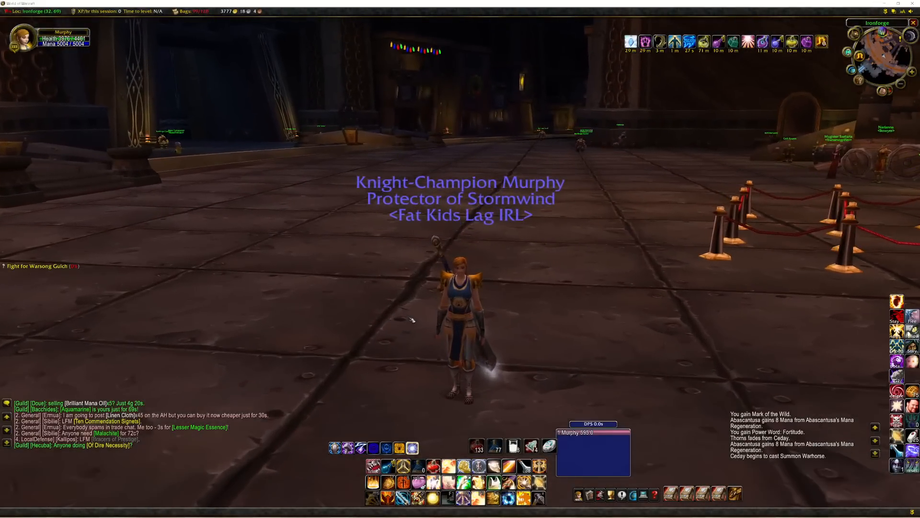
{"action": "left_click_drag", "start_coordinate": [411, 322], "coordinate": [480, 322]}
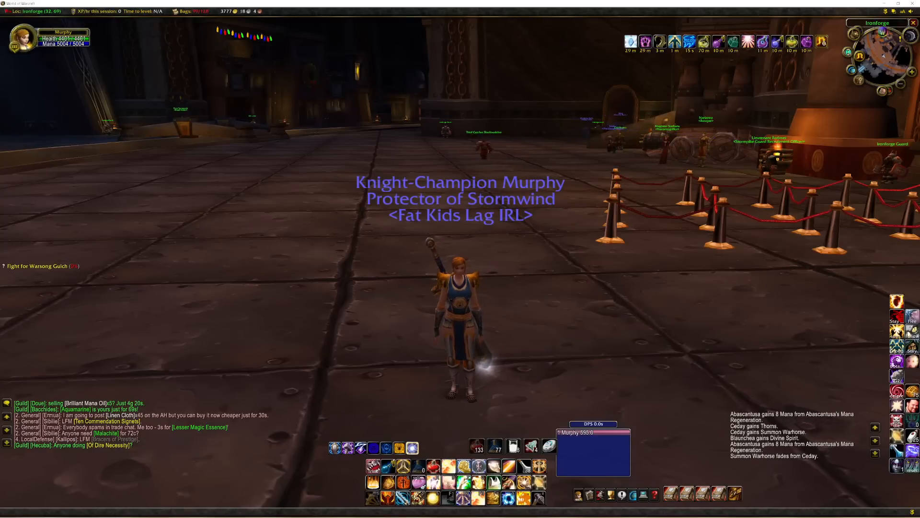
{"action": "left_click_drag", "start_coordinate": [411, 321], "coordinate": [395, 314]}
{"action": "scroll", "coordinate": [430, 298], "scroll_direction": "down", "scroll_amount": 1}
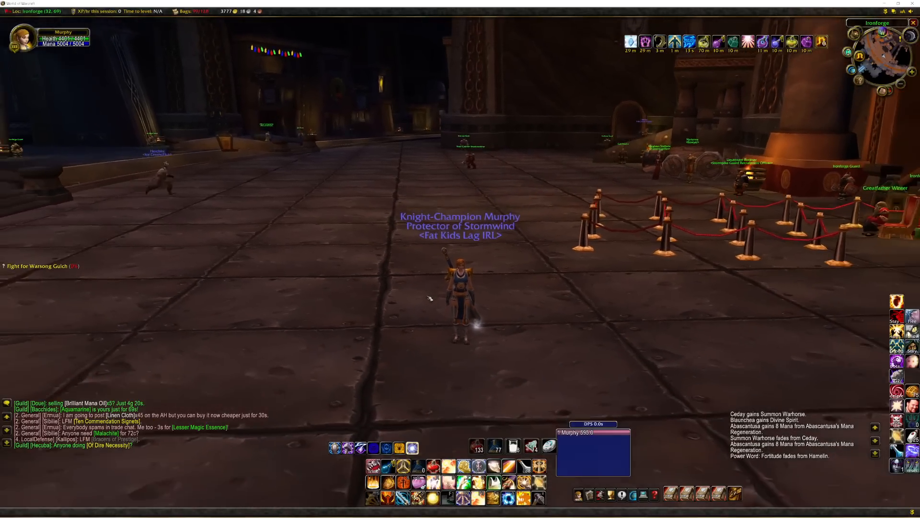
{"action": "scroll", "coordinate": [429, 299], "scroll_direction": "up", "scroll_amount": 1}
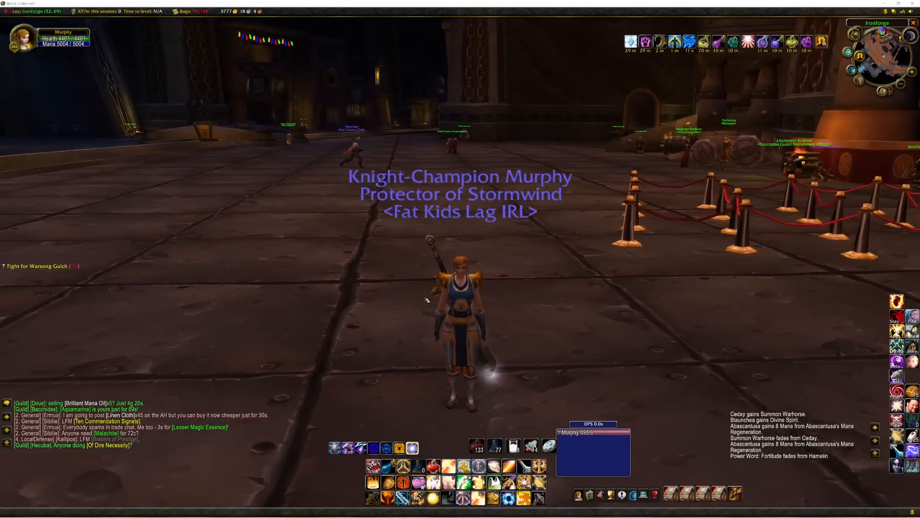
{"action": "scroll", "coordinate": [461, 335], "scroll_direction": "up", "scroll_amount": 1}
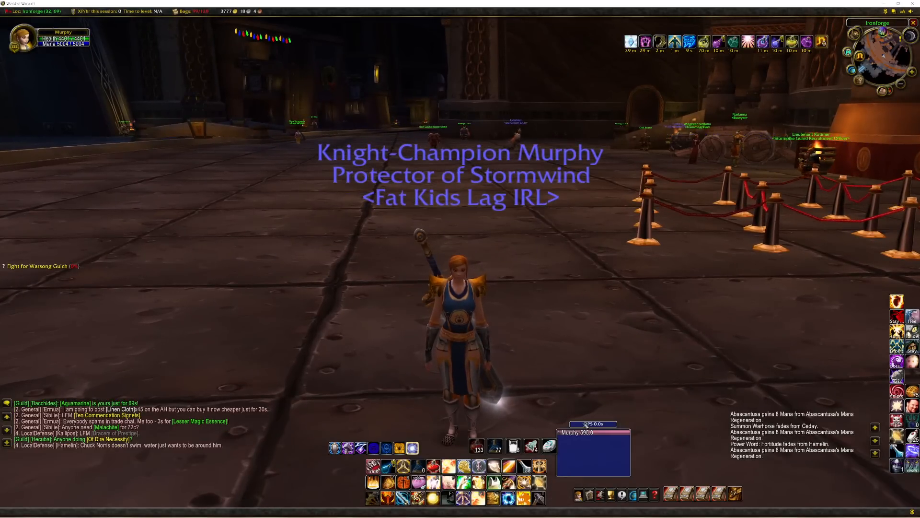
{"action": "left_click_drag", "start_coordinate": [600, 424], "coordinate": [615, 422]}
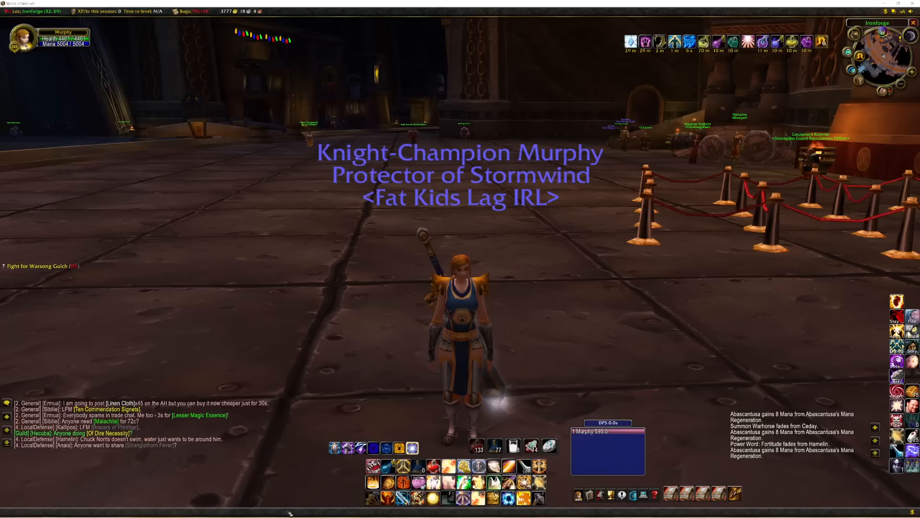
Switch to HeidiSQL and open the Backups database session.
{"action": "mouse_move", "coordinate": [261, 513]}
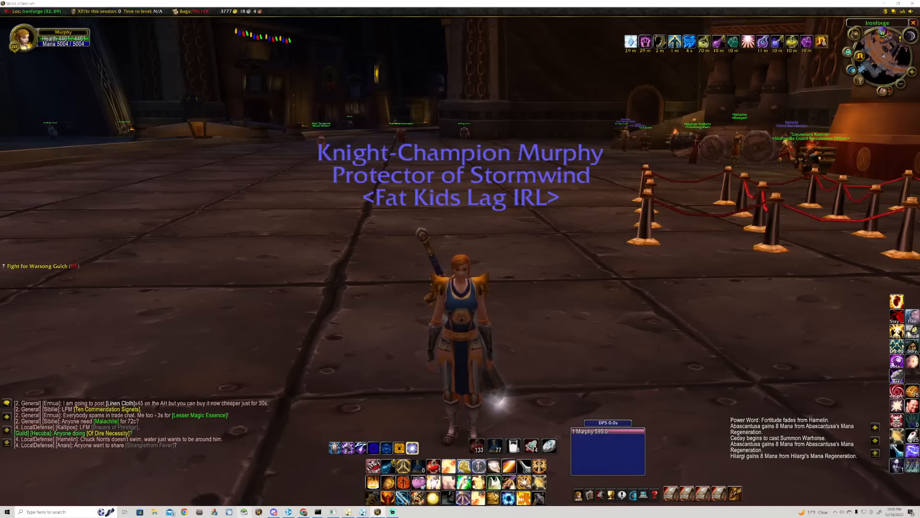
{"action": "left_click", "coordinate": [245, 512]}
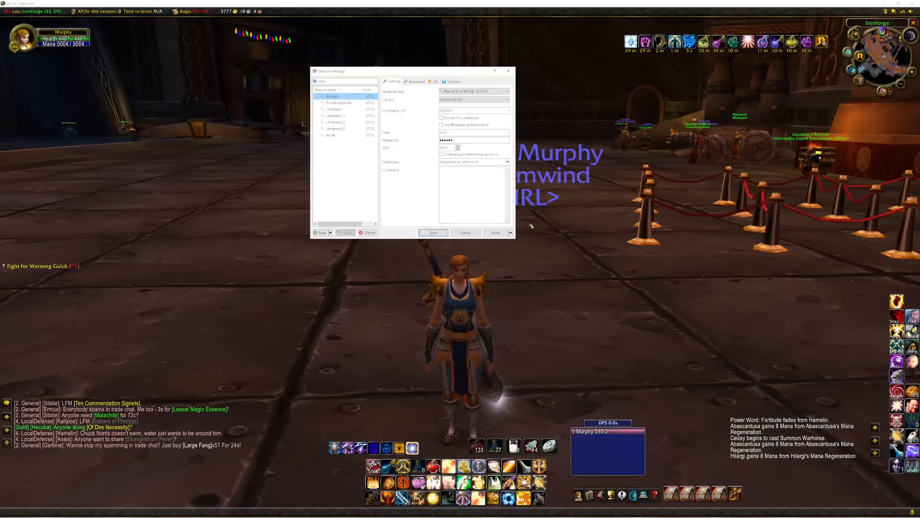
{"action": "left_click", "coordinate": [436, 233]}
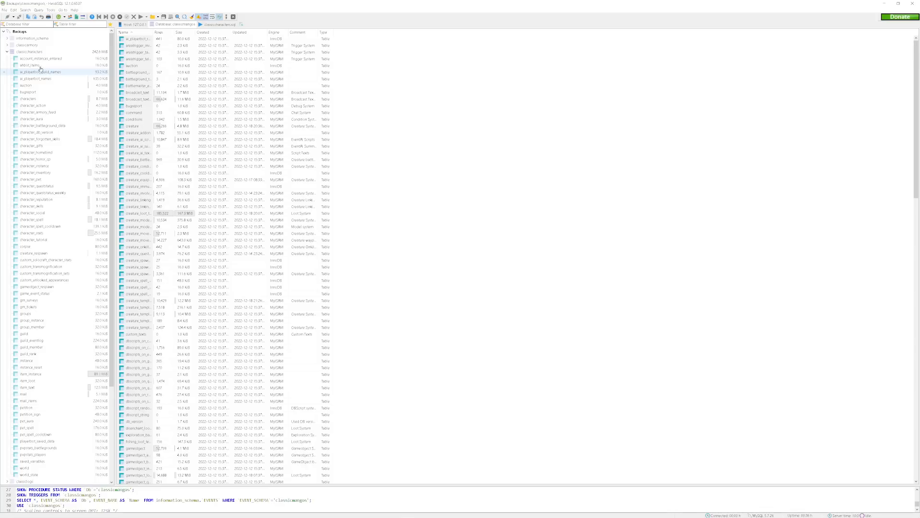
Collapse the classiccharacters database and open the spell_template table of the classicmangos database.
{"action": "left_click", "coordinate": [7, 52]}
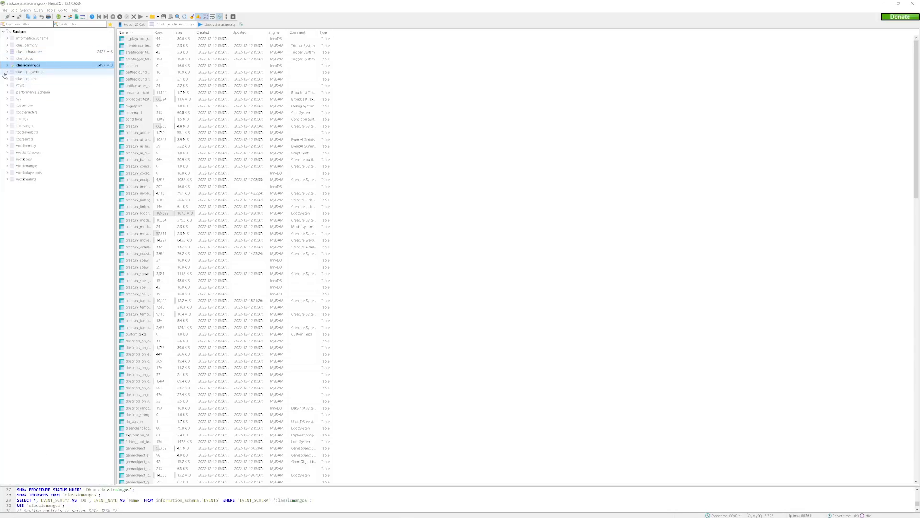
{"action": "left_click", "coordinate": [7, 64]}
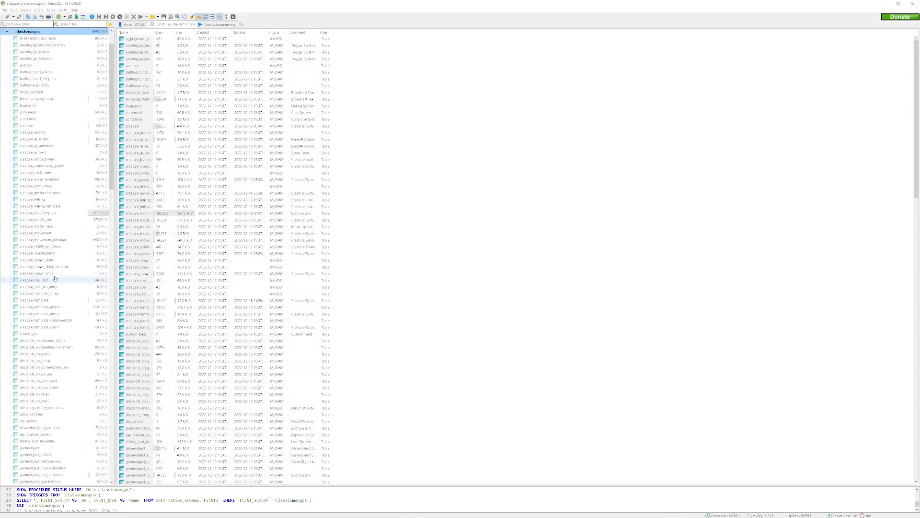
{"action": "scroll", "coordinate": [54, 278], "scroll_direction": "down", "scroll_amount": 20}
{"action": "scroll", "coordinate": [51, 384], "scroll_direction": "down", "scroll_amount": 9}
{"action": "scroll", "coordinate": [51, 384], "scroll_direction": "down", "scroll_amount": 6}
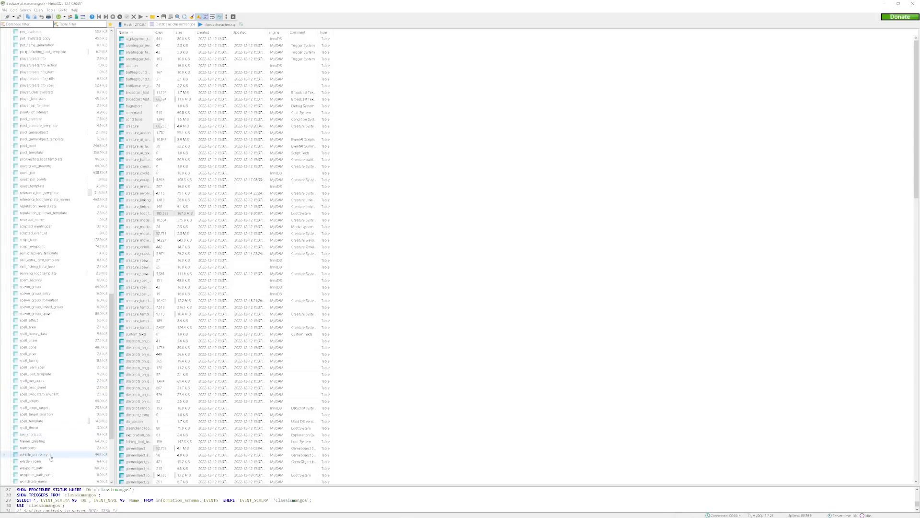
{"action": "left_click", "coordinate": [55, 426]}
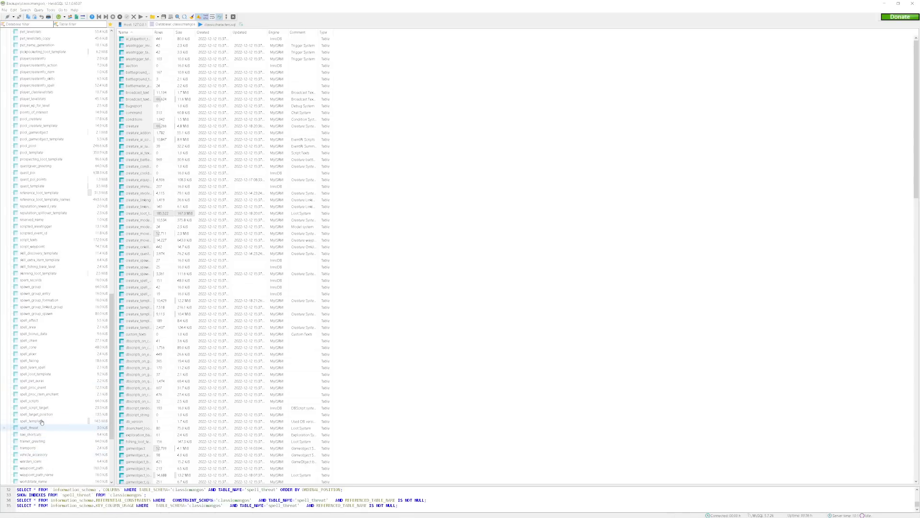
{"action": "left_click", "coordinate": [41, 421]}
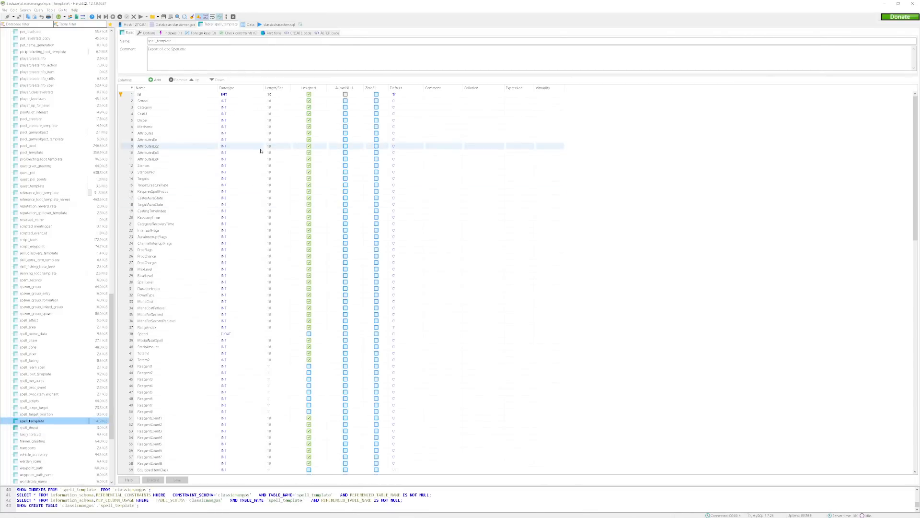
Show the data of spell_template and examine the SpellName column, selecting the entries Stun and Bind Self (TEST).
{"action": "left_click", "coordinate": [249, 23]}
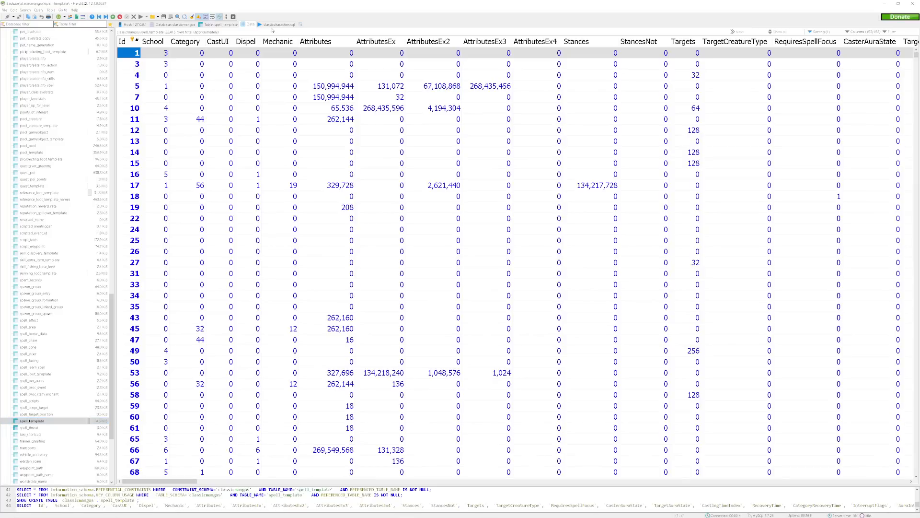
{"action": "left_click_drag", "start_coordinate": [193, 481], "coordinate": [770, 497]}
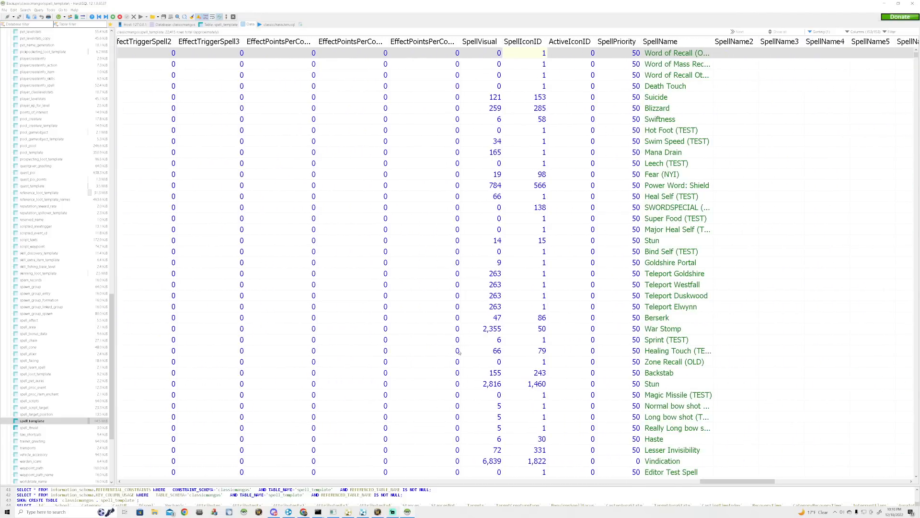
{"action": "left_click", "coordinate": [649, 242]}
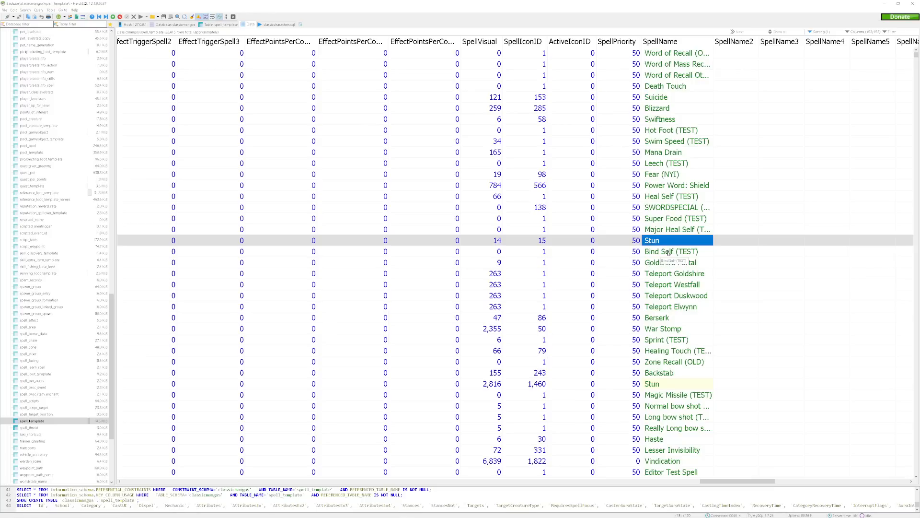
{"action": "left_click", "coordinate": [668, 252]}
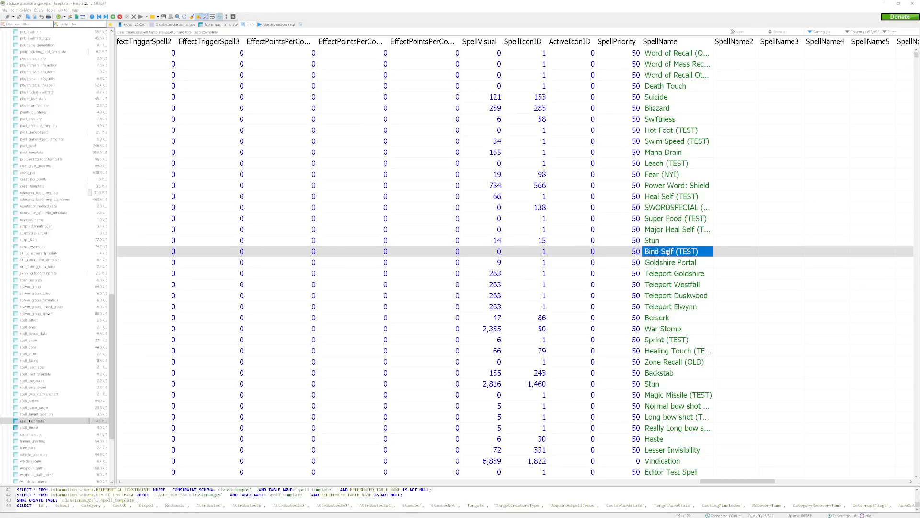
Find the Ritual of Summoning spell further down spell_template and select its EffectMiscValue1 value.
{"action": "key", "text": "Page_Down"}
{"action": "key", "text": "Page_Down"}
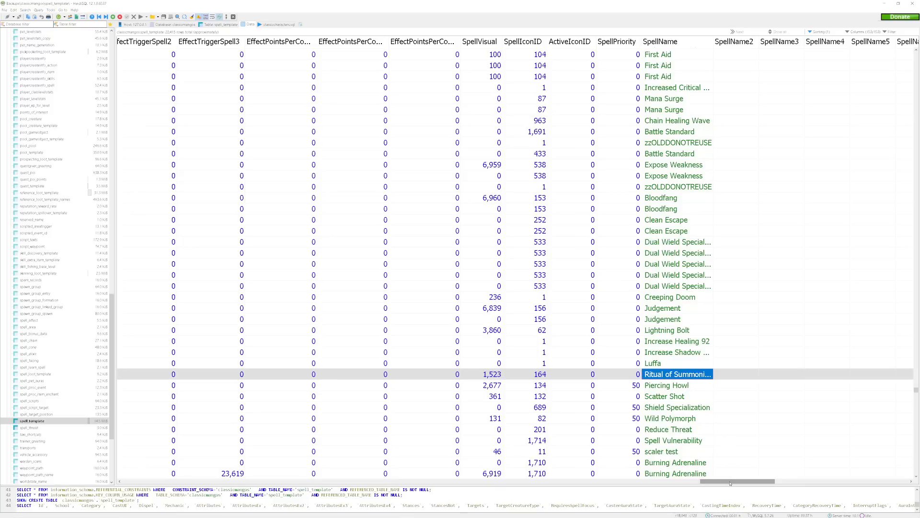
{"action": "left_click_drag", "start_coordinate": [729, 483], "coordinate": [679, 491]}
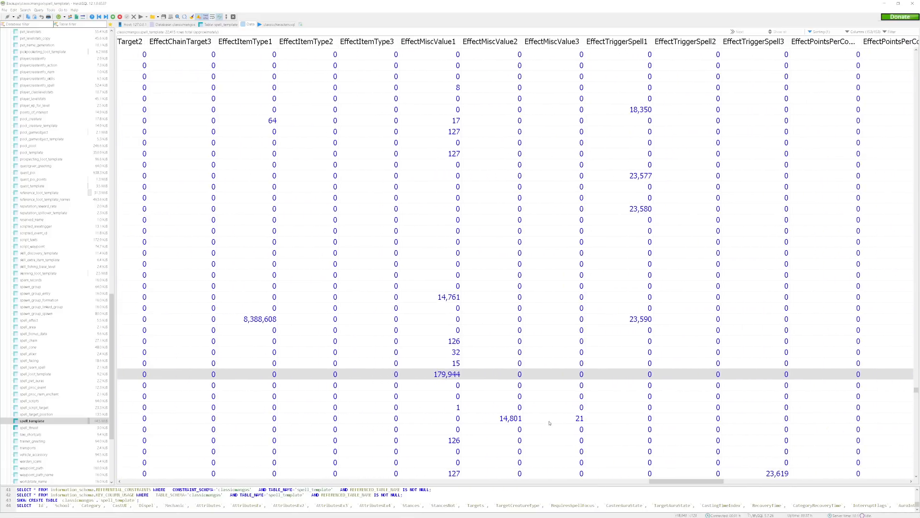
{"action": "left_click", "coordinate": [435, 374]}
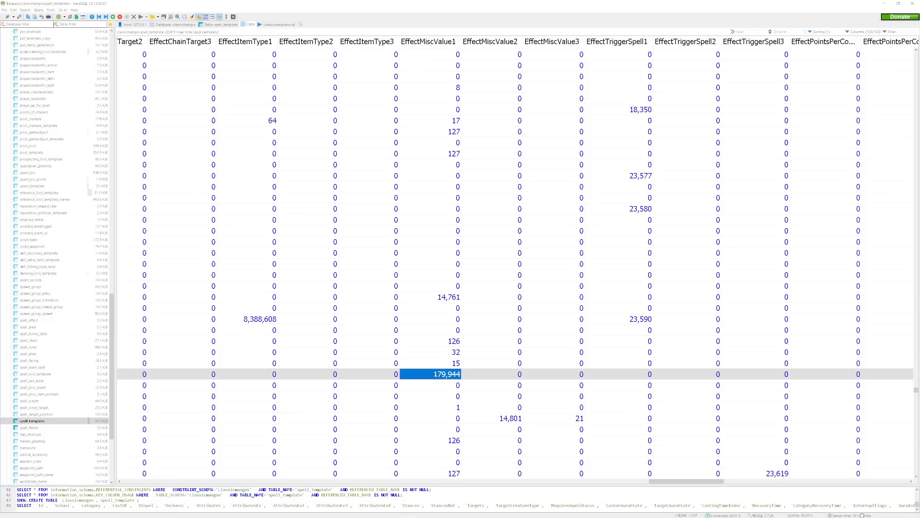
Widen the Id column, duplicate the Ritual of Summoning row (23598), and save the copy with Id 38601.
{"action": "left_click_drag", "start_coordinate": [656, 480], "coordinate": [126, 483]}
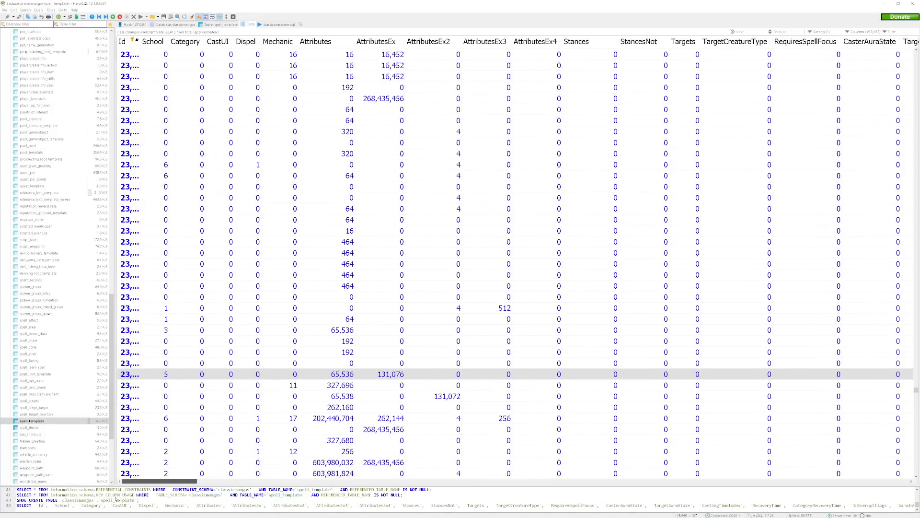
{"action": "double_click", "coordinate": [139, 42]}
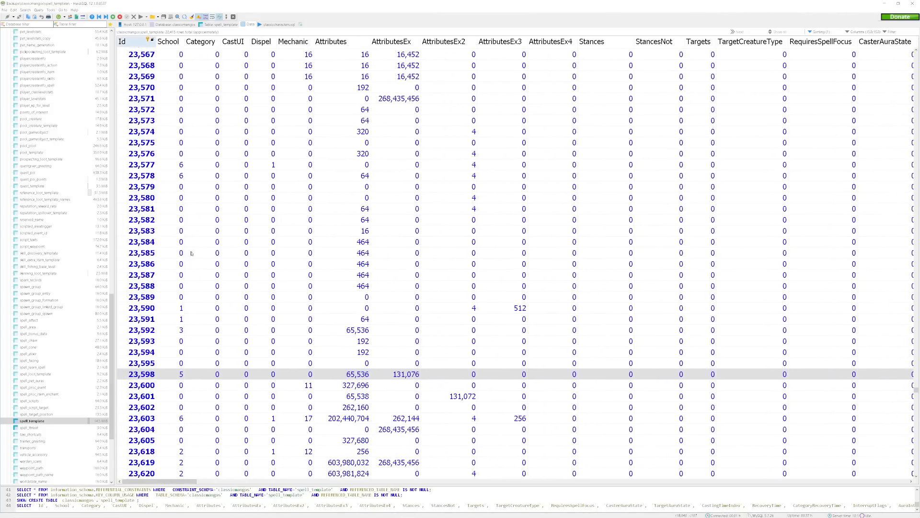
{"action": "right_click", "coordinate": [194, 372]}
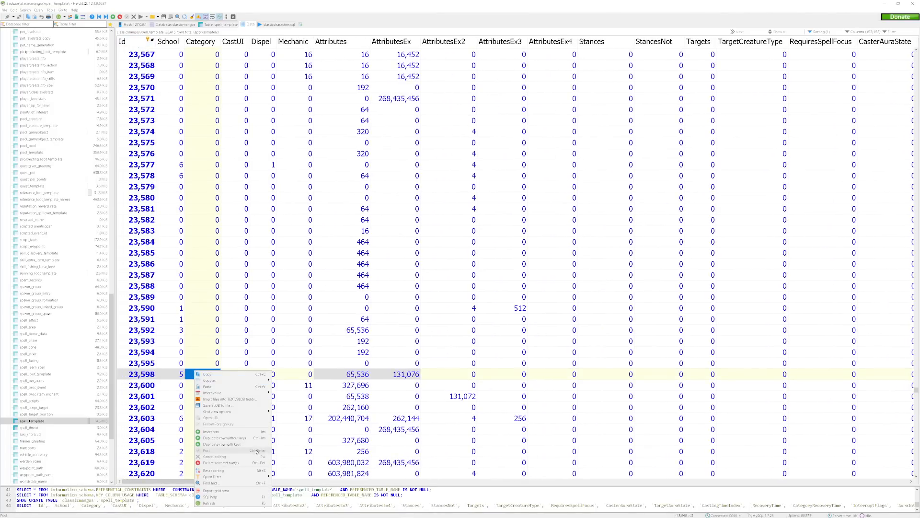
{"action": "left_click", "coordinate": [221, 444]}
{"action": "double_click", "coordinate": [144, 384]}
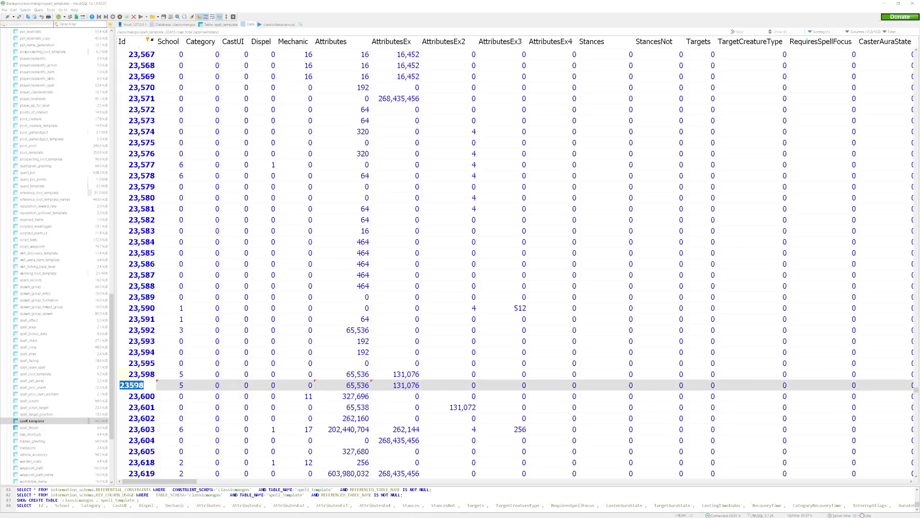
{"action": "type", "text": "38,601"}
{"action": "left_click", "coordinate": [357, 385]}
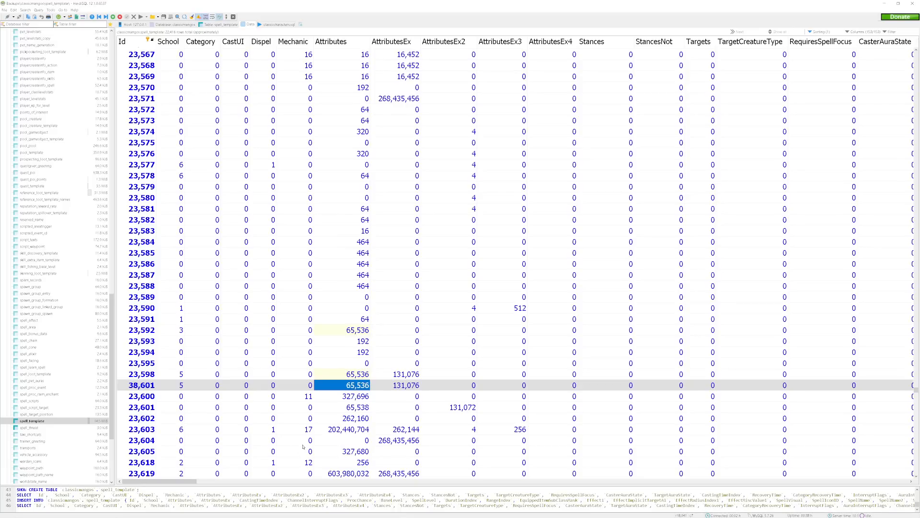
Launch the spell editor from the WoW Vanilla Spell Editor folder on New Volume and connect it to MySQL.
{"action": "left_click_drag", "start_coordinate": [199, 480], "coordinate": [558, 507]}
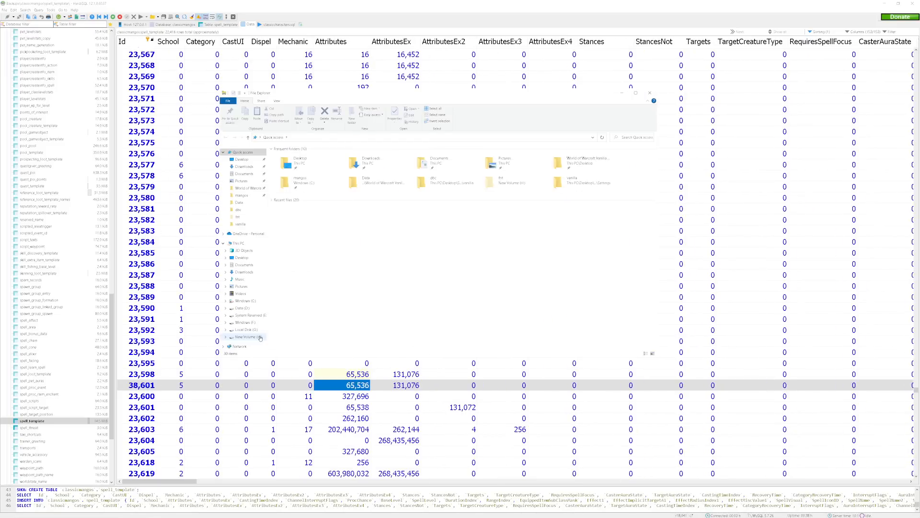
{"action": "left_click", "coordinate": [258, 337]}
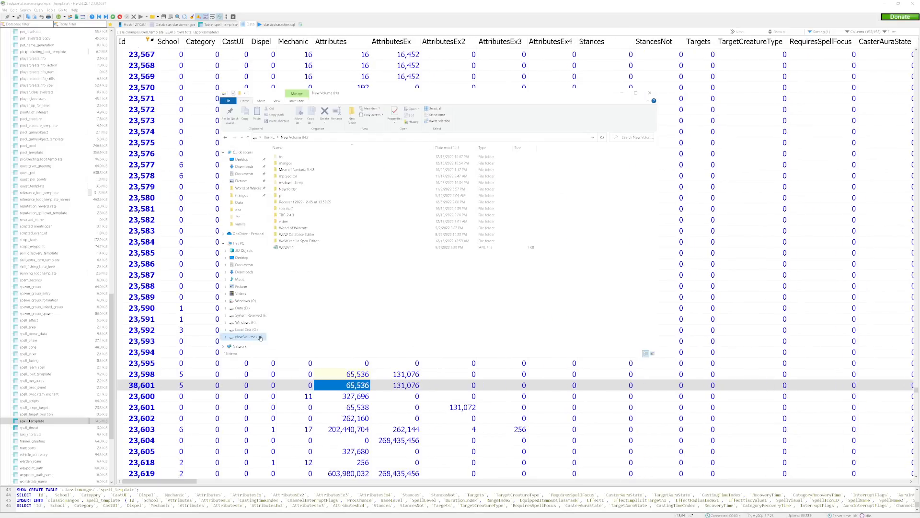
{"action": "double_click", "coordinate": [332, 241]}
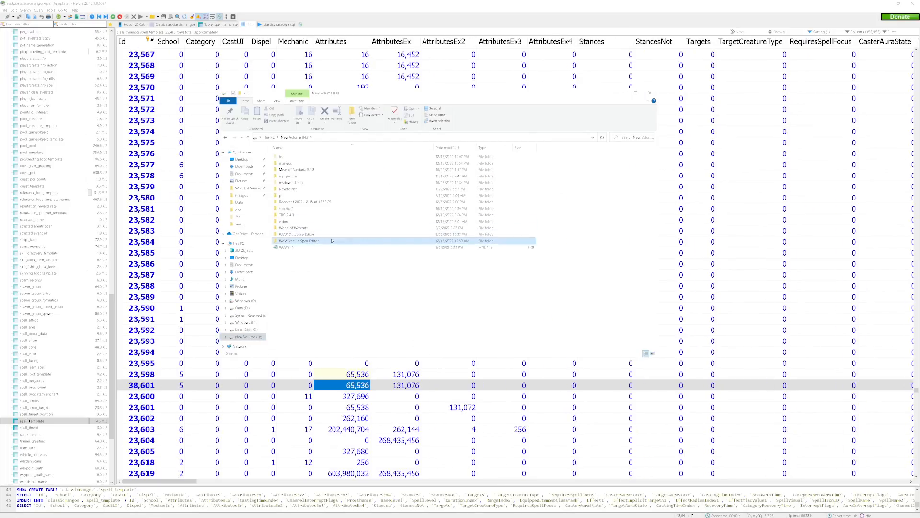
{"action": "double_click", "coordinate": [329, 263]}
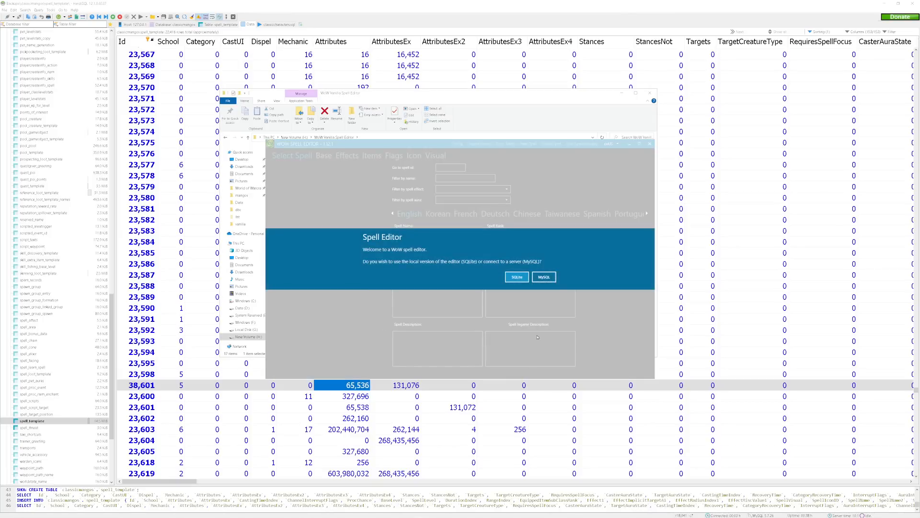
{"action": "left_click", "coordinate": [544, 277]}
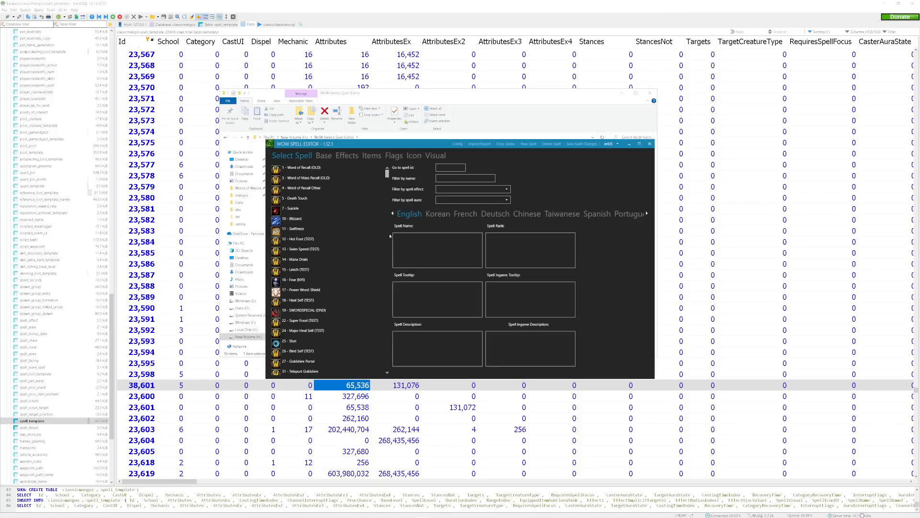
Filter the spells by the name PORTAL, inspect Portal: Stormwind's first spell effect and Misc Value A, and close the editor and folder.
{"action": "left_click", "coordinate": [456, 178]}
{"action": "left_click", "coordinate": [452, 167]}
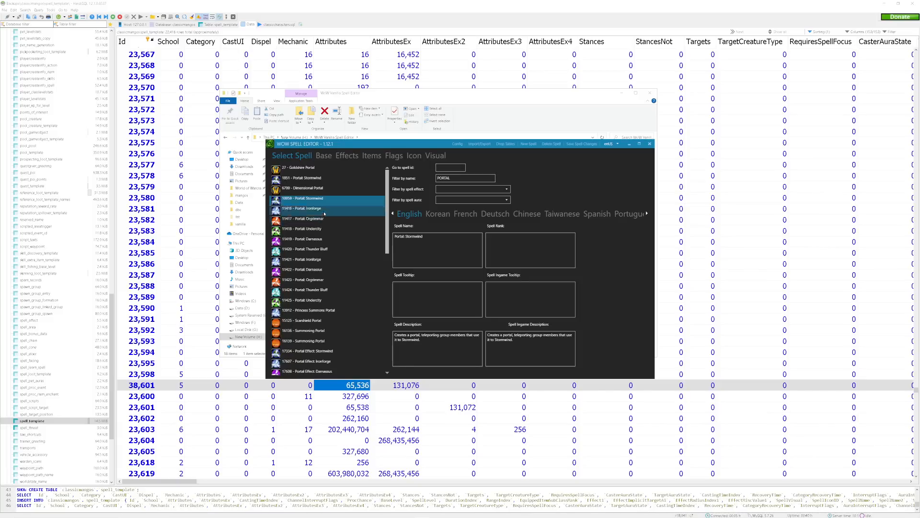
{"action": "left_click", "coordinate": [346, 155]}
{"action": "left_click", "coordinate": [319, 169]}
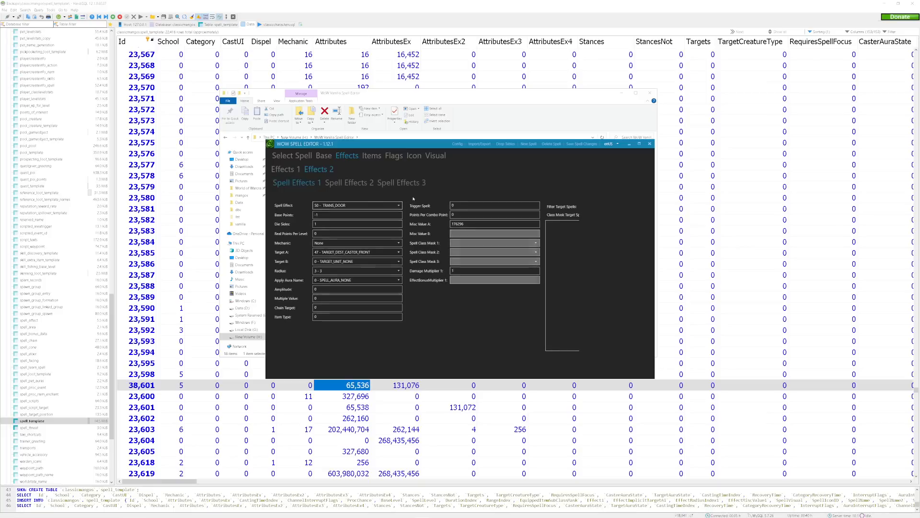
{"action": "double_click", "coordinate": [459, 224]}
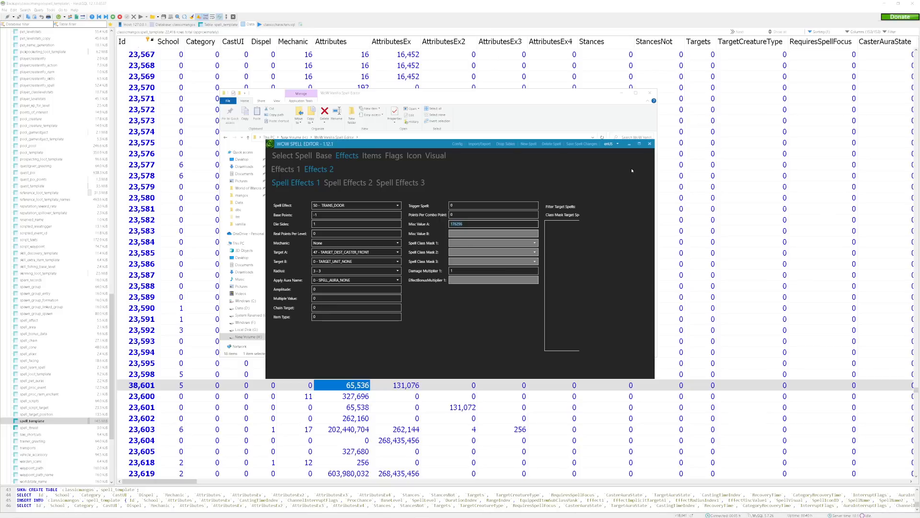
{"action": "left_click", "coordinate": [649, 144]}
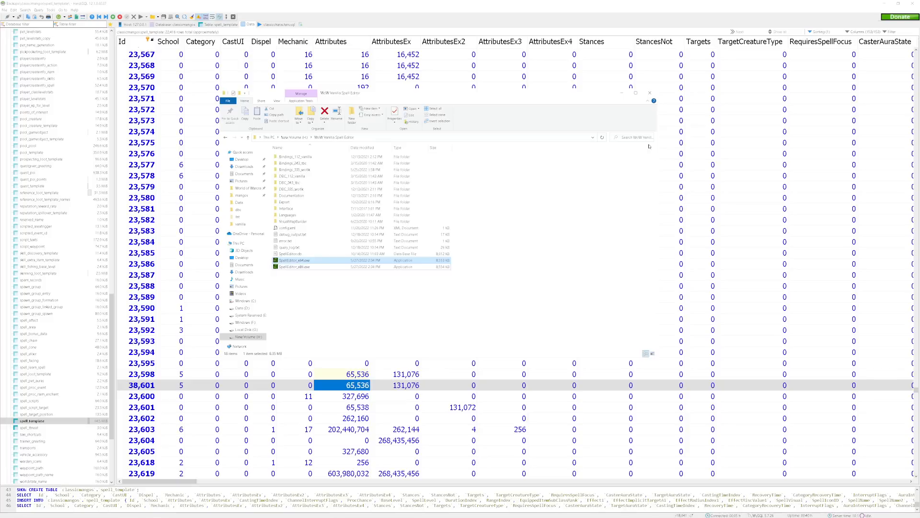
{"action": "left_click", "coordinate": [649, 93]}
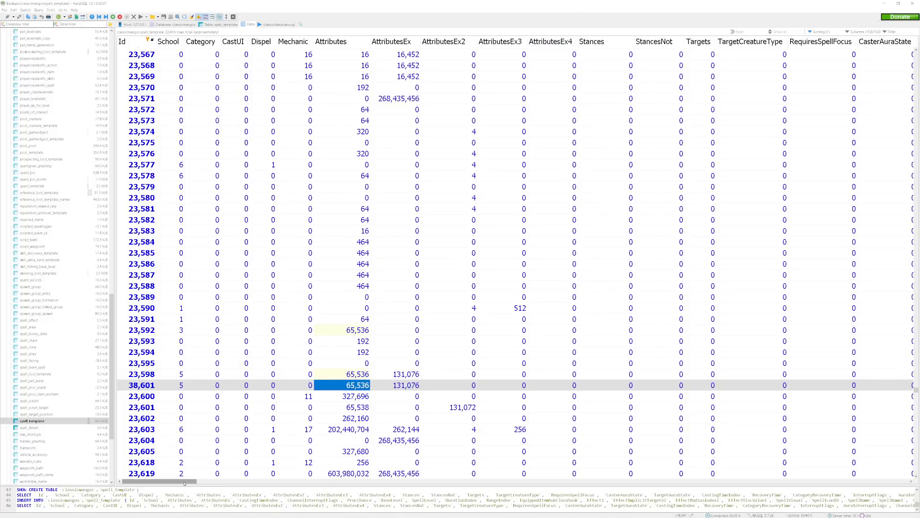
Check the Effect1 and EffectMiscValue1 values of the duplicated spell row 38601.
{"action": "left_click_drag", "start_coordinate": [184, 482], "coordinate": [435, 493]}
{"action": "left_click", "coordinate": [492, 386]}
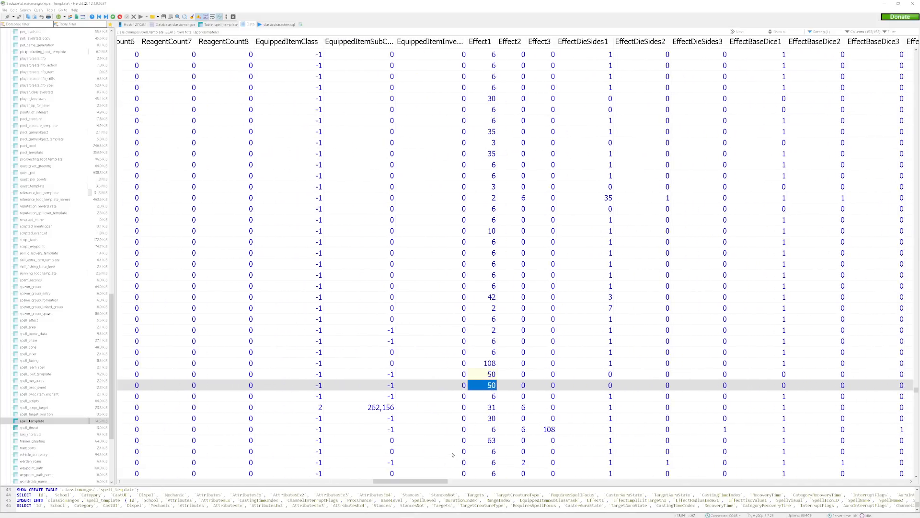
{"action": "left_click_drag", "start_coordinate": [440, 485], "coordinate": [703, 464]}
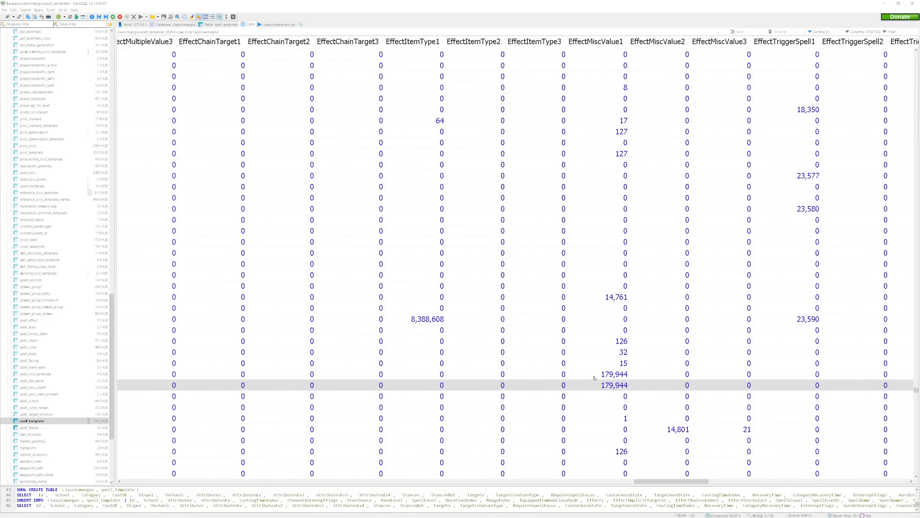
{"action": "left_click", "coordinate": [591, 386]}
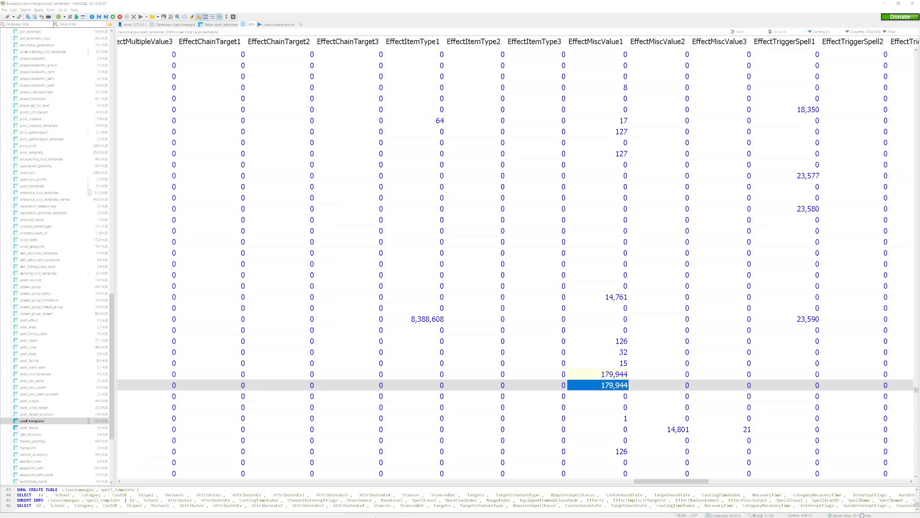
Switch to World of Warcraft and mount up with Summon Deerly in Ironforge.
{"action": "left_click", "coordinate": [376, 513]}
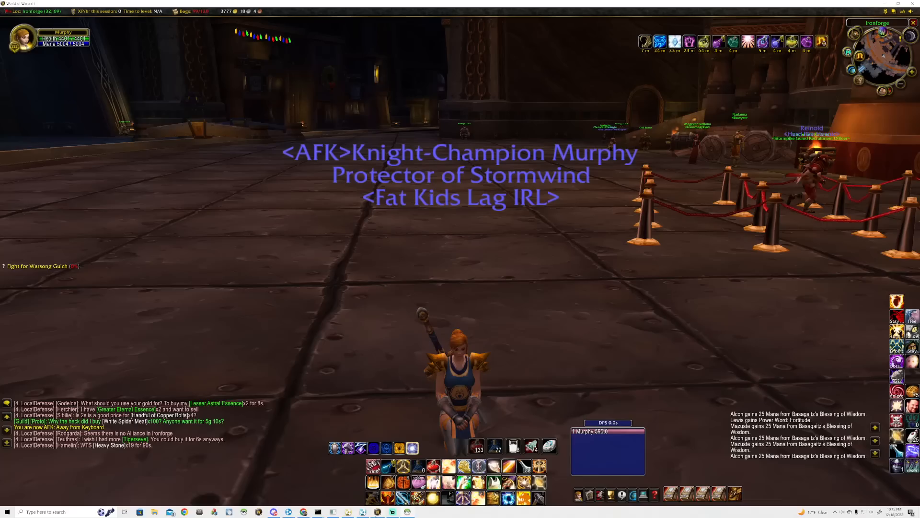
{"action": "right_click", "coordinate": [560, 261]}
{"action": "key", "text": "w"}
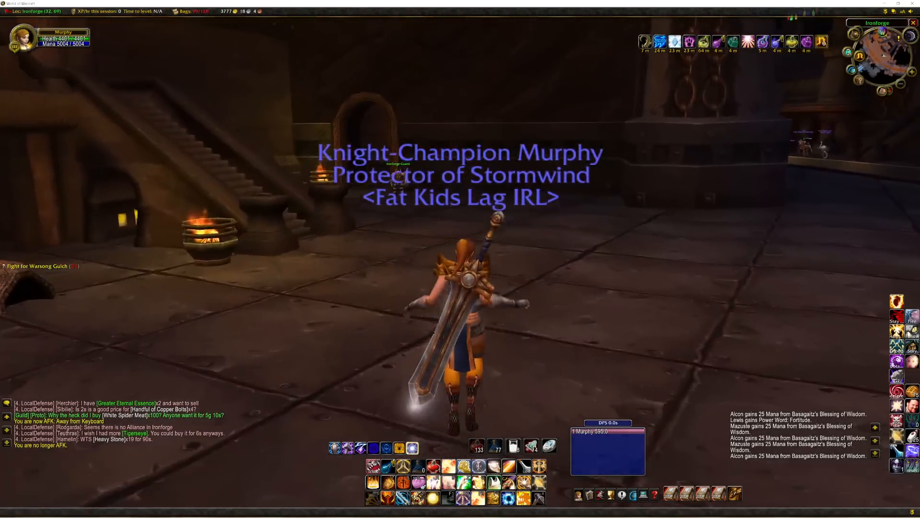
{"action": "key", "text": "shift+s"}
{"action": "scroll", "coordinate": [568, 259], "scroll_direction": "down", "scroll_amount": 4}
{"action": "left_click_drag", "start_coordinate": [570, 257], "coordinate": [398, 256]}
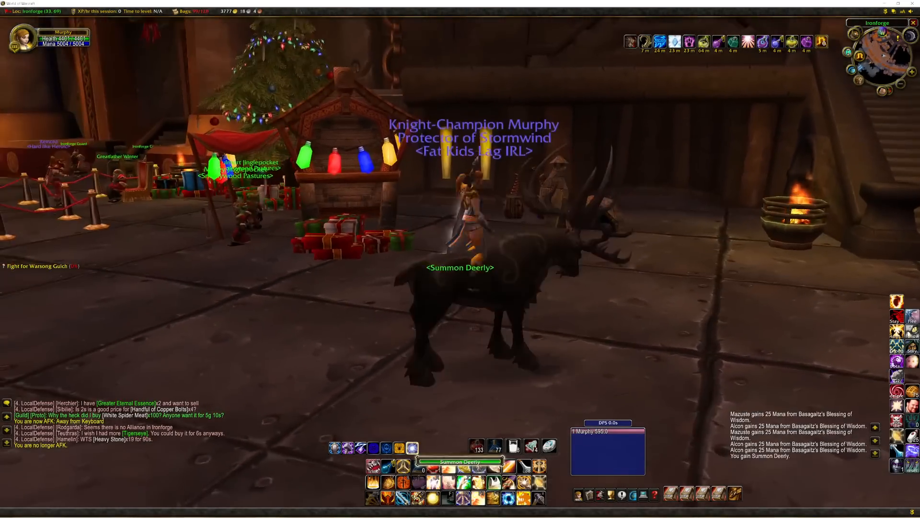
Ride through the Ironforge passage into the Great Forge and stop at the anvil beside the blacksmiths.
{"action": "key", "text": "w"}
{"action": "key", "text": "w"}
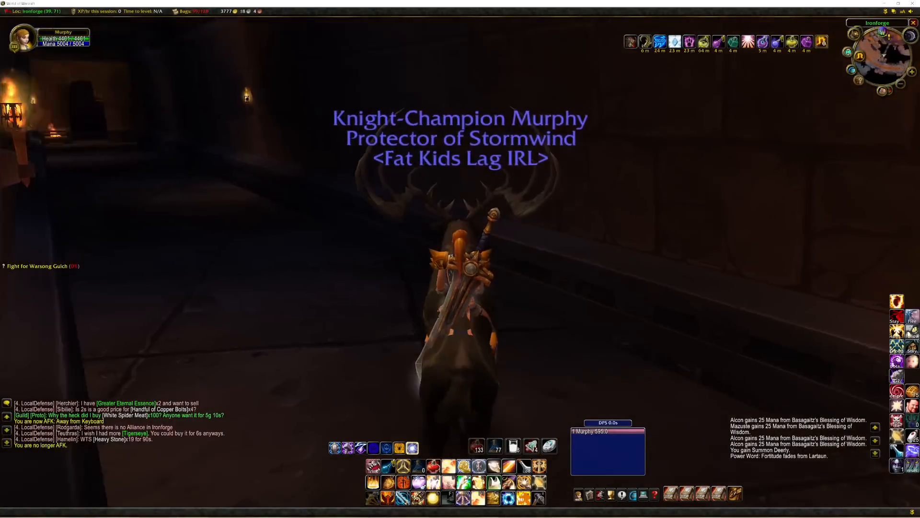
{"action": "key", "text": "w"}
{"action": "left_click_drag", "start_coordinate": [462, 166], "coordinate": [390, 166]}
{"action": "key", "text": "w"}
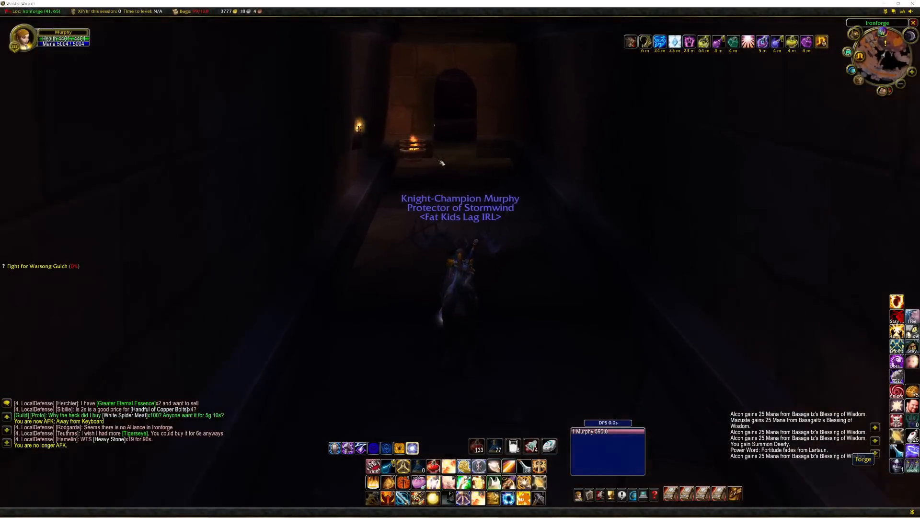
{"action": "key", "text": "w"}
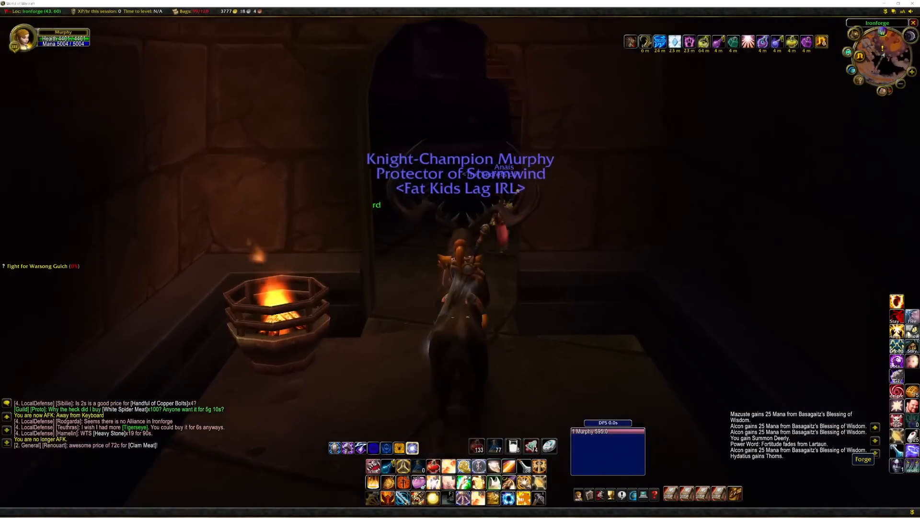
{"action": "key", "text": "w"}
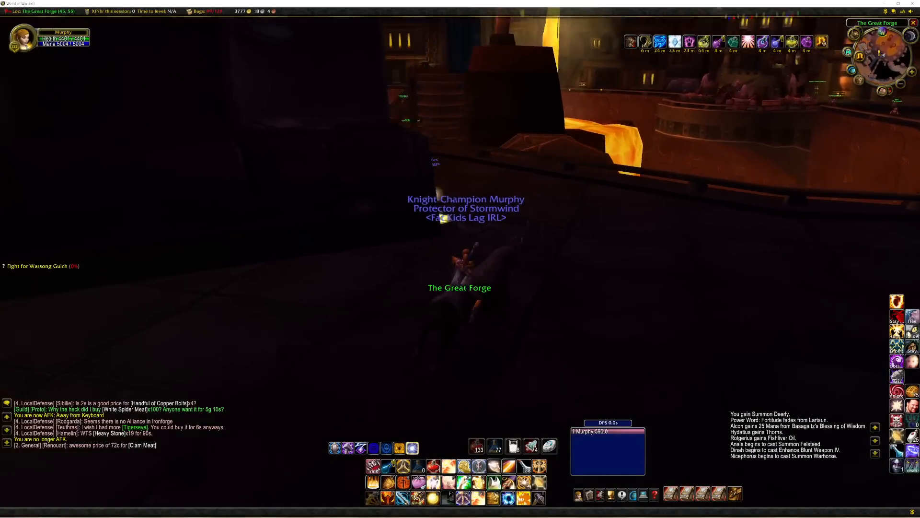
{"action": "key", "text": "w"}
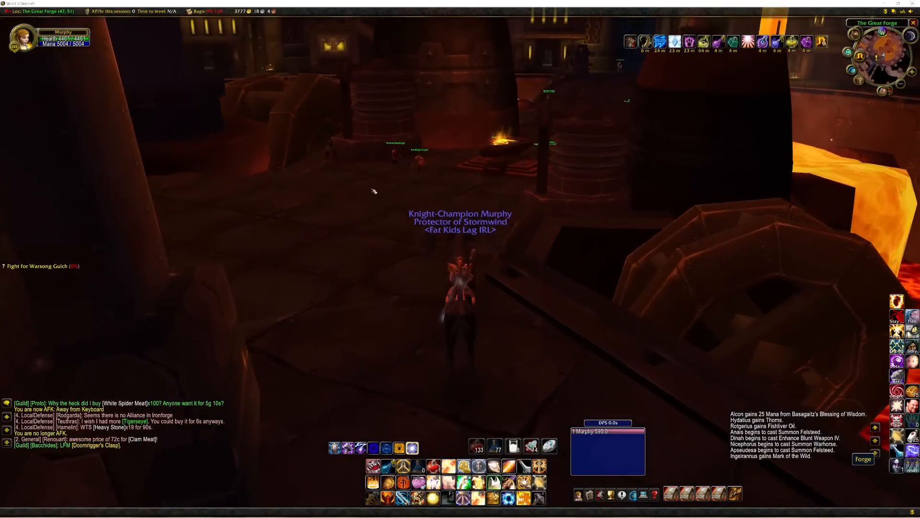
{"action": "key", "text": "w"}
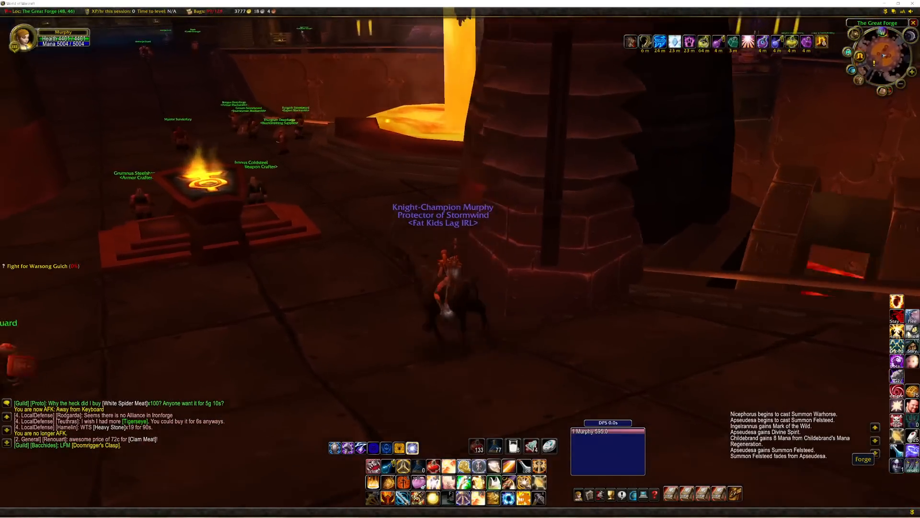
{"action": "key", "text": "w"}
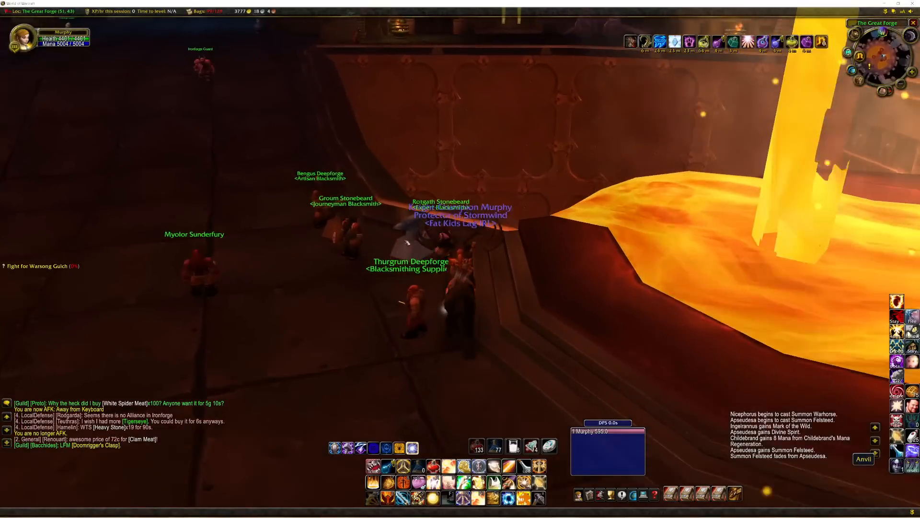
List the game objects around the character with the chat command .gobject near.
{"action": "key", "text": "Return"}
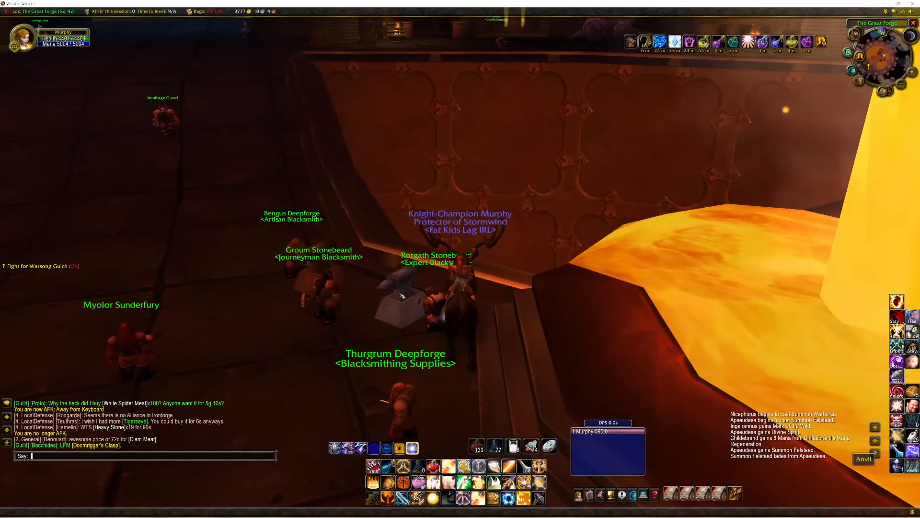
{"action": "type", "text": ".gobject n"}
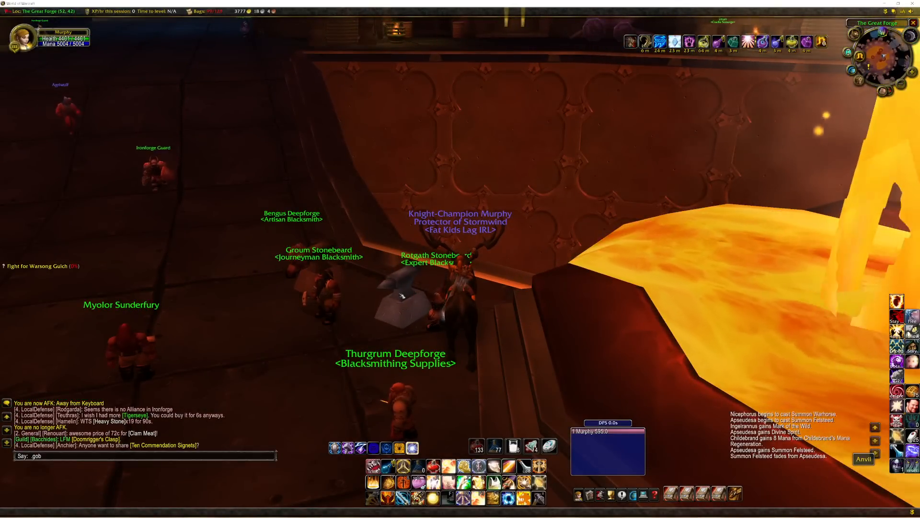
{"action": "type", "text": "ear"}
{"action": "key", "text": "Return"}
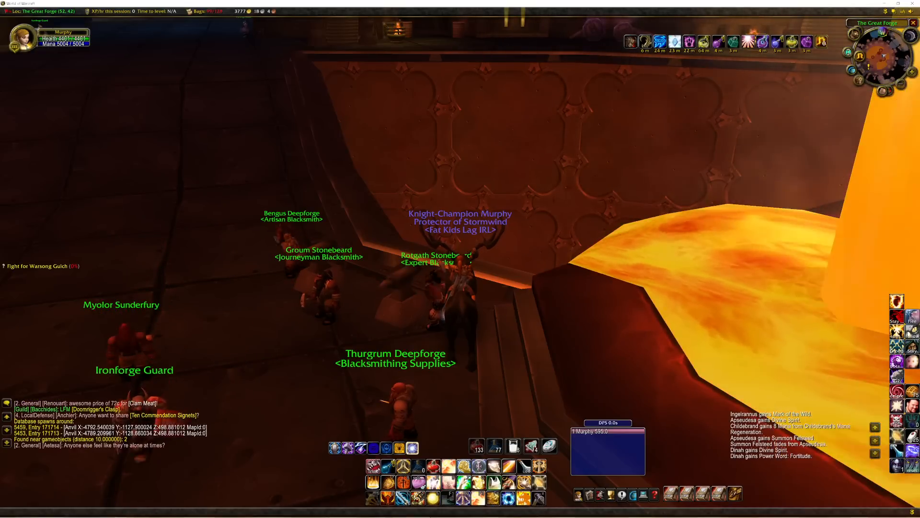
Switch to HeidiSQL and set EffectMiscValue1 of the duplicated spell 38601 to 171714.
{"action": "key", "text": "alt+Tab"}
{"action": "double_click", "coordinate": [597, 389]}
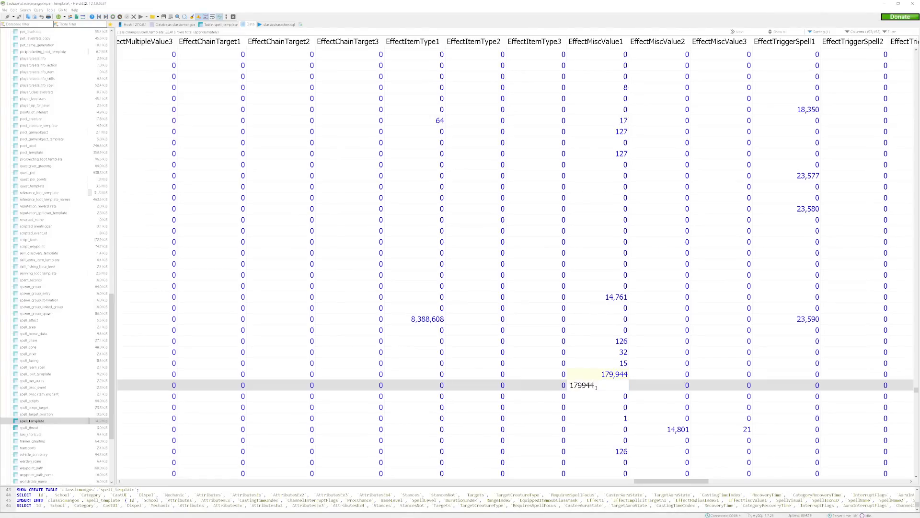
{"action": "type", "text": "171714"}
{"action": "left_click", "coordinate": [727, 378]}
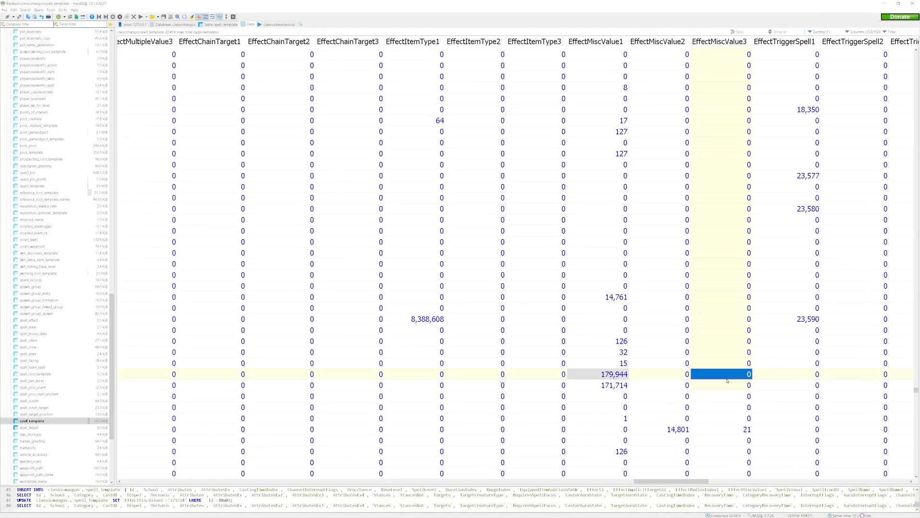
{"action": "left_click", "coordinate": [723, 388]}
Change the SpellName of the duplicated Ritual of Summoning row to Summon Anvil and save the row.
{"action": "left_click_drag", "start_coordinate": [642, 488], "coordinate": [701, 451]}
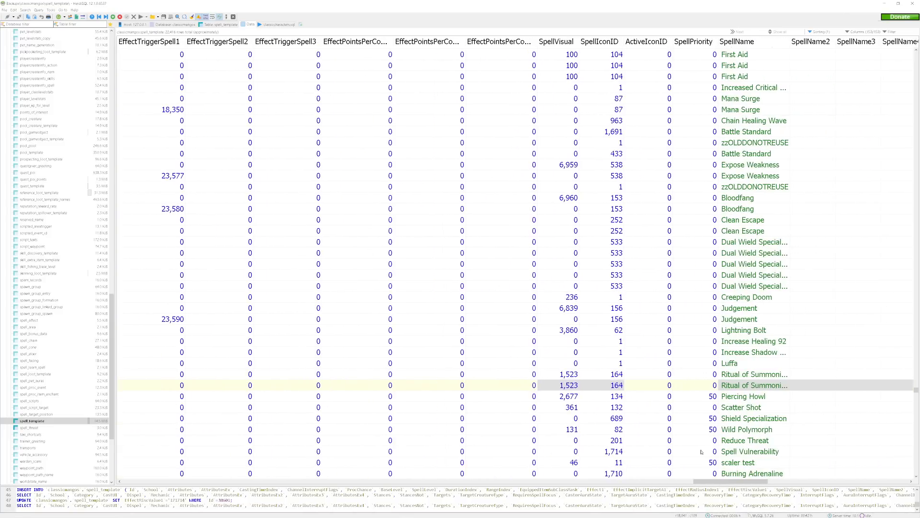
{"action": "left_click", "coordinate": [741, 384]}
{"action": "left_click", "coordinate": [741, 385]}
{"action": "type", "text": "Summon Anvil"}
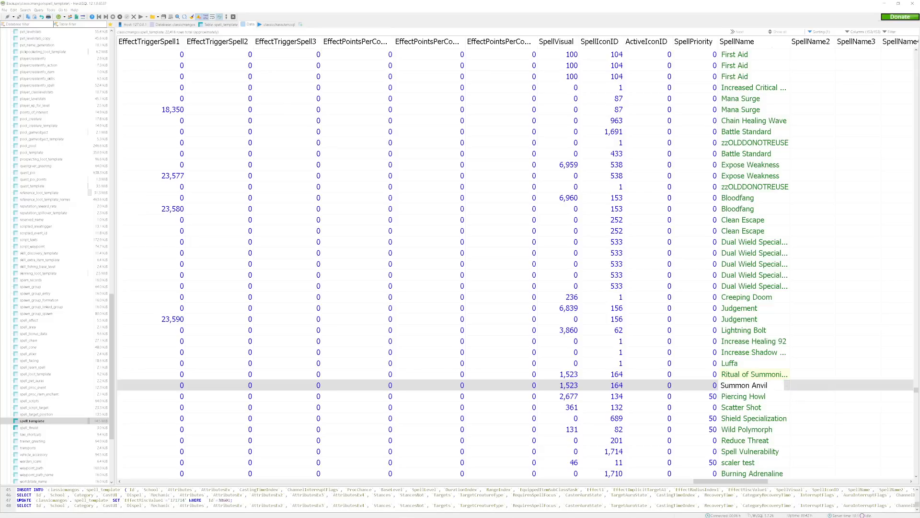
{"action": "left_click", "coordinate": [764, 378]}
{"action": "left_click", "coordinate": [764, 385]}
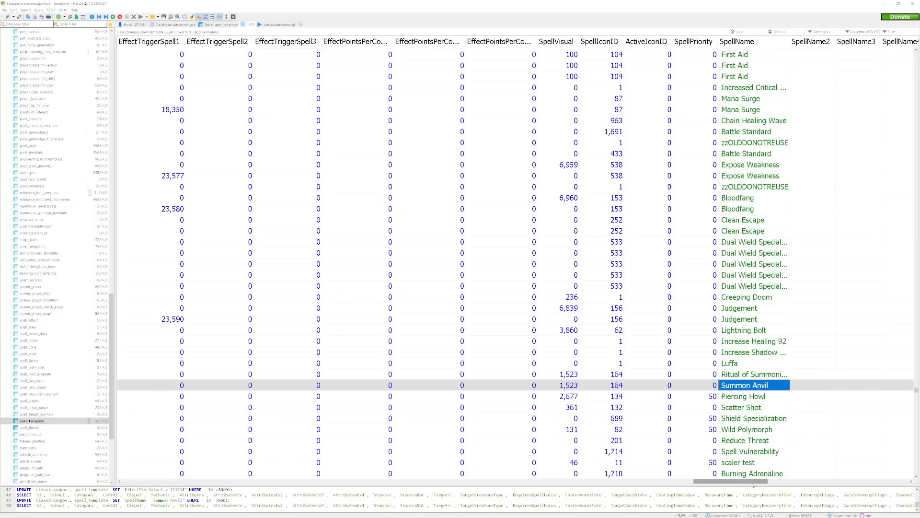
Check the new spell's Id in spell_template, then switch to MyDbcEditor and open Spell.dbc from the dbc folder.
{"action": "left_click_drag", "start_coordinate": [751, 485], "coordinate": [195, 469]}
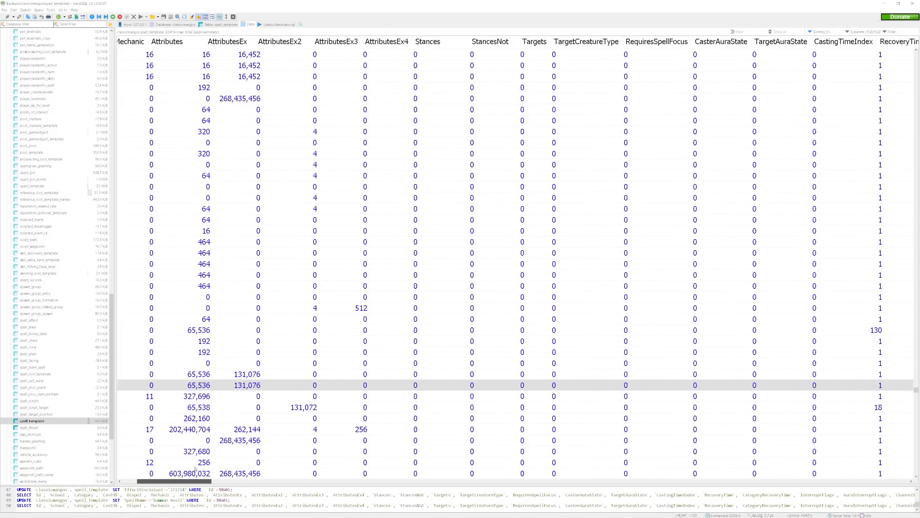
{"action": "left_click_drag", "start_coordinate": [205, 489], "coordinate": [185, 489]}
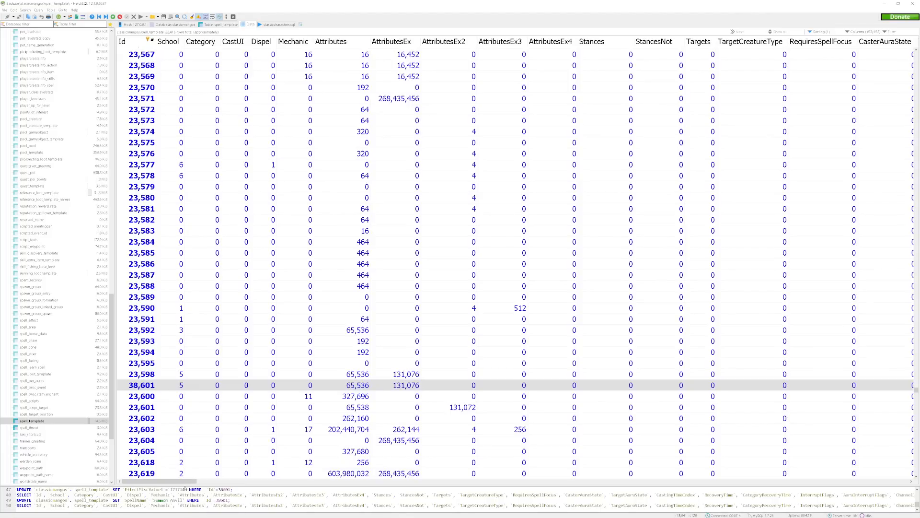
{"action": "left_click", "coordinate": [209, 386]}
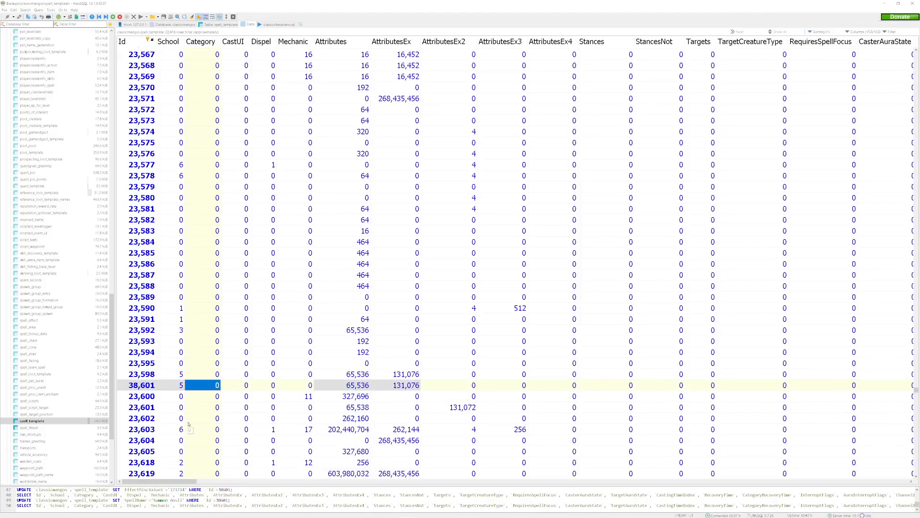
{"action": "mouse_move", "coordinate": [196, 514]}
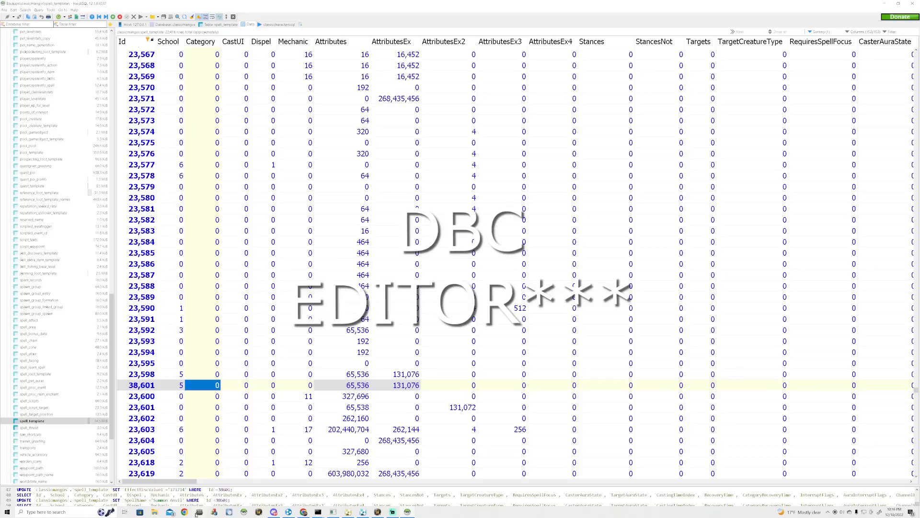
{"action": "left_click", "coordinate": [199, 512]}
{"action": "left_click", "coordinate": [130, 118]}
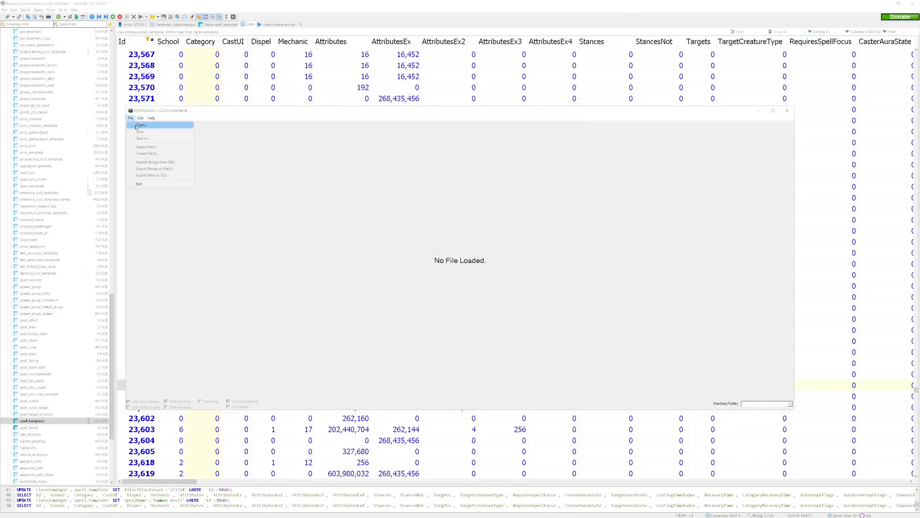
{"action": "left_click", "coordinate": [138, 126]}
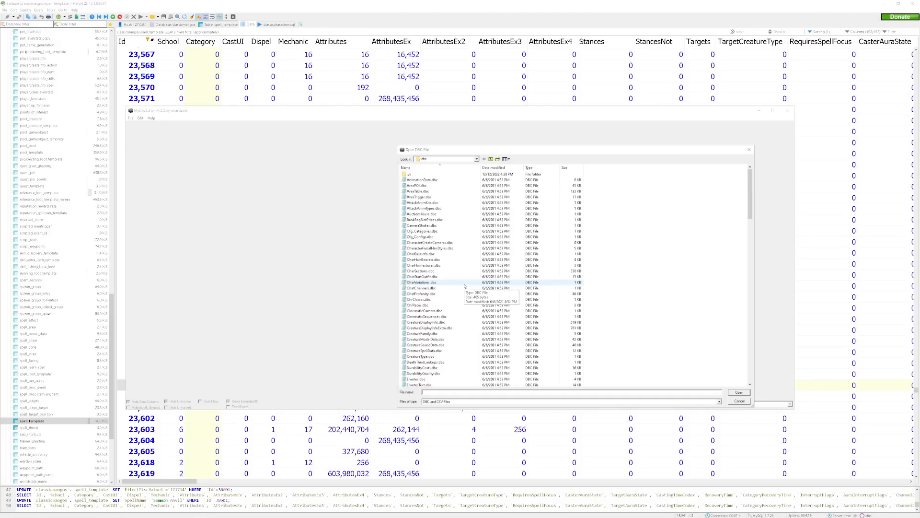
{"action": "left_click_drag", "start_coordinate": [753, 171], "coordinate": [753, 287]}
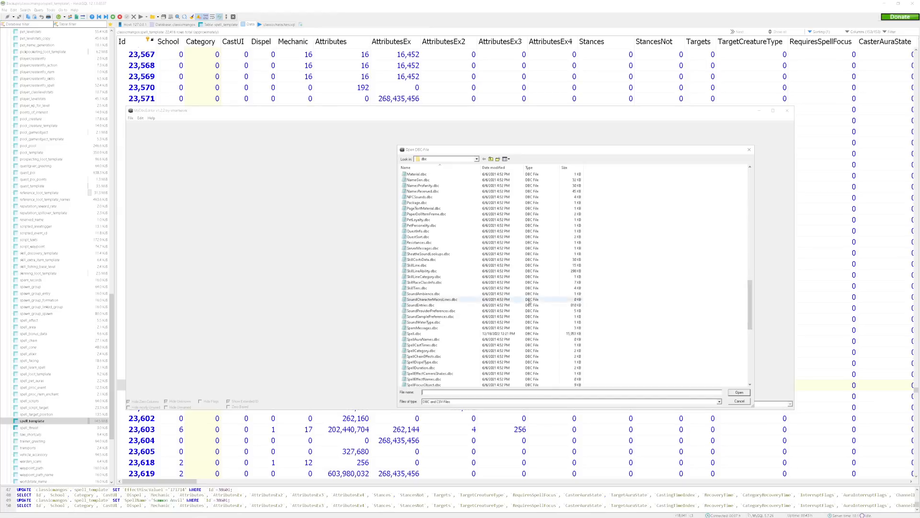
{"action": "double_click", "coordinate": [462, 335]}
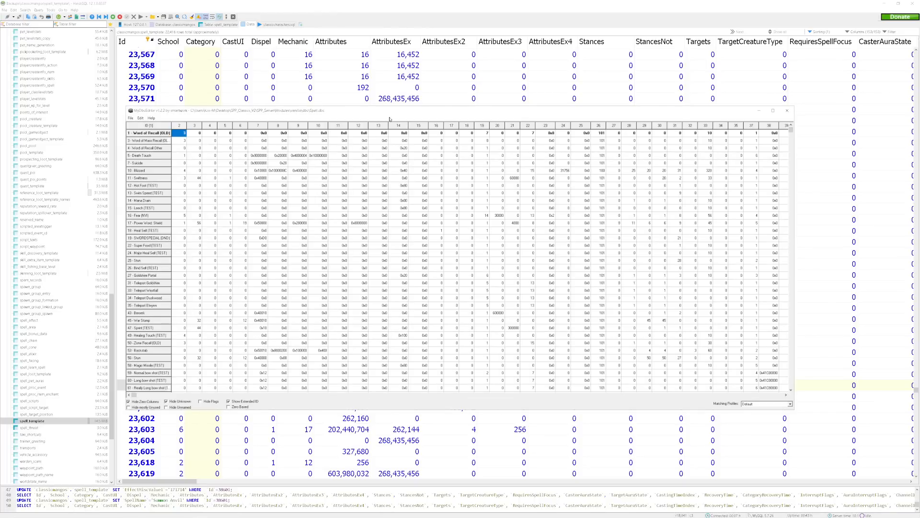
Locate the original Ritual of Summoning row, ID 23598, in Spell.dbc using the ID from spell_template.
{"action": "left_click", "coordinate": [470, 33]}
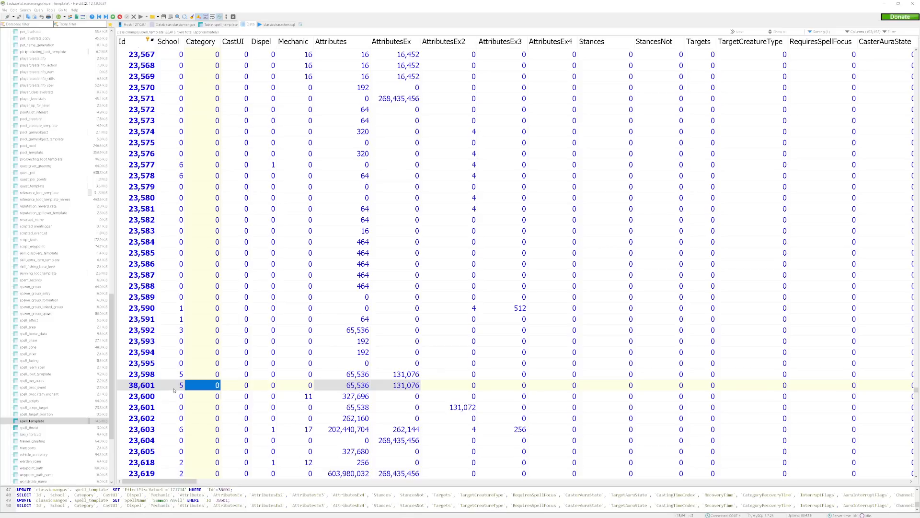
{"action": "mouse_move", "coordinate": [144, 517]}
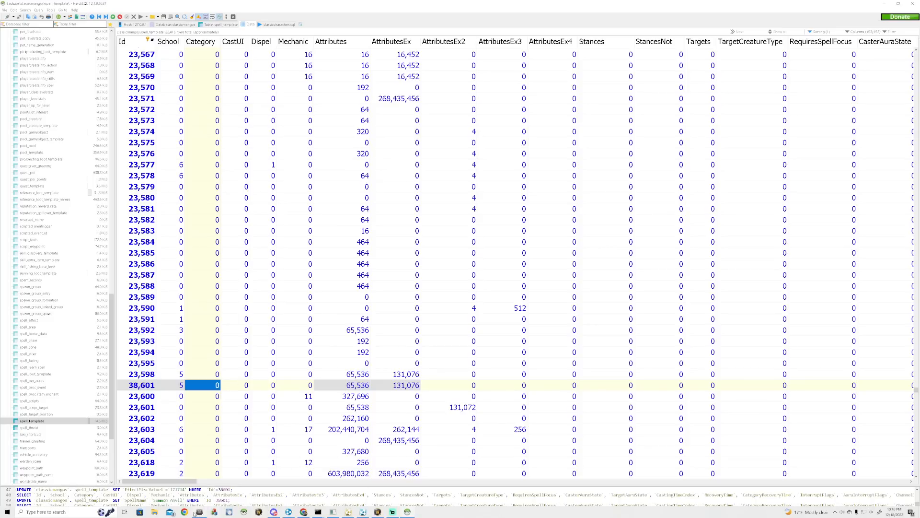
{"action": "mouse_move", "coordinate": [197, 514]}
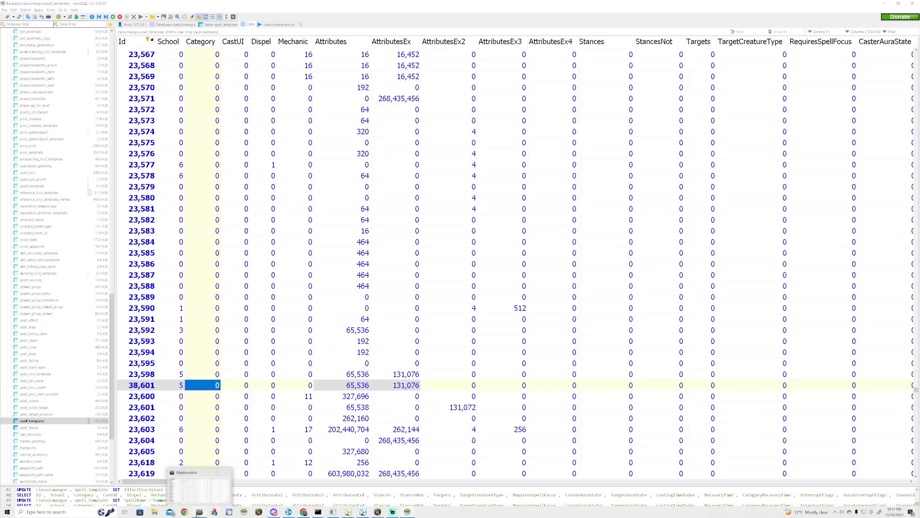
{"action": "left_click", "coordinate": [197, 512]}
{"action": "left_click_drag", "start_coordinate": [791, 134], "coordinate": [790, 343]}
{"action": "left_click", "coordinate": [581, 260]}
{"action": "scroll", "coordinate": [373, 227], "scroll_direction": "up", "scroll_amount": 2}
{"action": "scroll", "coordinate": [372, 227], "scroll_direction": "up", "scroll_amount": 18}
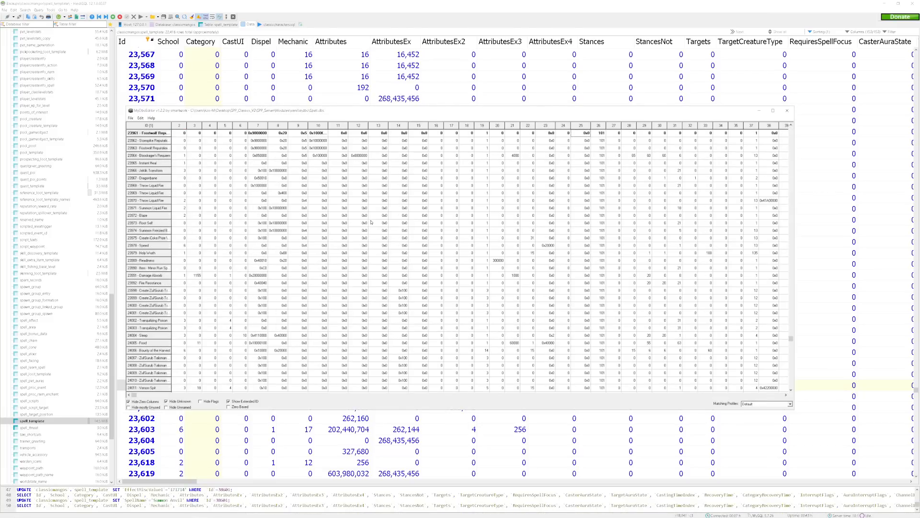
{"action": "scroll", "coordinate": [357, 231], "scroll_direction": "up", "scroll_amount": 3}
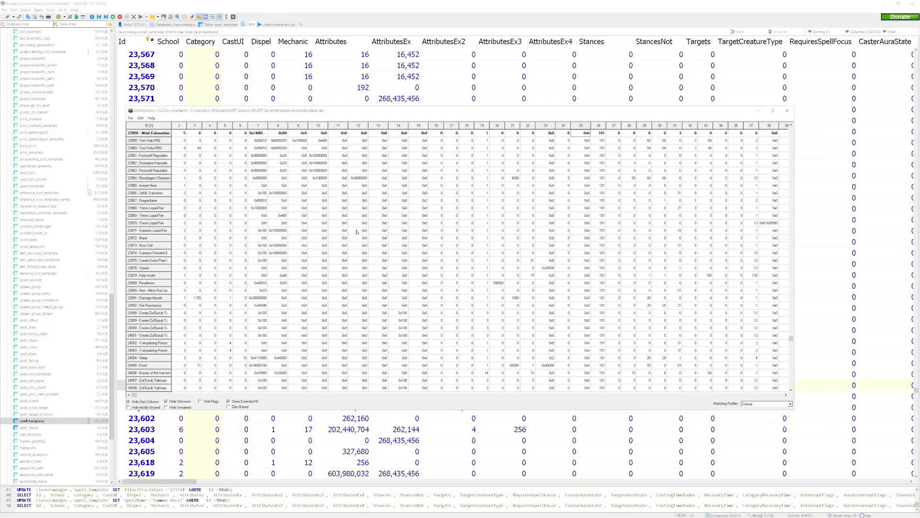
{"action": "left_click", "coordinate": [334, 18]}
{"action": "mouse_move", "coordinate": [447, 516]}
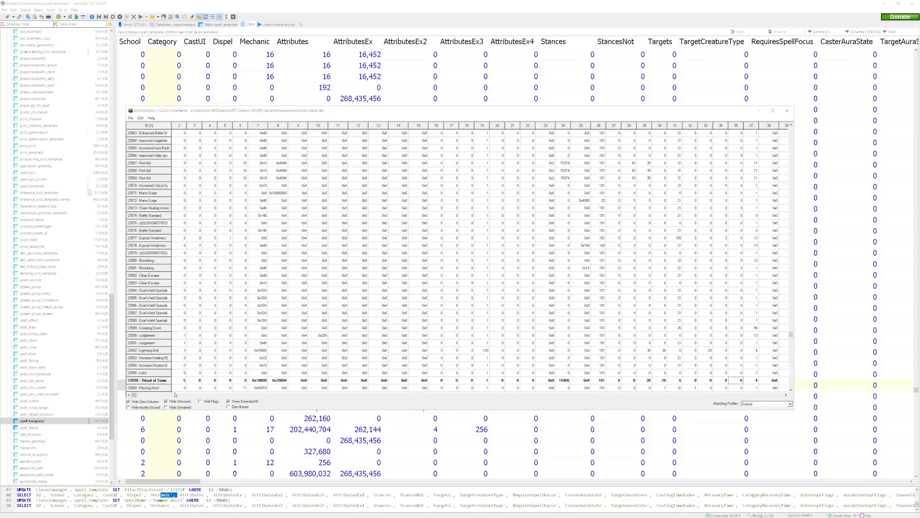
Copy the Ritual of Summoning line 23598 in Spell.dbc to target ID 38601.
{"action": "right_click", "coordinate": [238, 383]}
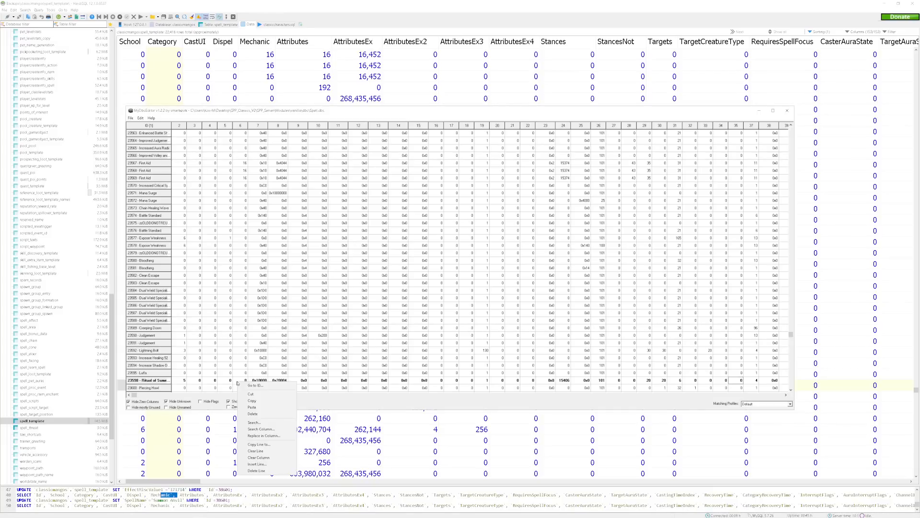
{"action": "left_click", "coordinate": [257, 445]}
{"action": "left_click_drag", "start_coordinate": [445, 259], "coordinate": [424, 258]}
{"action": "type", "text": "38601"}
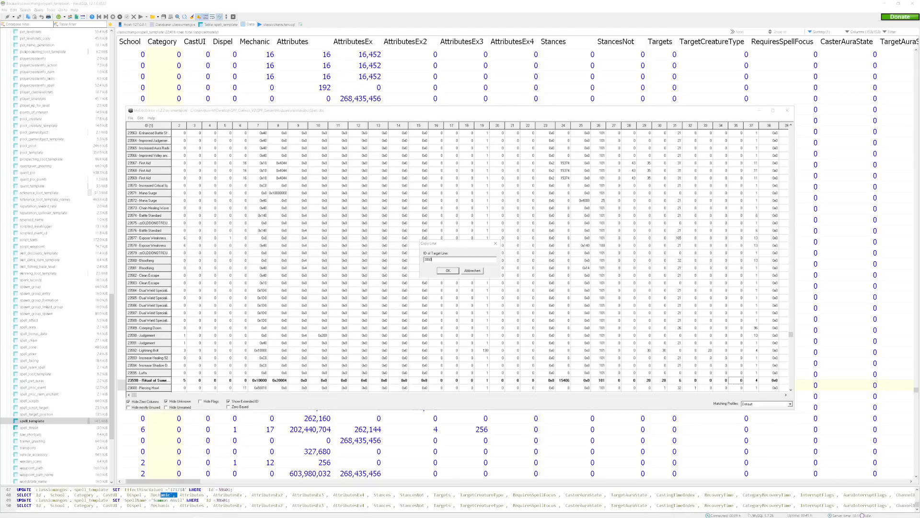
{"action": "left_click", "coordinate": [447, 271]}
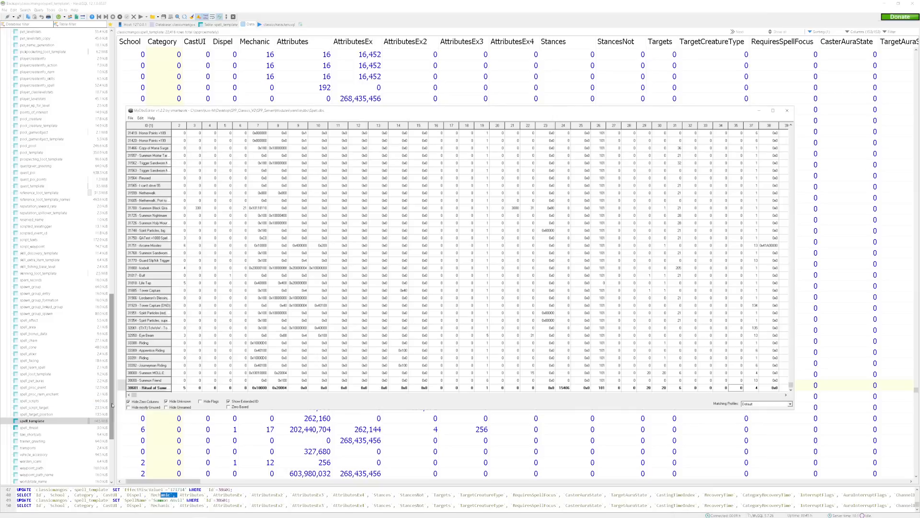
Find the game object value in column 107 of the copied row 38601 and open it for editing.
{"action": "left_click_drag", "start_coordinate": [134, 396], "coordinate": [201, 395]}
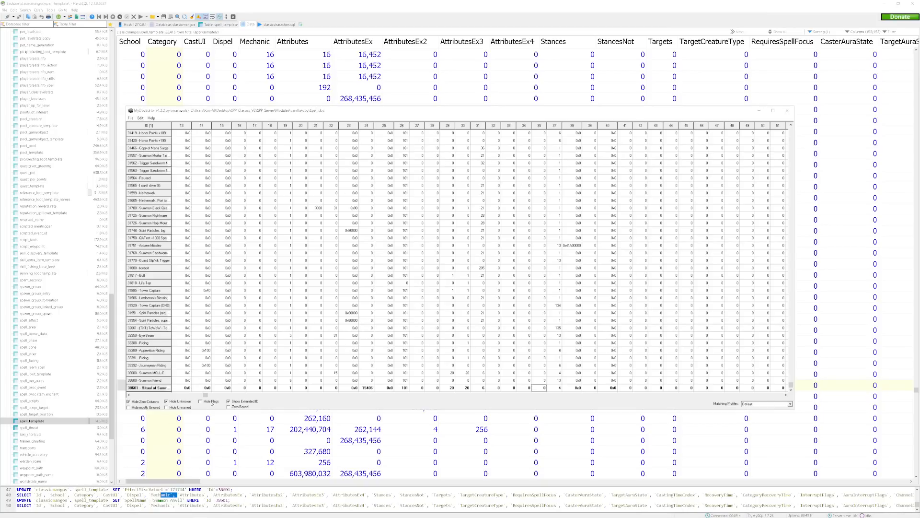
{"action": "key", "text": "Down"}
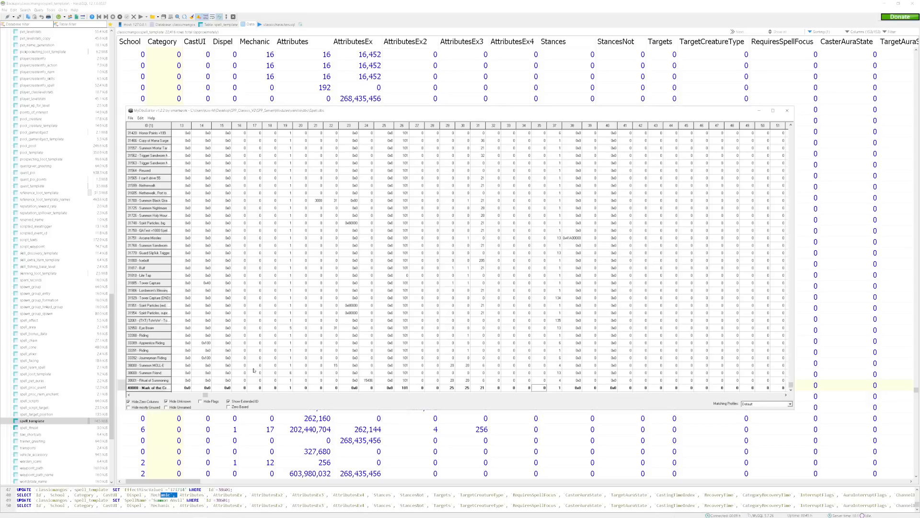
{"action": "key", "text": "Up"}
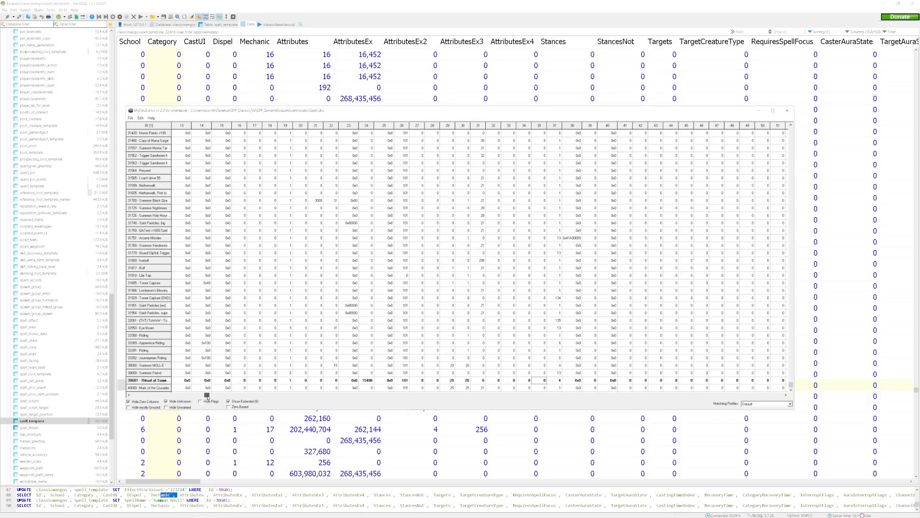
{"action": "left_click_drag", "start_coordinate": [207, 396], "coordinate": [596, 402]}
{"action": "double_click", "coordinate": [622, 380]}
Switch to HeidiSQL and copy the EffectMiscValue1 value 171714 from the Summon Anvil row of spell_template.
{"action": "left_click_drag", "start_coordinate": [189, 478], "coordinate": [694, 439]}
{"action": "double_click", "coordinate": [706, 387]}
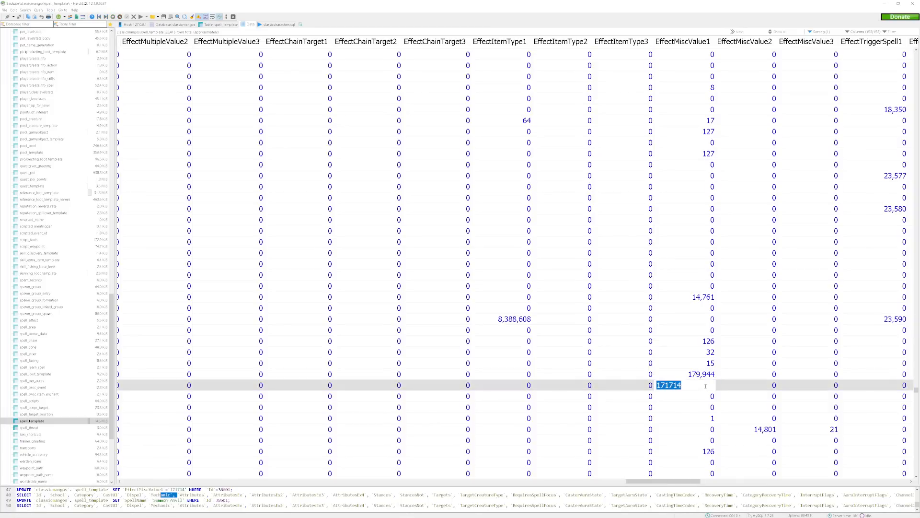
{"action": "right_click", "coordinate": [705, 387]}
{"action": "left_click", "coordinate": [724, 403]}
{"action": "key", "text": "Down"}
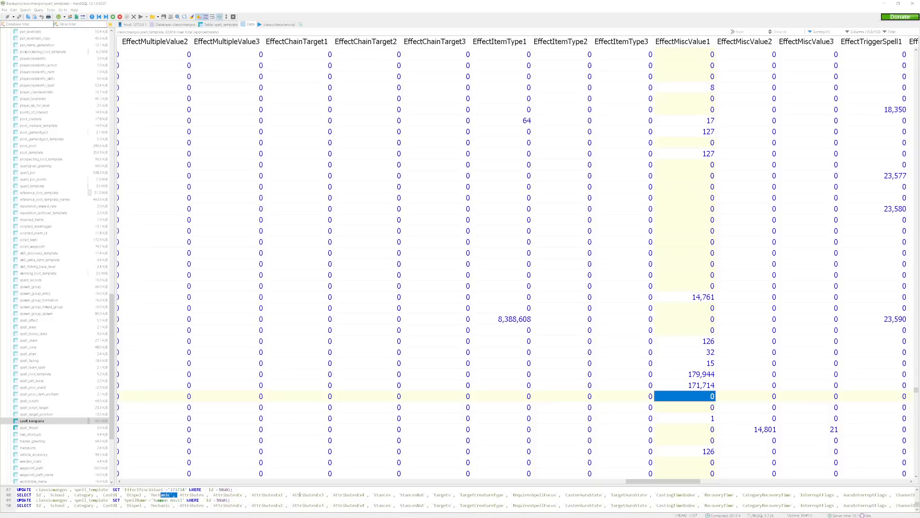
Return to MyDbcEditor and set column 107 of row 38601 to the copied value 171714.
{"action": "mouse_move", "coordinate": [253, 514]}
{"action": "left_click", "coordinate": [199, 512]}
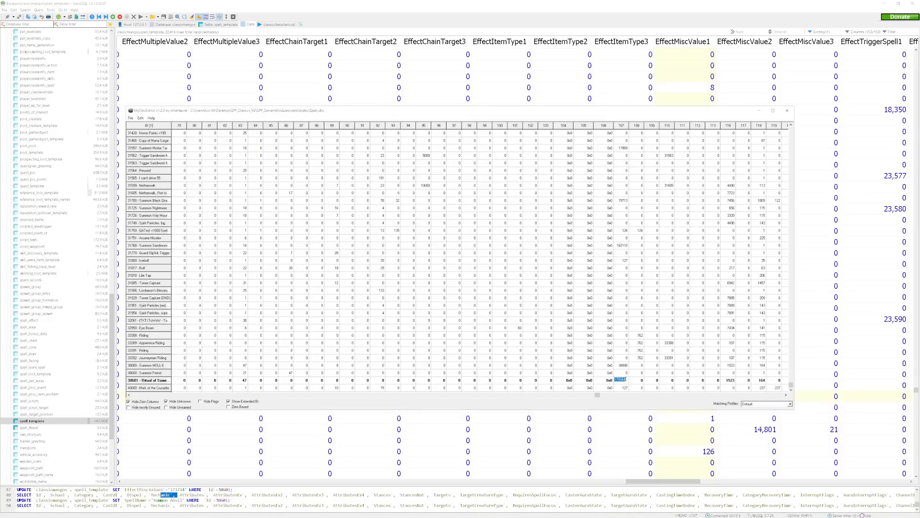
{"action": "key", "text": "ctrl+v"}
{"action": "left_click", "coordinate": [651, 366]}
{"action": "left_click", "coordinate": [636, 381]}
Rename spell 38601 in Spell.dbc to Summon Anvil and rewrite its description to say it summons an anvil.
{"action": "left_click_drag", "start_coordinate": [597, 395], "coordinate": [667, 396]}
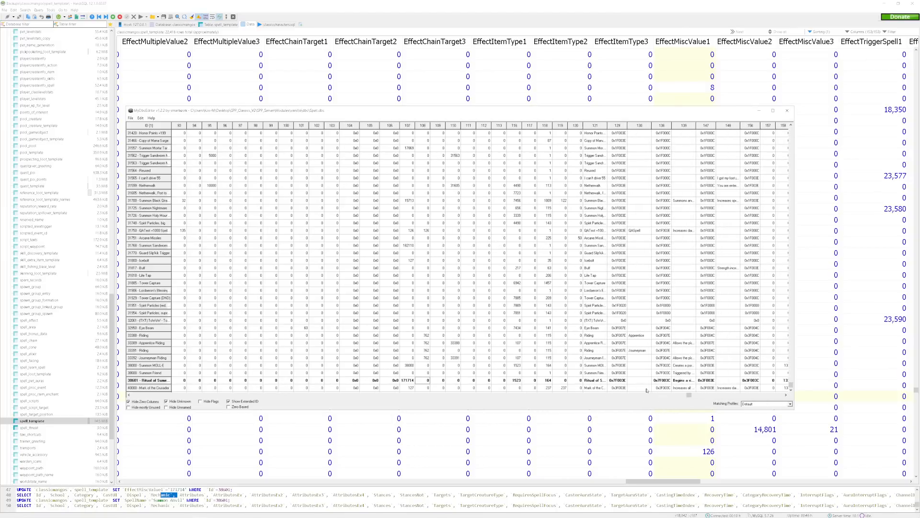
{"action": "left_click", "coordinate": [599, 381]}
{"action": "type", "text": "Summon Anvil"}
{"action": "double_click", "coordinate": [681, 380]}
{"action": "type", "text": "S"}
{"action": "type", "text": "o your location."}
{"action": "key", "text": "Return"}
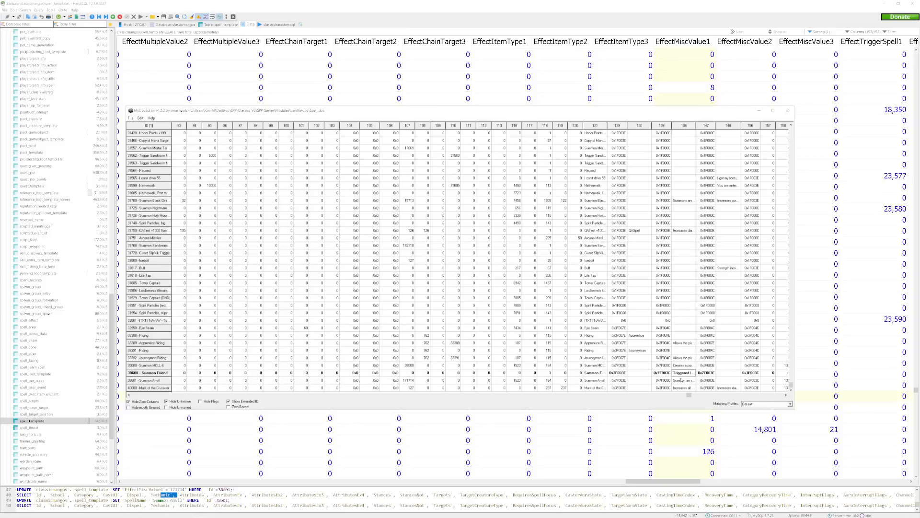
Save the edited table as a DBC file named Spell in the dbc folder and close MyDbcEditor.
{"action": "left_click_drag", "start_coordinate": [684, 396], "coordinate": [136, 393]}
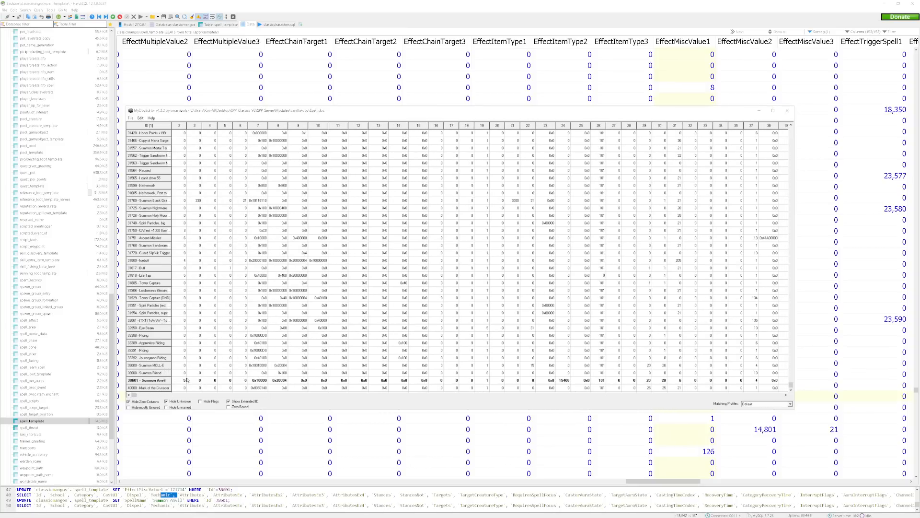
{"action": "left_click", "coordinate": [131, 118]}
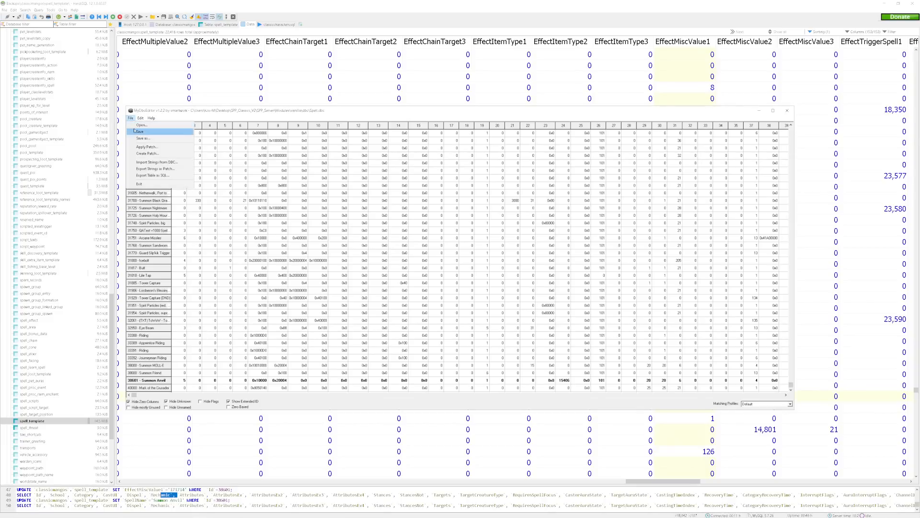
{"action": "left_click", "coordinate": [131, 119]}
{"action": "left_click", "coordinate": [130, 118]}
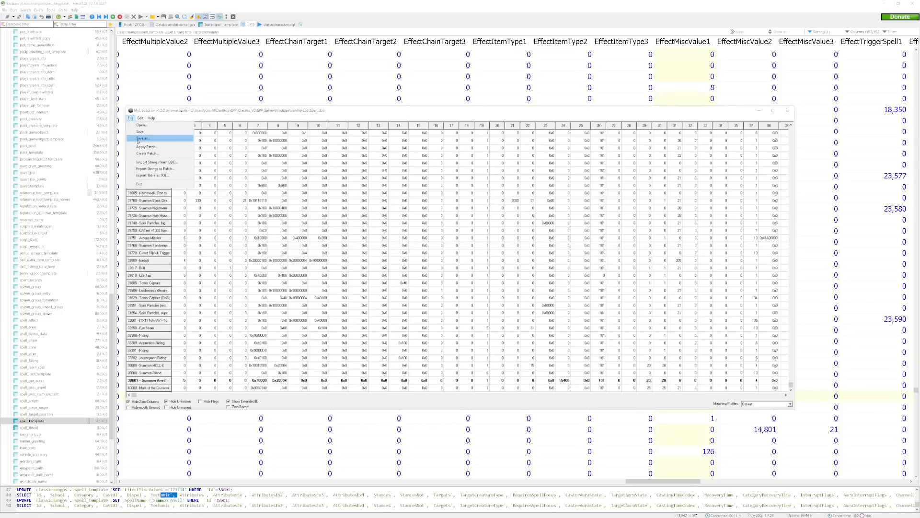
{"action": "left_click", "coordinate": [141, 141]}
{"action": "left_click", "coordinate": [739, 392]}
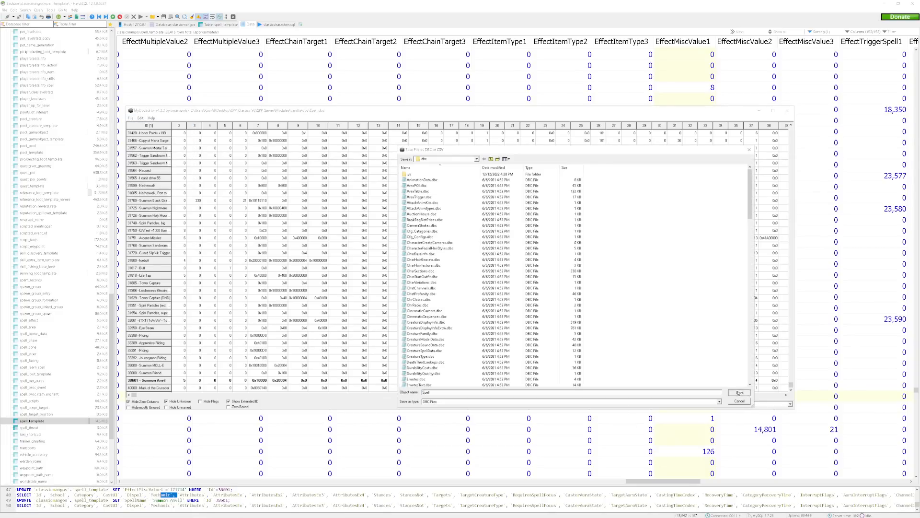
{"action": "left_click", "coordinate": [787, 111]}
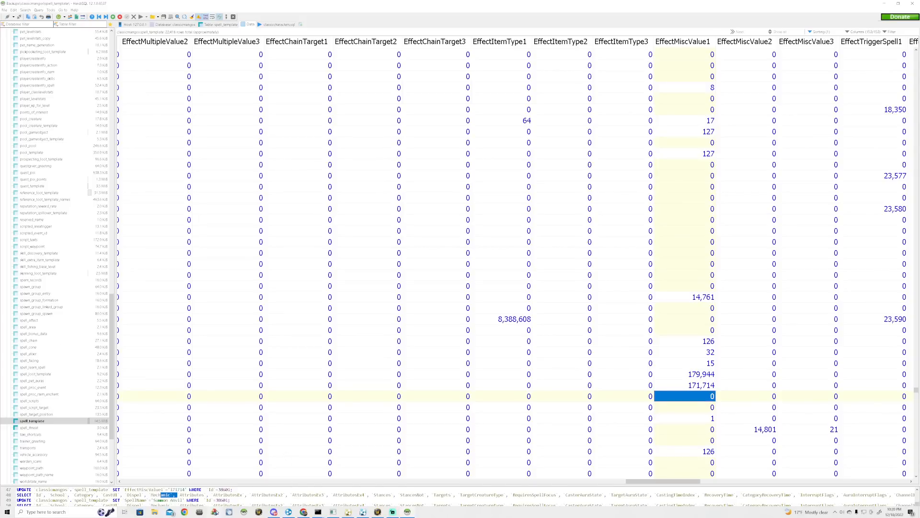
Switch to Ladik's MPQ Editor and try to open patch-2.MPQ from the World of Warcraft client's Data folder.
{"action": "left_click", "coordinate": [214, 513]}
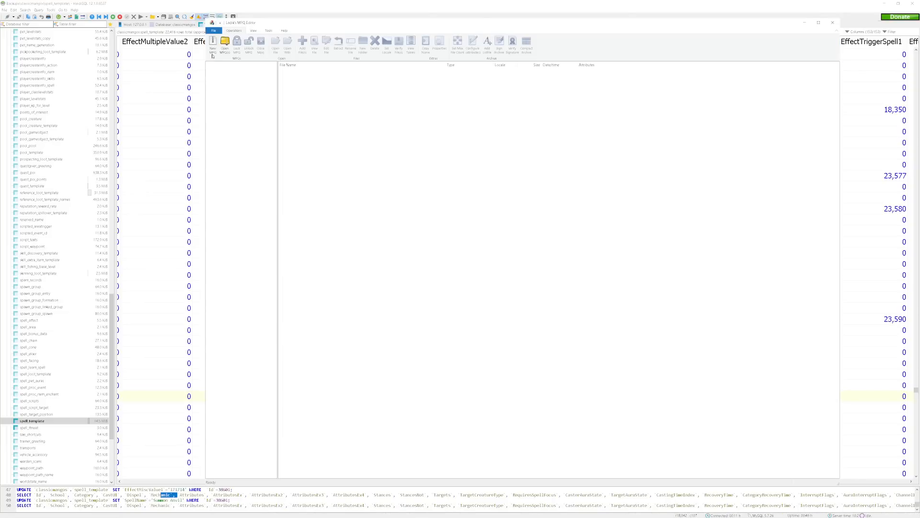
{"action": "left_click", "coordinate": [225, 44]}
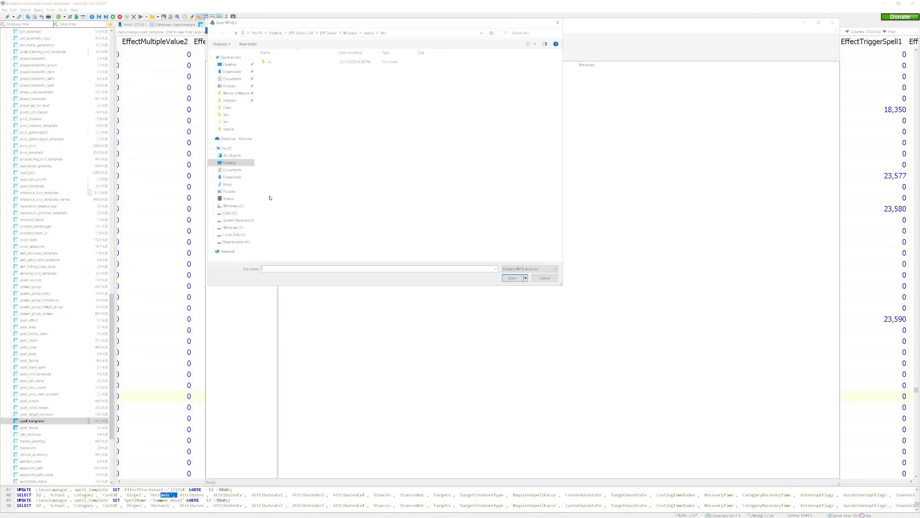
{"action": "left_click", "coordinate": [236, 92]}
{"action": "left_click", "coordinate": [293, 64]}
{"action": "double_click", "coordinate": [293, 63]}
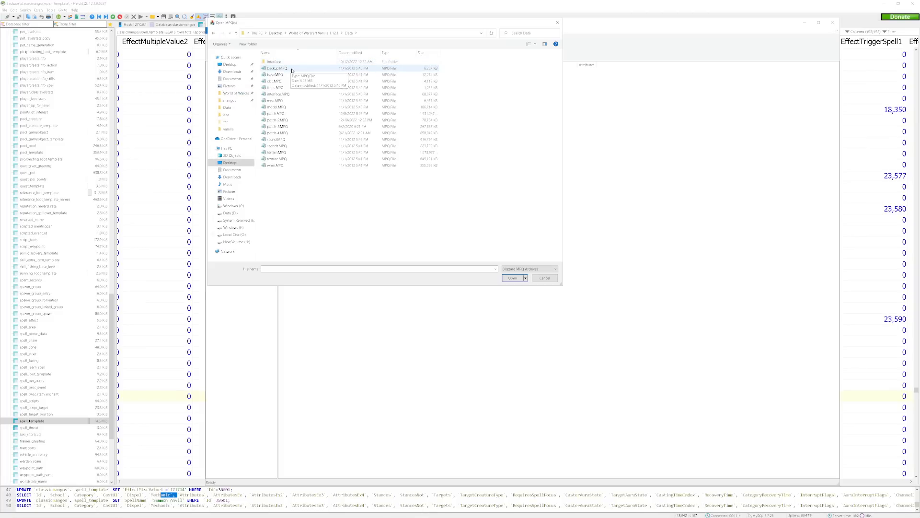
{"action": "double_click", "coordinate": [308, 120]}
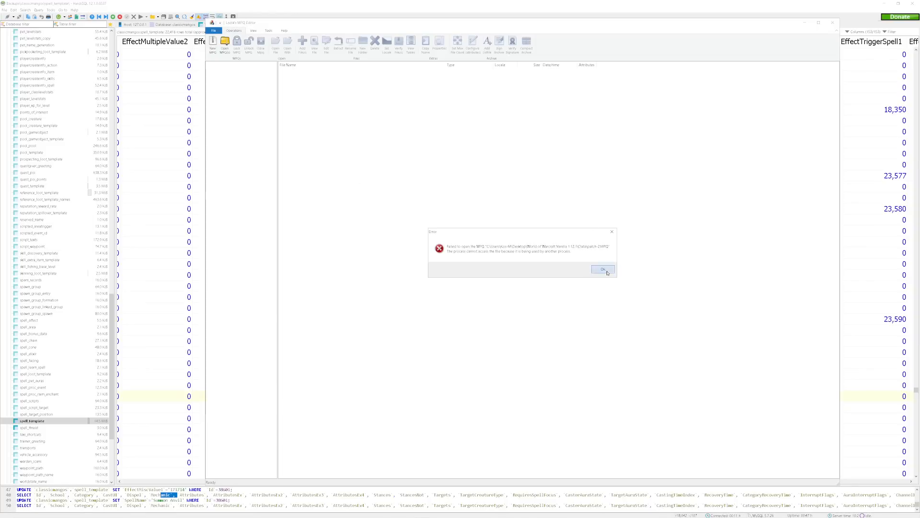
{"action": "left_click", "coordinate": [605, 270]}
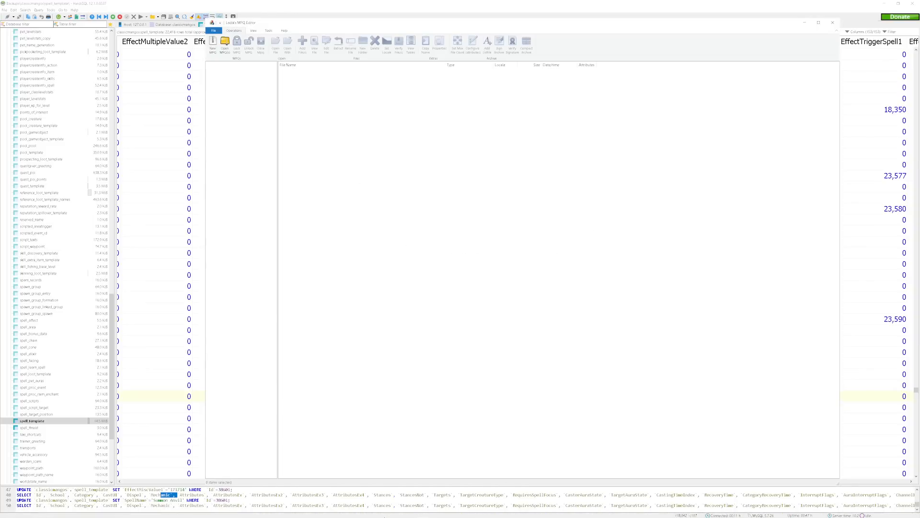
Exit the running World of Warcraft client and delete the WDB folder from its installation folder through the MPQ editor's file browser.
{"action": "left_click", "coordinate": [378, 511]}
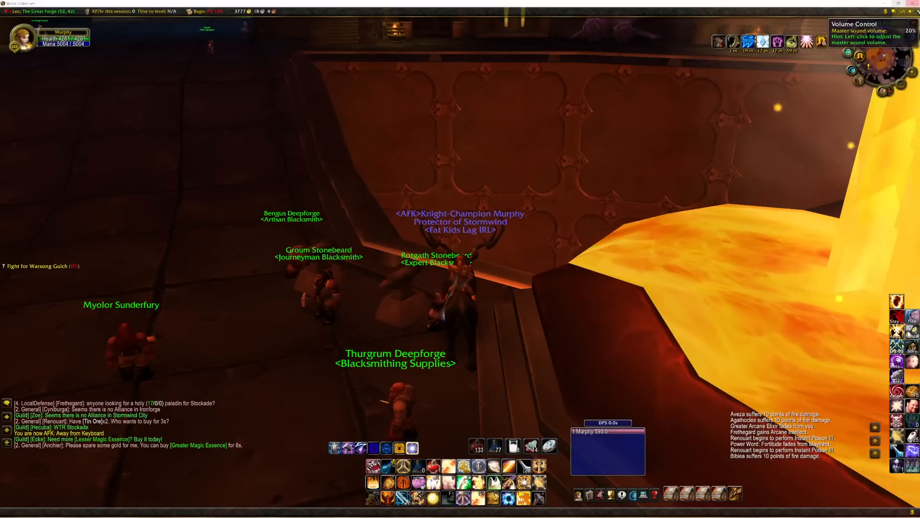
{"action": "key", "text": "alt+Tab"}
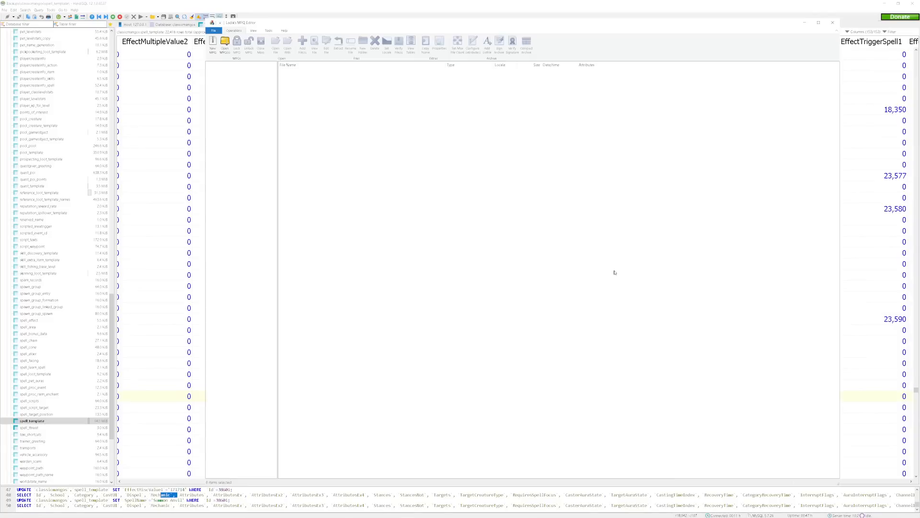
{"action": "left_click", "coordinate": [225, 42]}
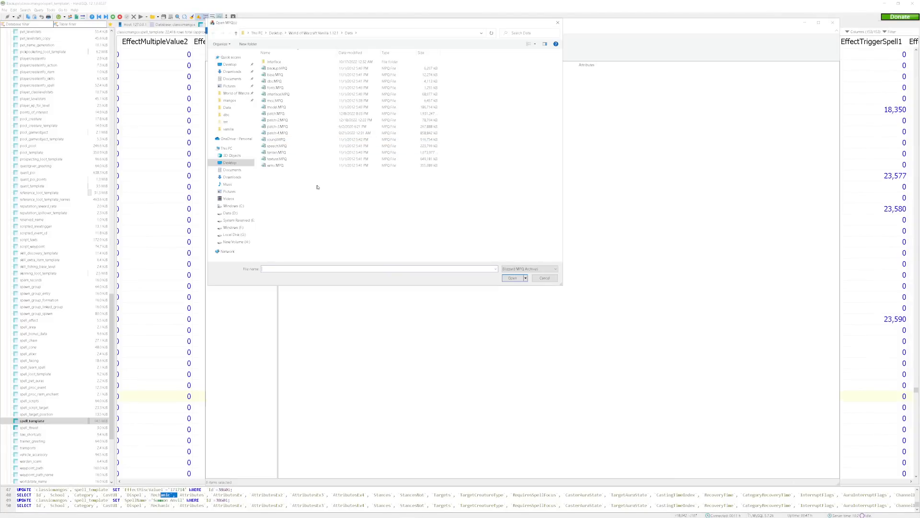
{"action": "left_click", "coordinate": [314, 33]}
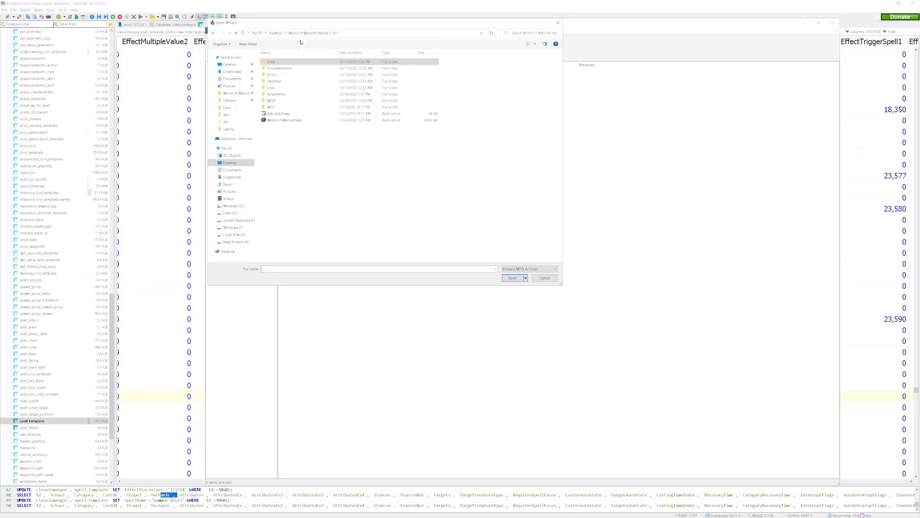
{"action": "left_click", "coordinate": [298, 100]}
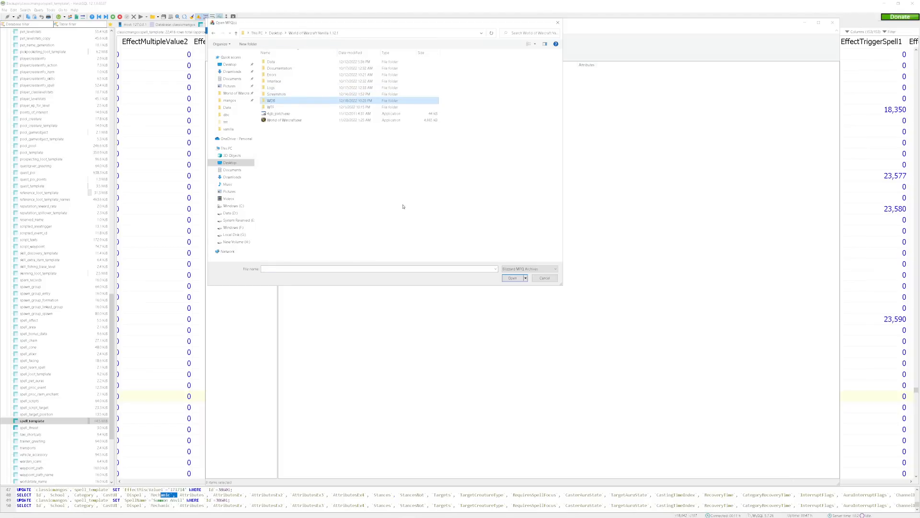
{"action": "key", "text": "Delete"}
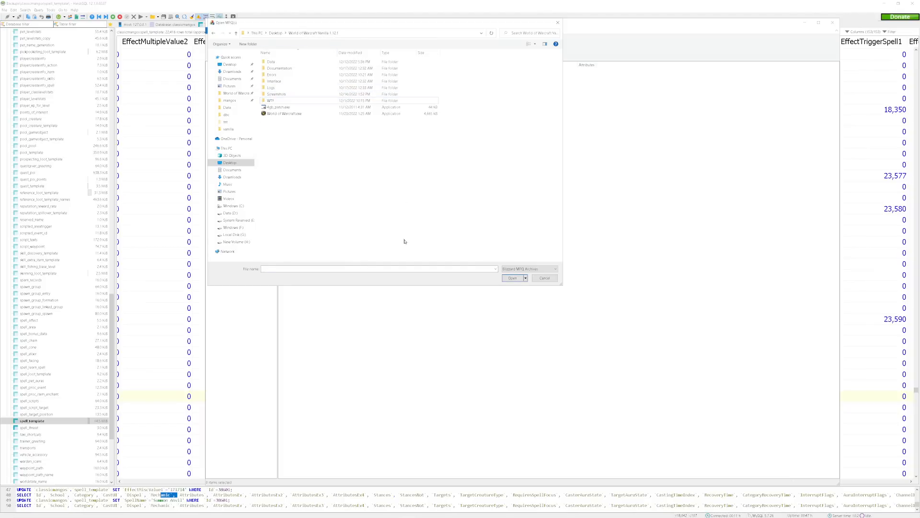
Open patch-2.MPQ from the client's Data folder and enter the archive's DBFilesClient folder.
{"action": "double_click", "coordinate": [292, 63]}
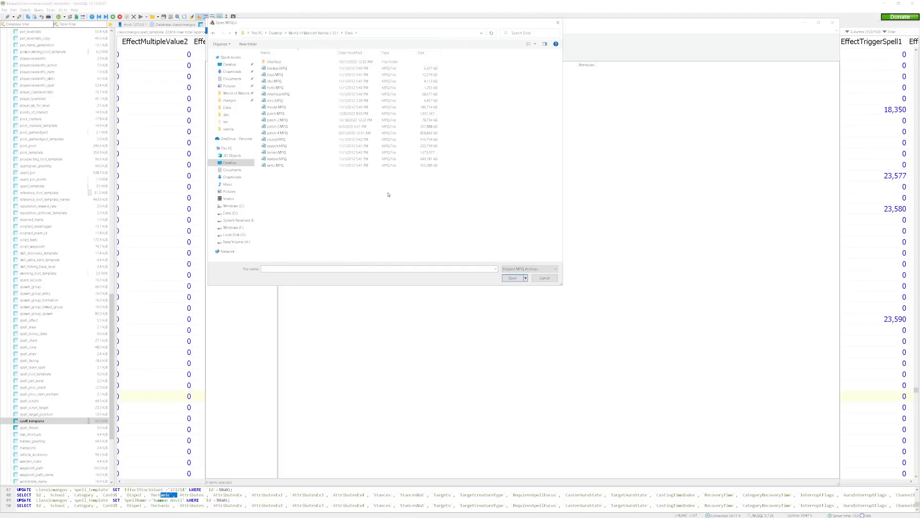
{"action": "double_click", "coordinate": [329, 121]}
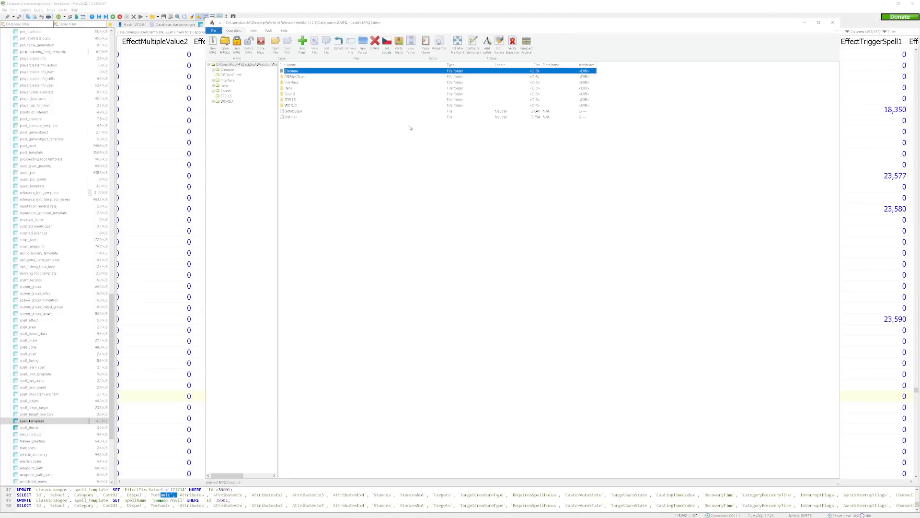
{"action": "left_click", "coordinate": [294, 78]}
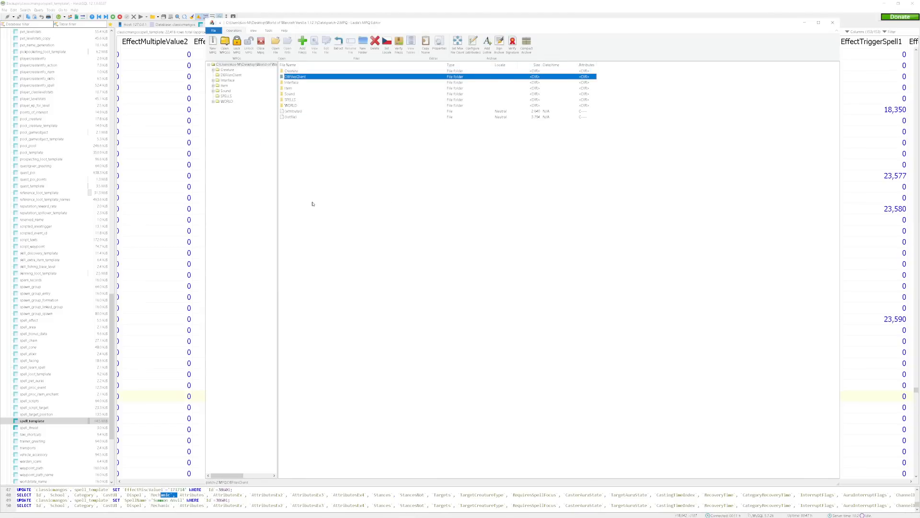
{"action": "double_click", "coordinate": [292, 78]}
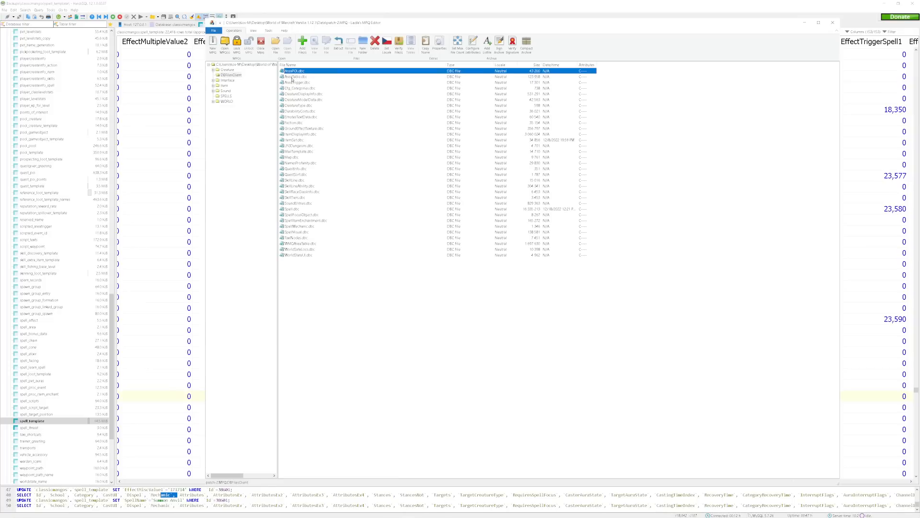
Add the edited Spell.dbc from the server's dbc folder to DBFilesClient, replacing the existing file, and close the MPQ editor.
{"action": "left_click", "coordinate": [292, 210]}
{"action": "left_click", "coordinate": [343, 364]}
{"action": "left_click", "coordinate": [302, 44]}
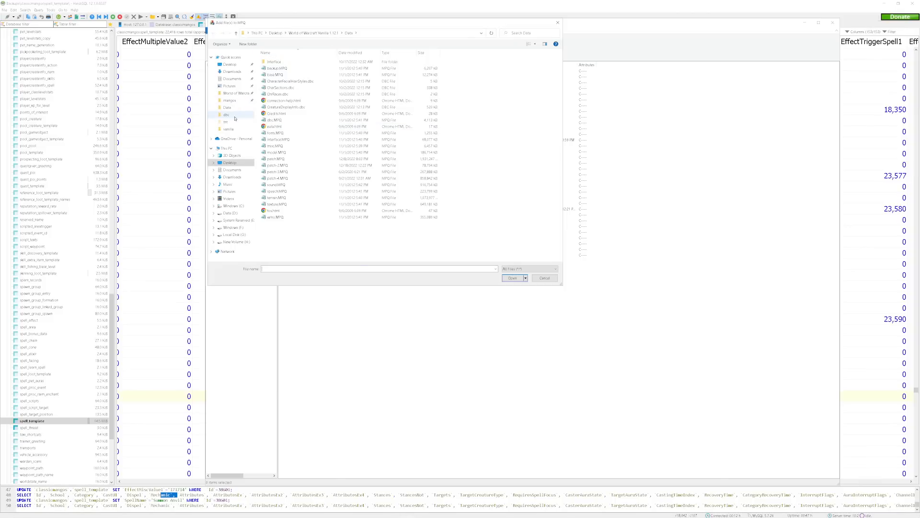
{"action": "left_click", "coordinate": [233, 115]}
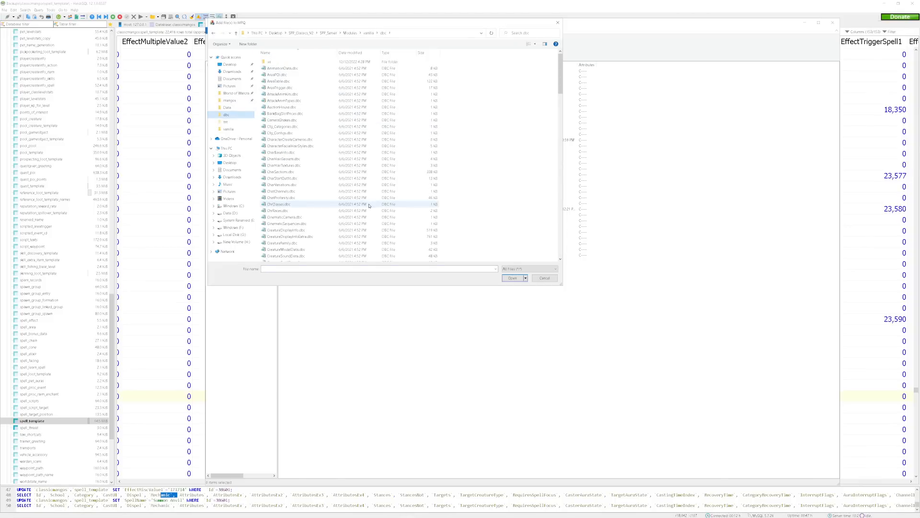
{"action": "scroll", "coordinate": [364, 200], "scroll_direction": "down", "scroll_amount": 15}
{"action": "scroll", "coordinate": [364, 199], "scroll_direction": "down", "scroll_amount": 9}
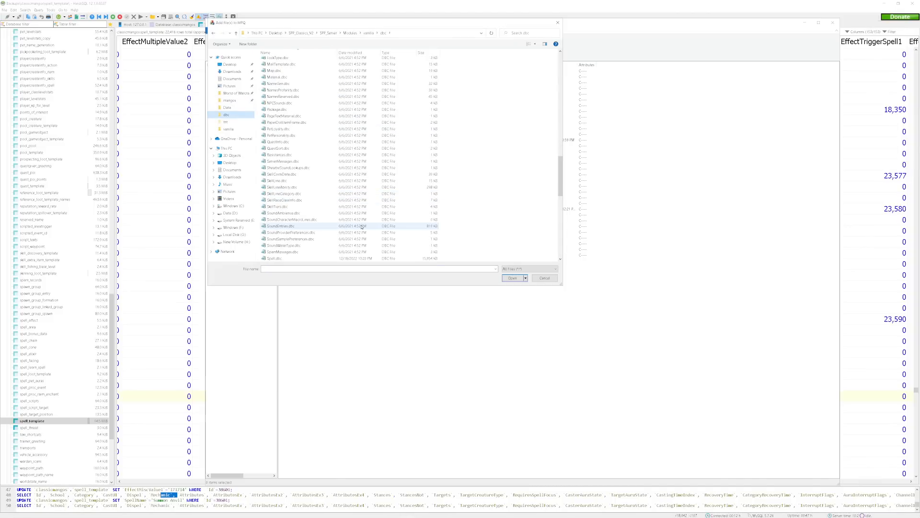
{"action": "double_click", "coordinate": [301, 258]}
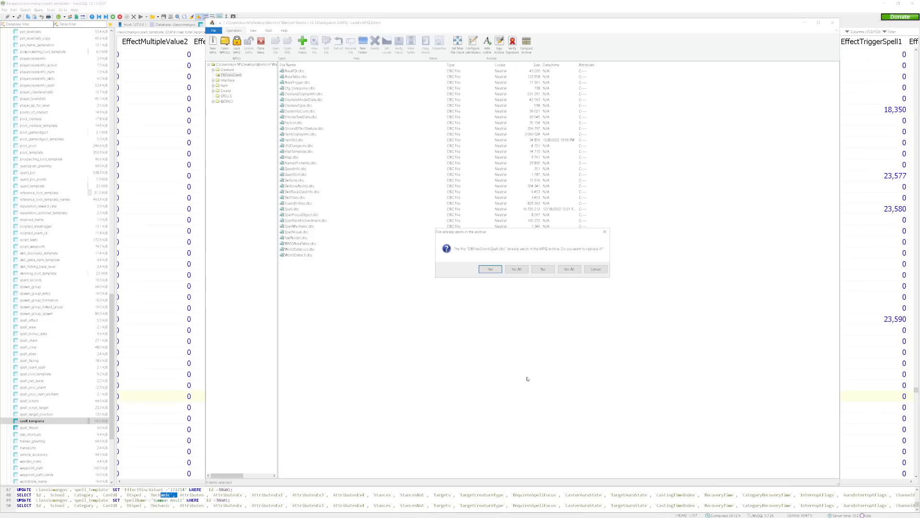
{"action": "left_click", "coordinate": [490, 269]}
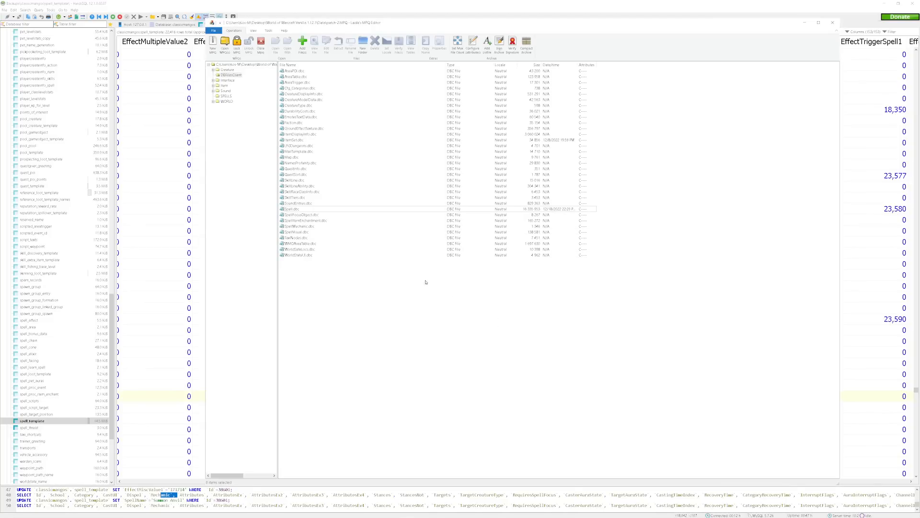
{"action": "left_click", "coordinate": [829, 26]}
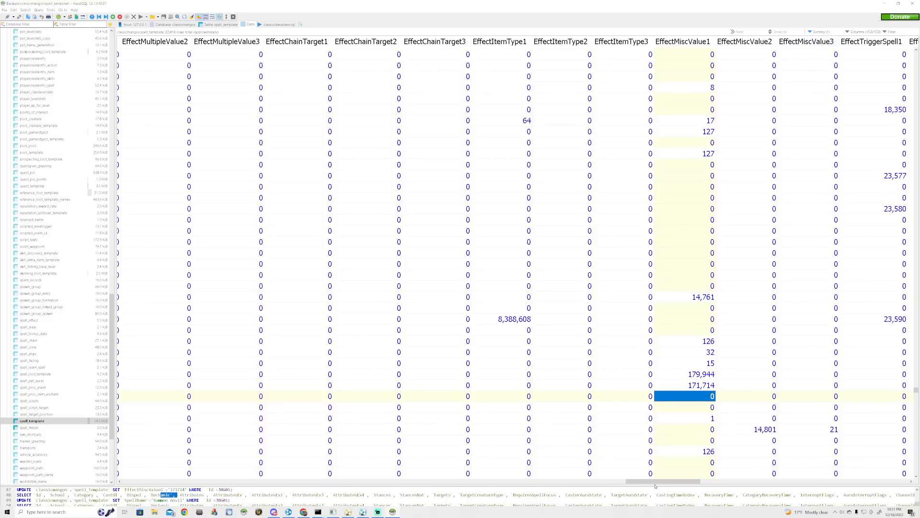
Copy the Id value 38601 from the Summon Anvil row of spell_template in HeidiSQL.
{"action": "left_click_drag", "start_coordinate": [652, 481], "coordinate": [140, 487]}
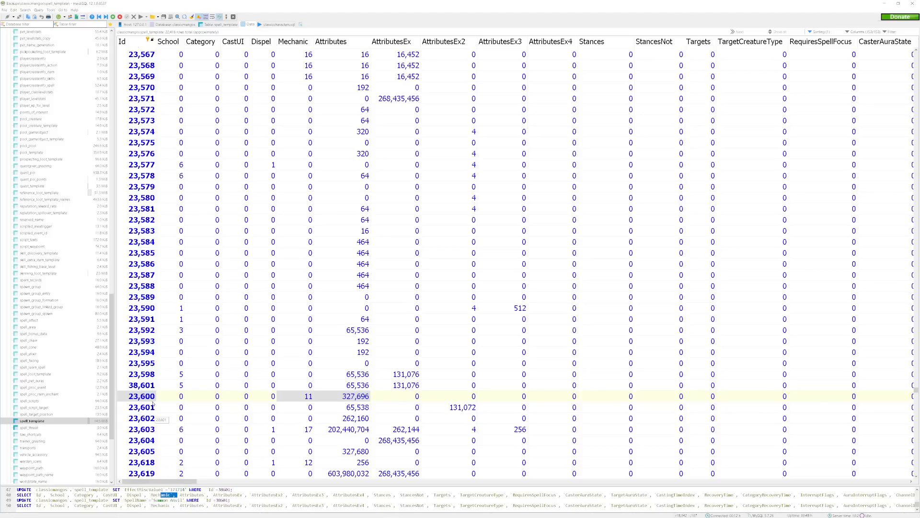
{"action": "double_click", "coordinate": [141, 388]}
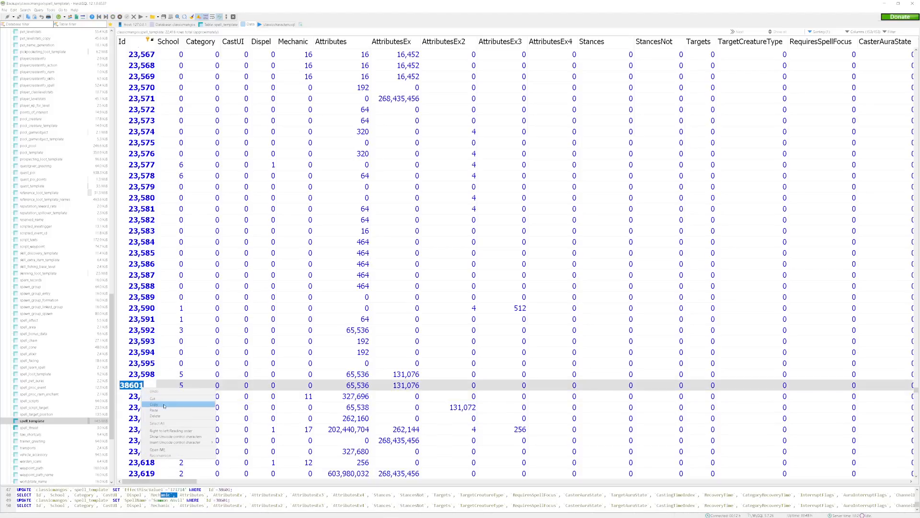
{"action": "left_click", "coordinate": [306, 345]}
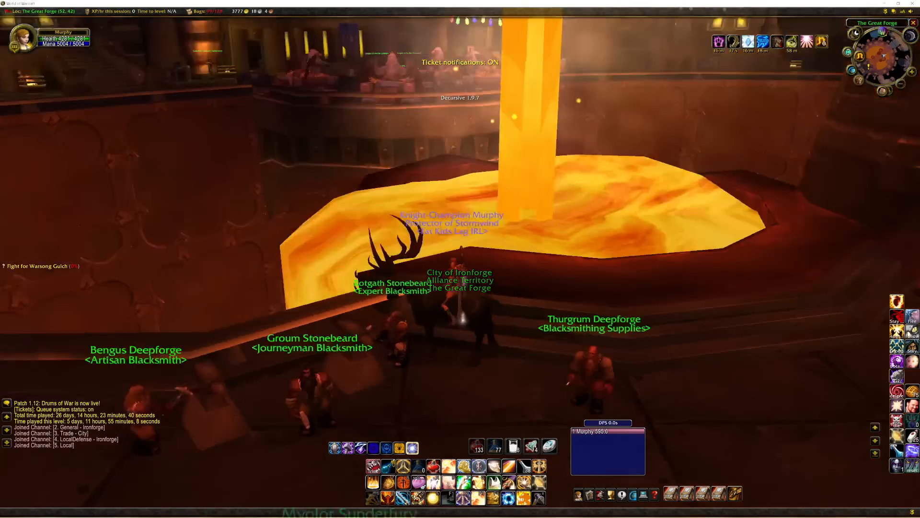
In World of Warcraft, move the character to open floor in the Great Forge and cancel the Summon Deerly buff.
{"action": "left_click_drag", "start_coordinate": [460, 259], "coordinate": [671, 259]}
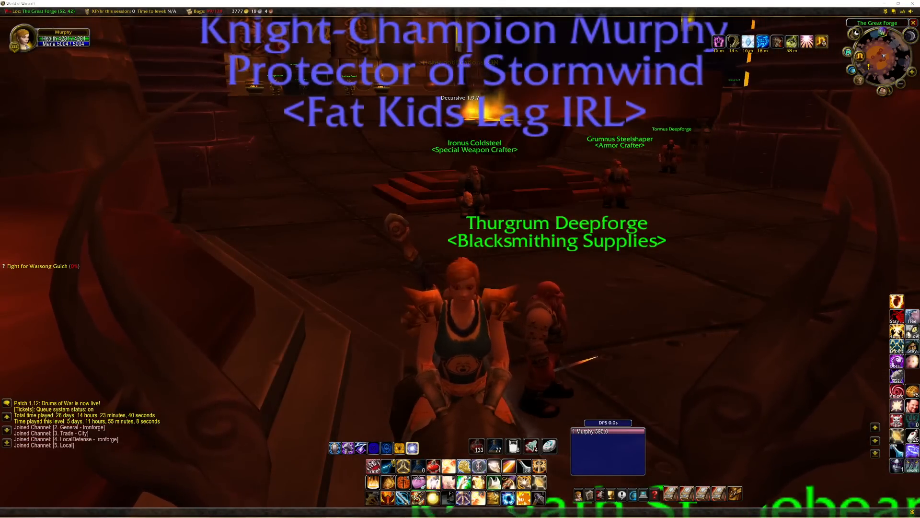
{"action": "key", "text": "w"}
{"action": "scroll", "coordinate": [470, 160], "scroll_direction": "down", "scroll_amount": 6}
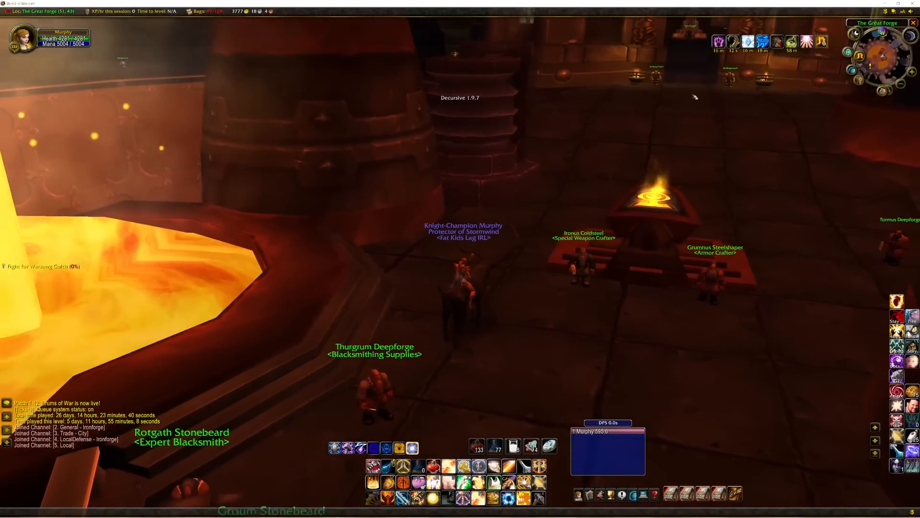
{"action": "mouse_move", "coordinate": [738, 46]}
{"action": "right_click", "coordinate": [778, 43]}
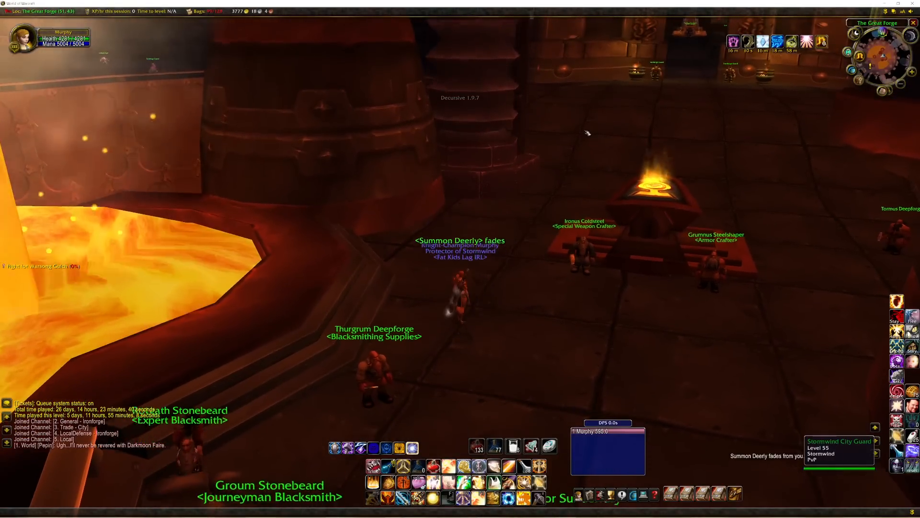
Teach the character the new spell with the chat command .learn 38601.
{"action": "key", "text": "Return"}
{"action": "type", "text": ".learn "}
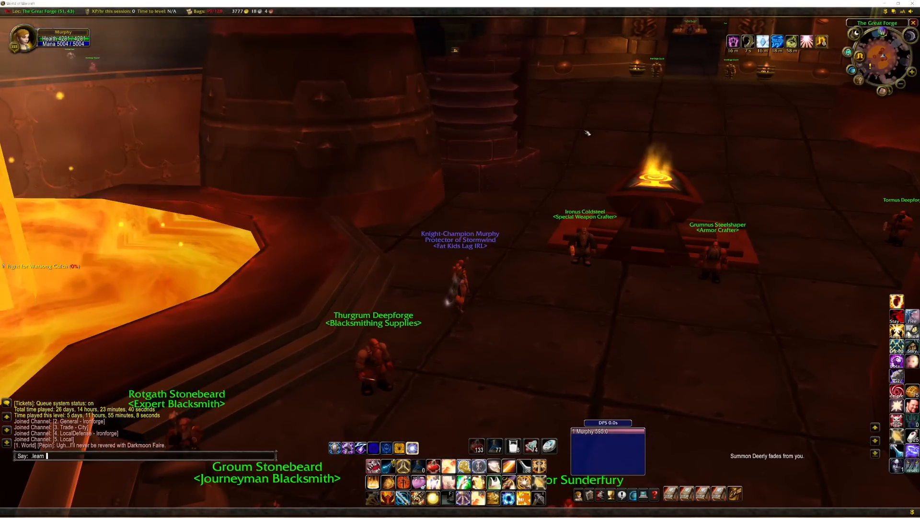
{"action": "type", "text": "3811"}
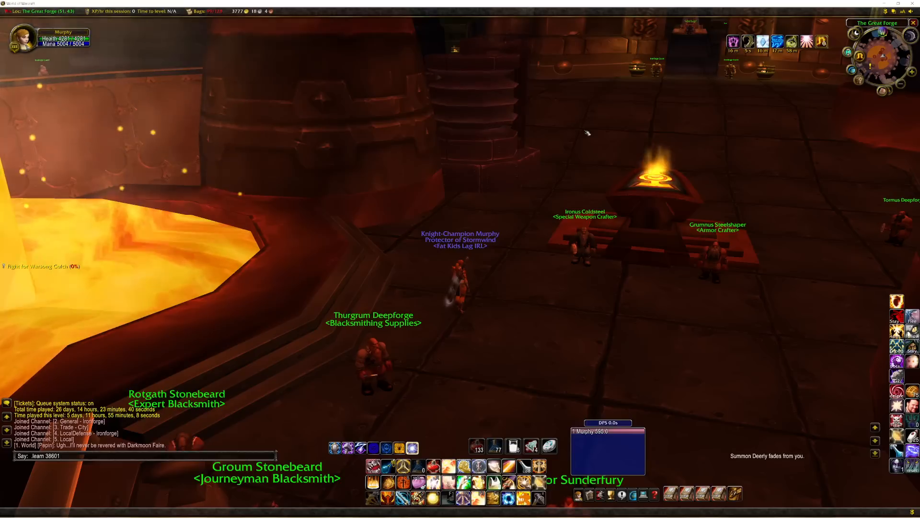
{"action": "key", "text": "Return"}
{"action": "key", "text": "space"}
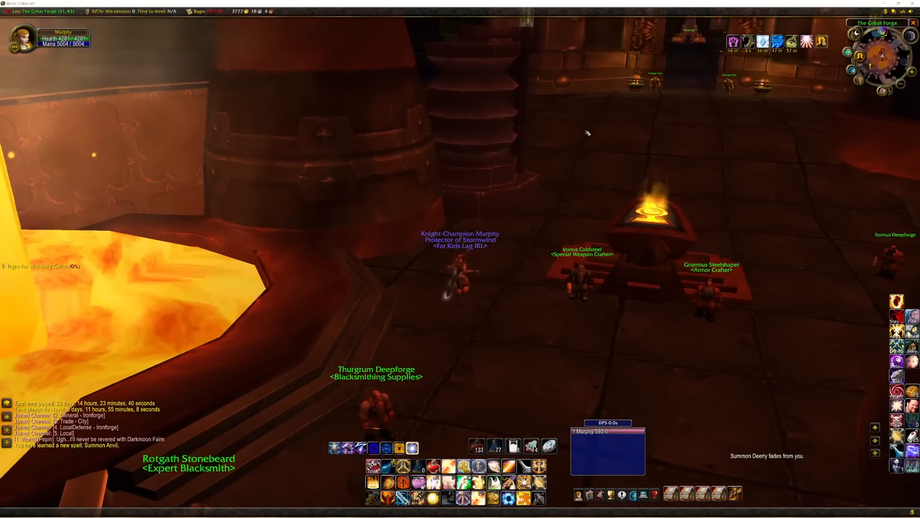
Find Summon Anvil on page 5 of the spellbook's general spells and cast it.
{"action": "key", "text": "p"}
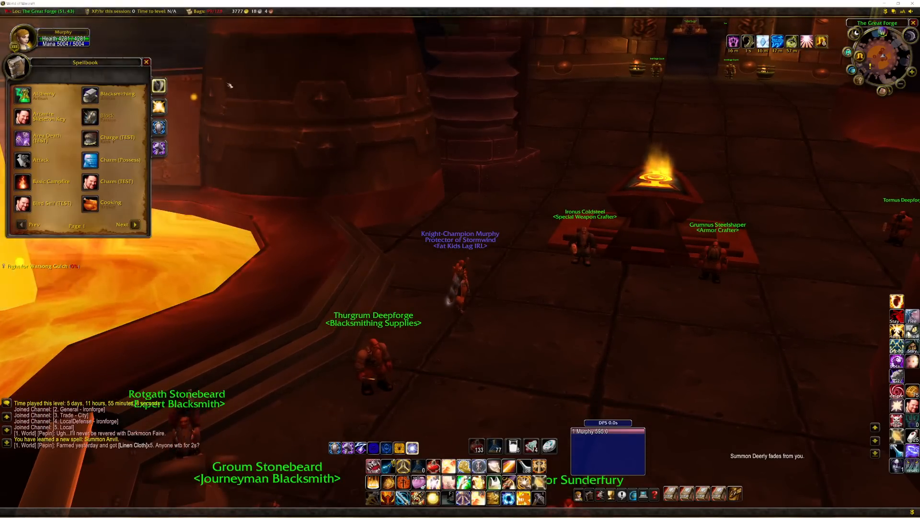
{"action": "left_click", "coordinate": [135, 224]}
{"action": "left_click", "coordinate": [135, 224]}
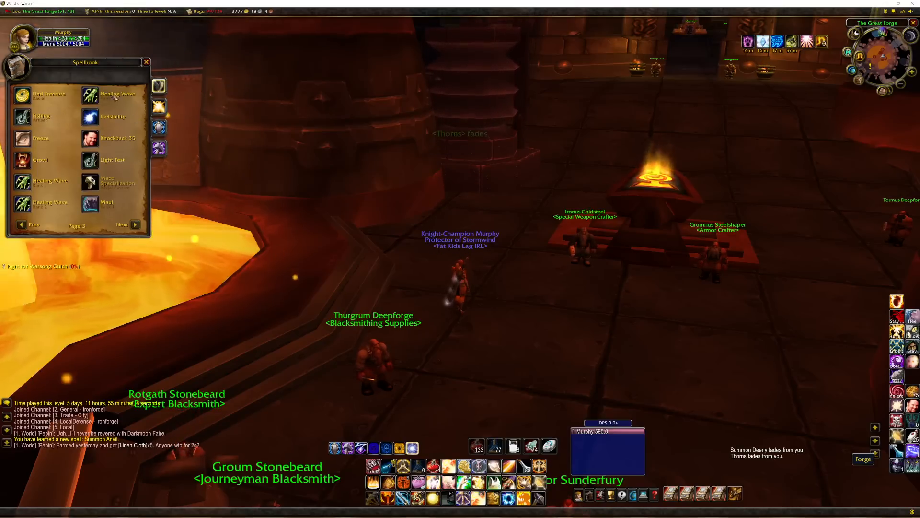
{"action": "left_click", "coordinate": [135, 224]}
{"action": "left_click_drag", "start_coordinate": [250, 195], "coordinate": [201, 188]}
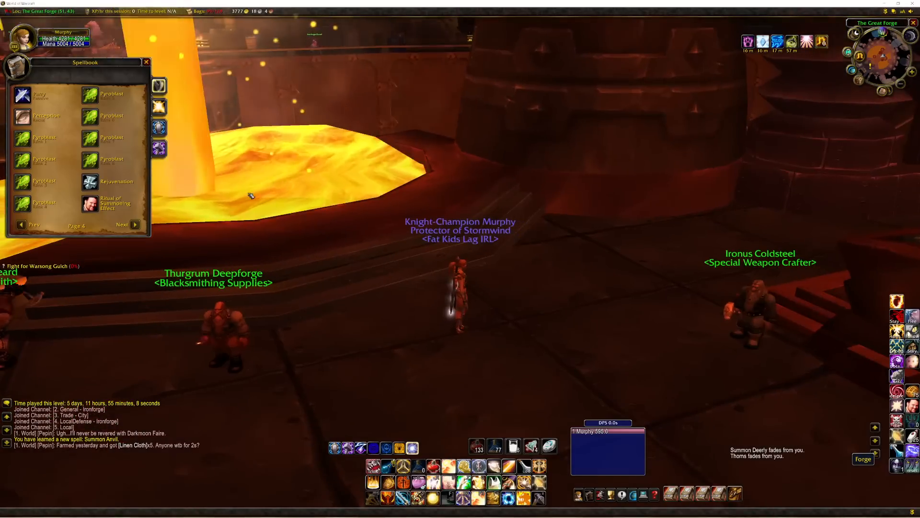
{"action": "left_click", "coordinate": [135, 224]}
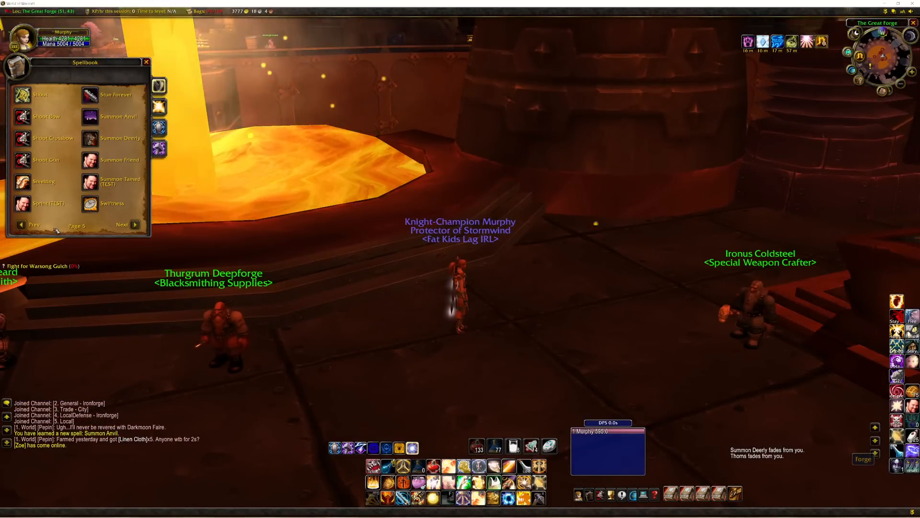
{"action": "left_click", "coordinate": [21, 225]}
{"action": "left_click", "coordinate": [134, 225]}
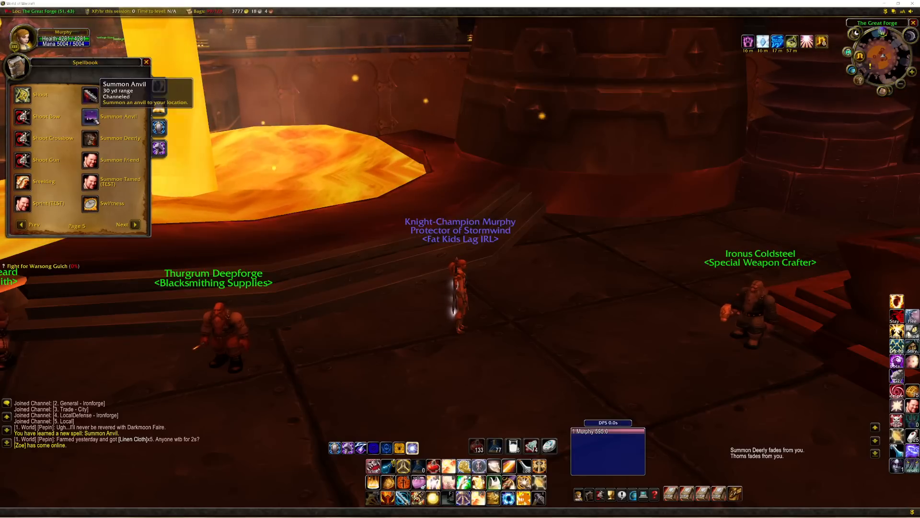
{"action": "left_click", "coordinate": [90, 117]}
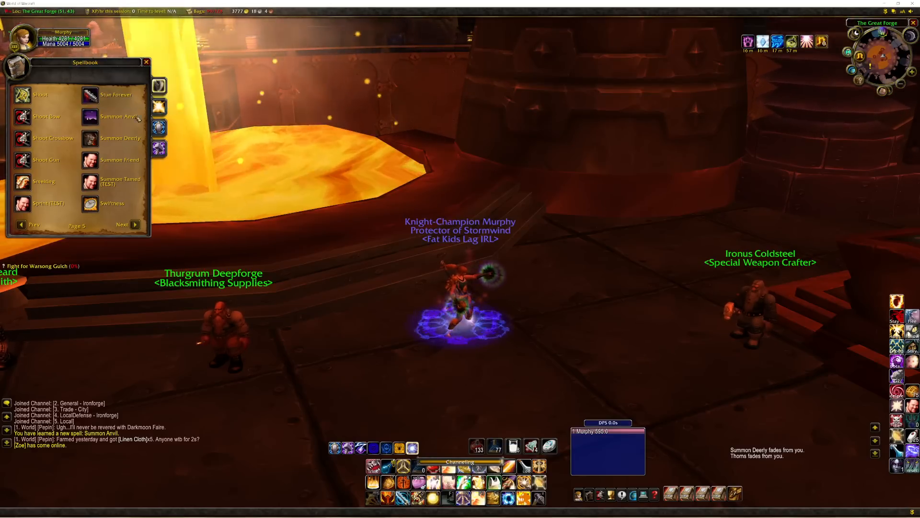
Jump with the character and examine the summoned anvil beside it from several distances and angles.
{"action": "left_click_drag", "start_coordinate": [503, 211], "coordinate": [573, 296]}
{"action": "scroll", "coordinate": [529, 235], "scroll_direction": "down", "scroll_amount": 2}
{"action": "key", "text": "space"}
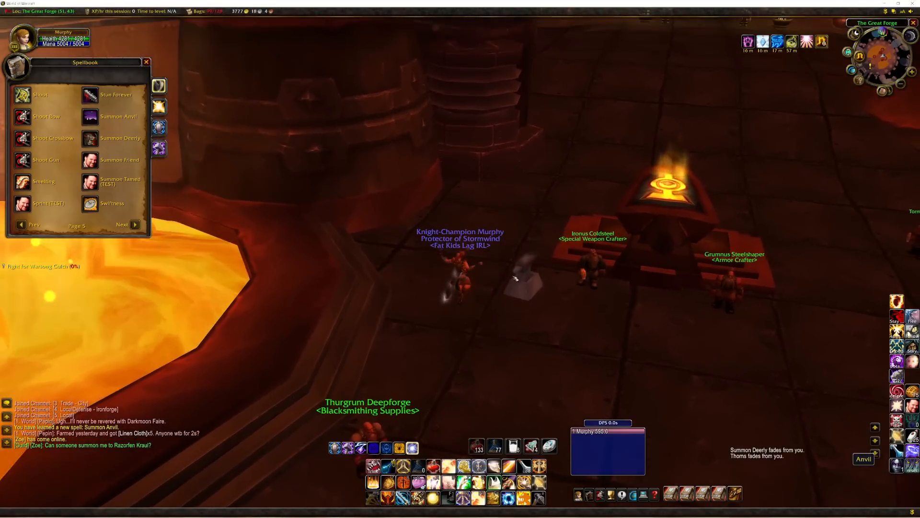
{"action": "scroll", "coordinate": [528, 288], "scroll_direction": "up", "scroll_amount": 3}
{"action": "left_click_drag", "start_coordinate": [558, 259], "coordinate": [539, 250]}
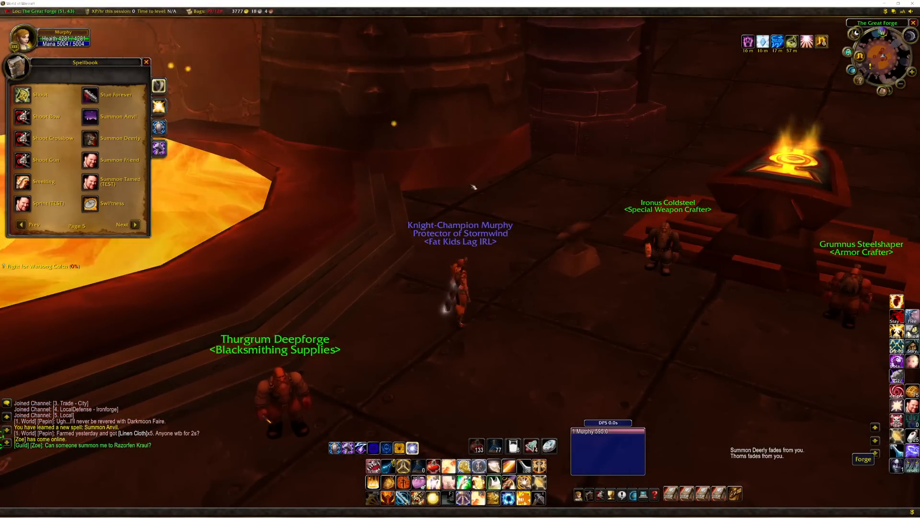
{"action": "left_click_drag", "start_coordinate": [618, 192], "coordinate": [575, 168]}
{"action": "left_click_drag", "start_coordinate": [674, 288], "coordinate": [304, 218]}
{"action": "scroll", "coordinate": [407, 197], "scroll_direction": "up", "scroll_amount": 3}
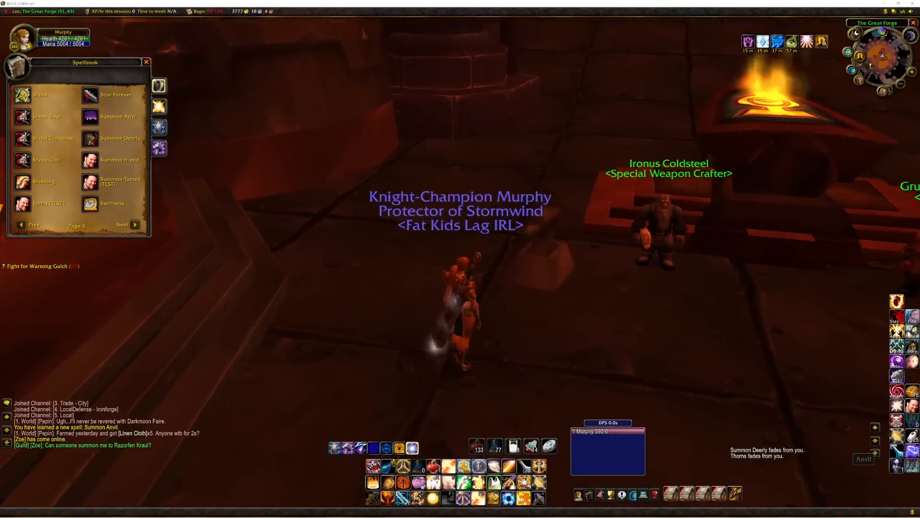
{"action": "left_click_drag", "start_coordinate": [561, 208], "coordinate": [460, 172]}
{"action": "scroll", "coordinate": [563, 209], "scroll_direction": "down", "scroll_amount": 2}
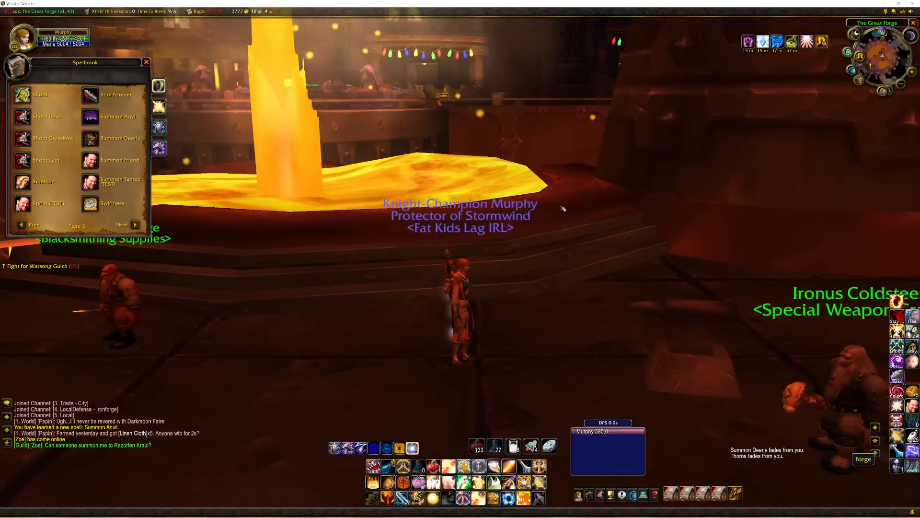
{"action": "scroll", "coordinate": [564, 208], "scroll_direction": "up", "scroll_amount": 3}
{"action": "scroll", "coordinate": [563, 208], "scroll_direction": "down", "scroll_amount": 5}
{"action": "left_click_drag", "start_coordinate": [563, 208], "coordinate": [671, 235]}
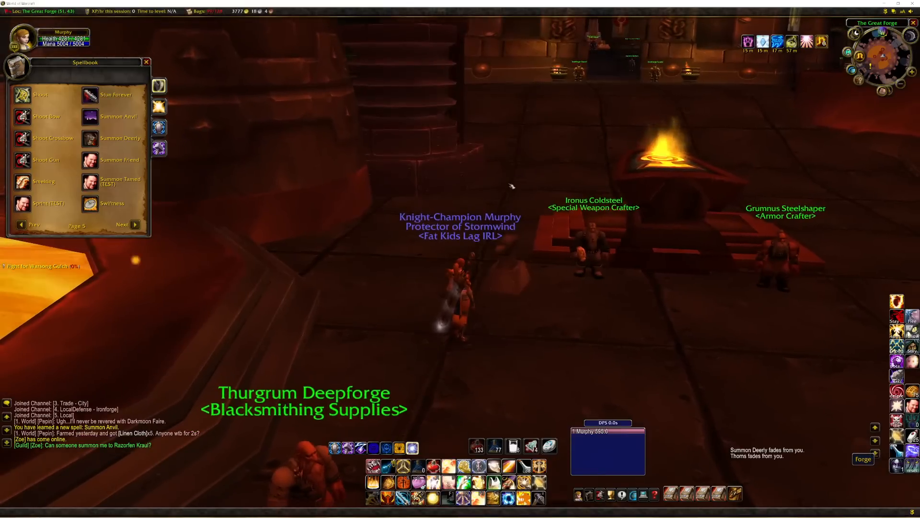
{"action": "left_click_drag", "start_coordinate": [516, 284], "coordinate": [455, 275]}
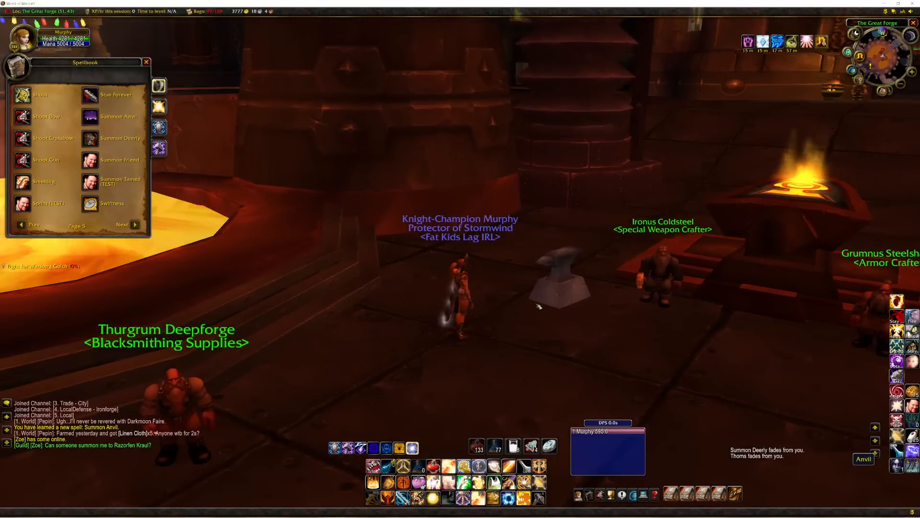
{"action": "scroll", "coordinate": [541, 303], "scroll_direction": "up", "scroll_amount": 1}
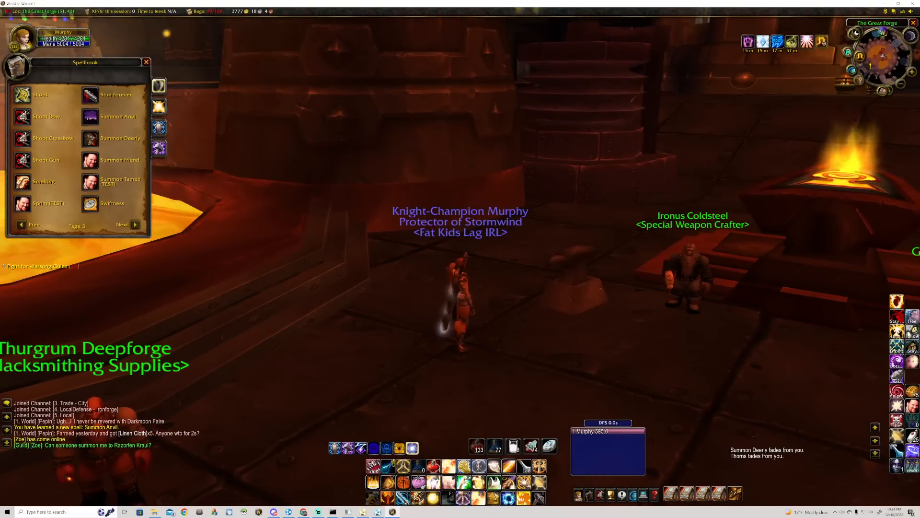
Open a new HeidiSQL session with the saved connection and show the data of the spell_template table in classicmangos.
{"action": "left_click", "coordinate": [330, 511]}
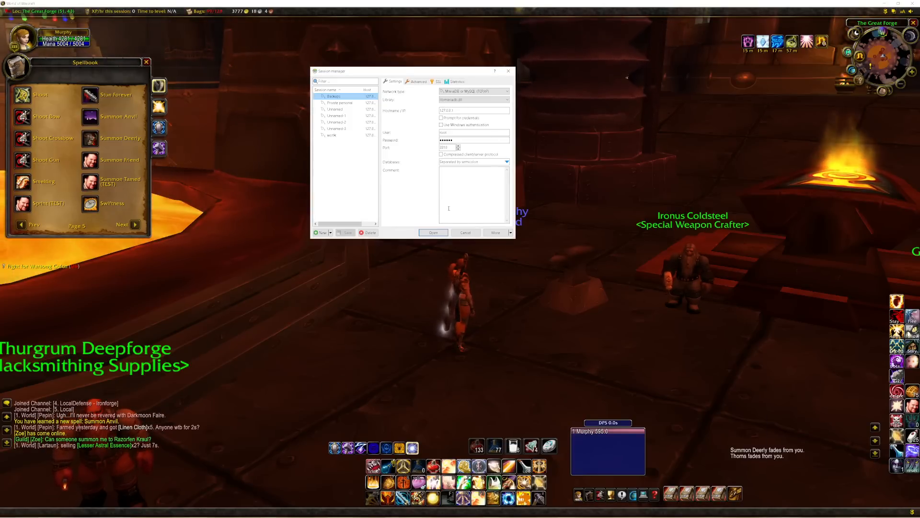
{"action": "left_click", "coordinate": [434, 232]}
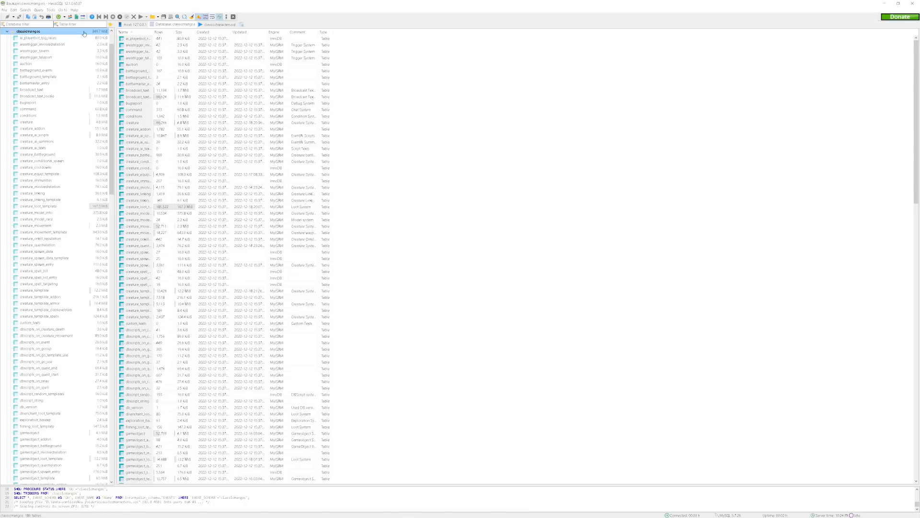
{"action": "scroll", "coordinate": [49, 302], "scroll_direction": "down", "scroll_amount": 18}
{"action": "scroll", "coordinate": [49, 302], "scroll_direction": "down", "scroll_amount": 20}
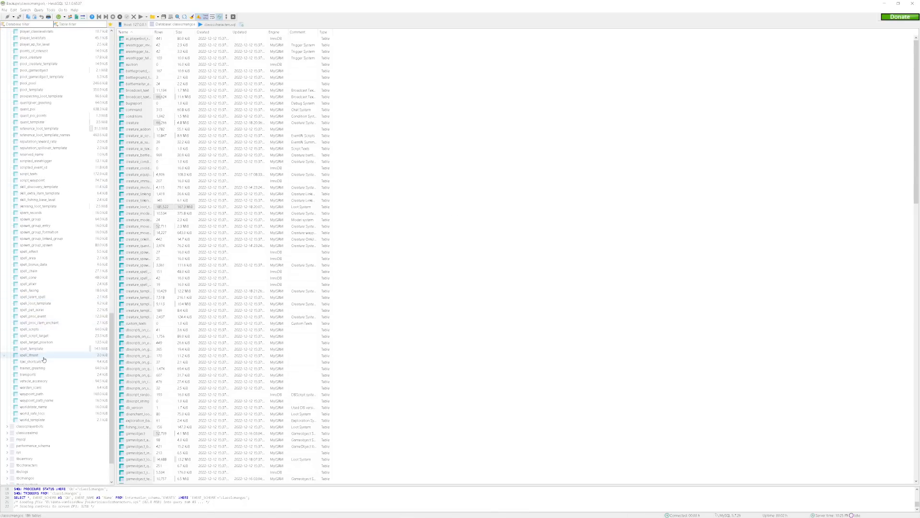
{"action": "left_click", "coordinate": [41, 350]}
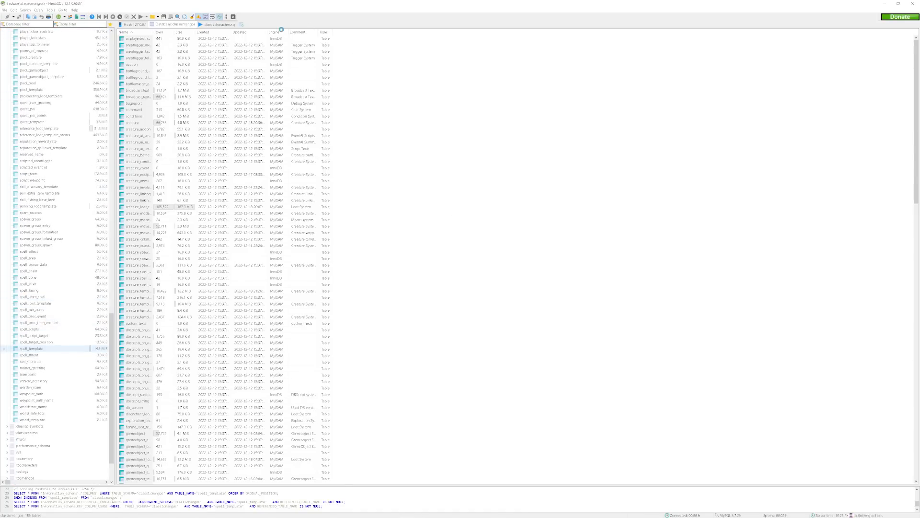
{"action": "left_click", "coordinate": [250, 25]}
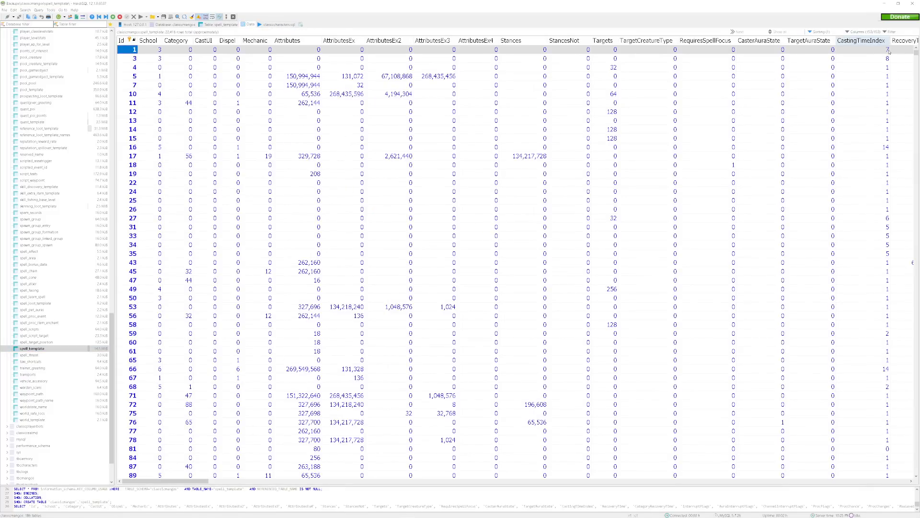
Set ChannelInterruptFlags to 0 in the spell_template row with Id 38601.
{"action": "left_click_drag", "start_coordinate": [915, 53], "coordinate": [897, 360]}
{"action": "left_click_drag", "start_coordinate": [177, 480], "coordinate": [244, 486]}
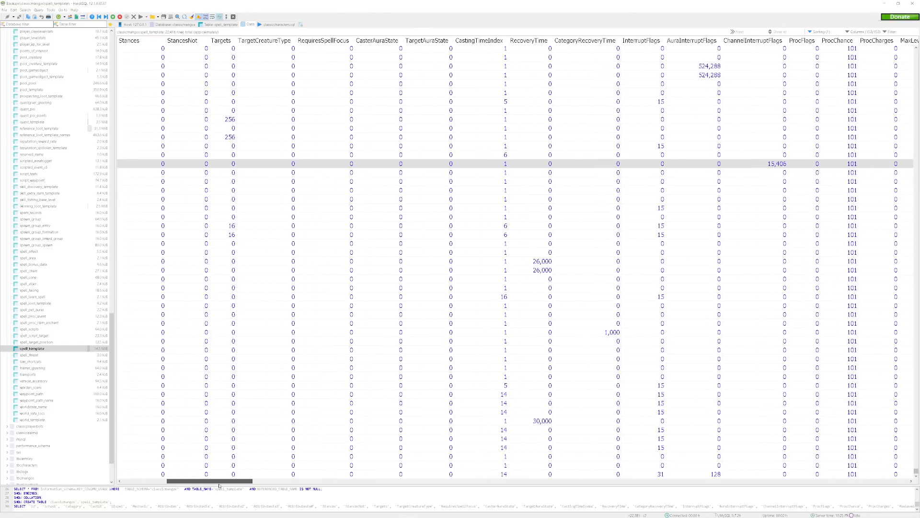
{"action": "double_click", "coordinate": [533, 164]}
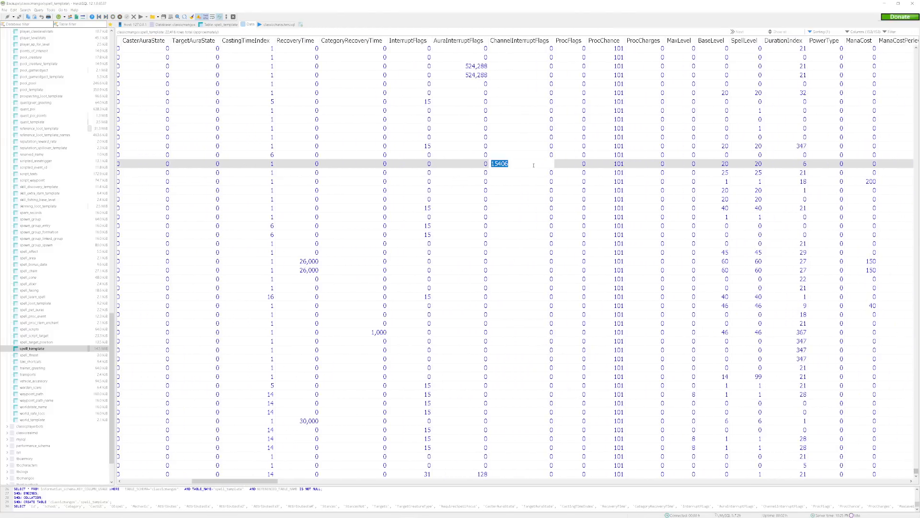
{"action": "type", "text": "0"}
{"action": "key", "text": "Return"}
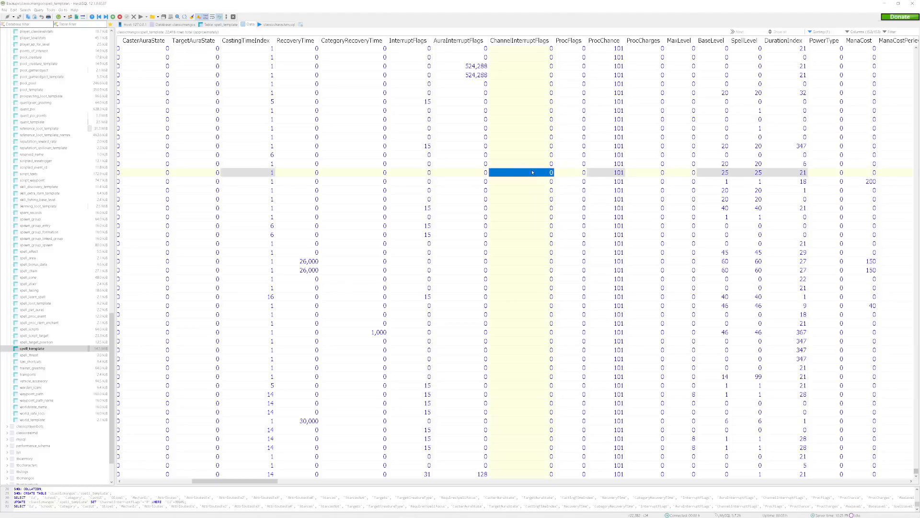
Check the AttributesEx value of the 38601 row without changing it.
{"action": "left_click_drag", "start_coordinate": [267, 481], "coordinate": [210, 475]}
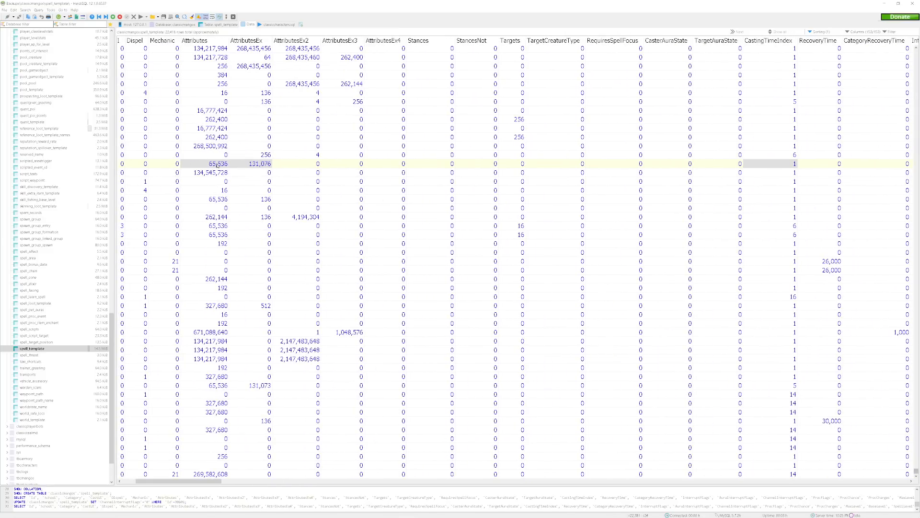
{"action": "double_click", "coordinate": [244, 166]}
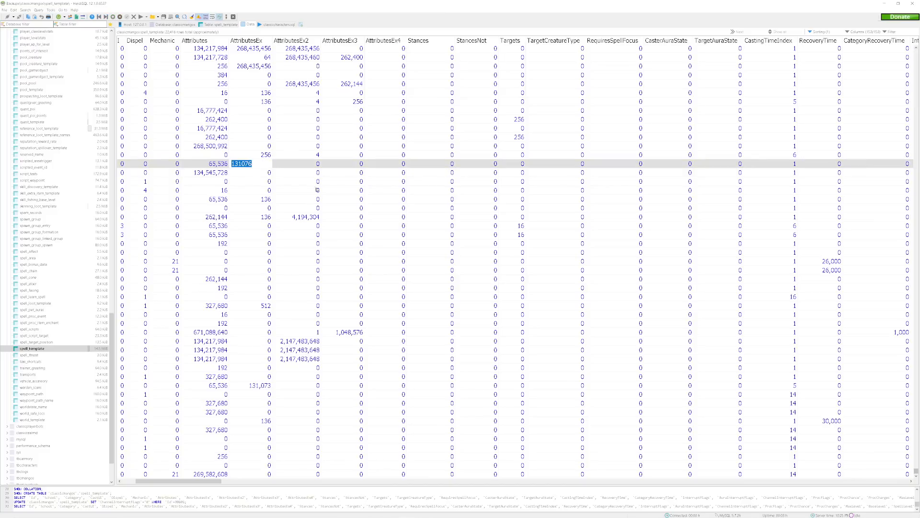
{"action": "left_click", "coordinate": [301, 166]}
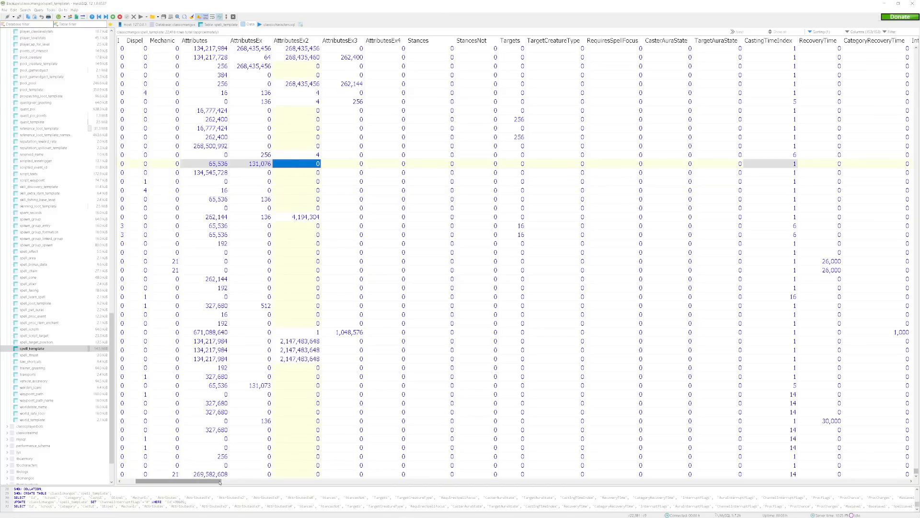
Locate the 38601 row's DurationIndex, then search the cmangos spell_template wiki page in the browser for the DurationIndex section.
{"action": "left_click_drag", "start_coordinate": [219, 482], "coordinate": [321, 483]}
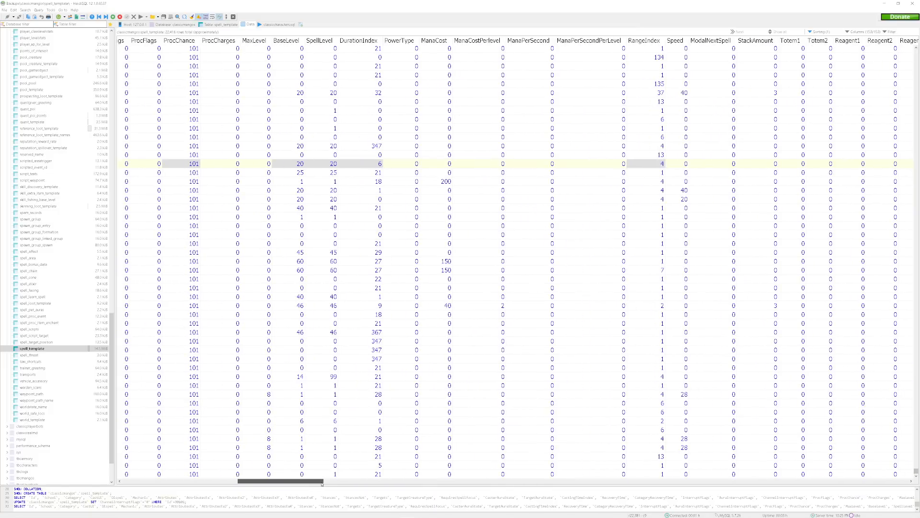
{"action": "left_click_drag", "start_coordinate": [322, 483], "coordinate": [297, 484]}
{"action": "left_click", "coordinate": [583, 163]}
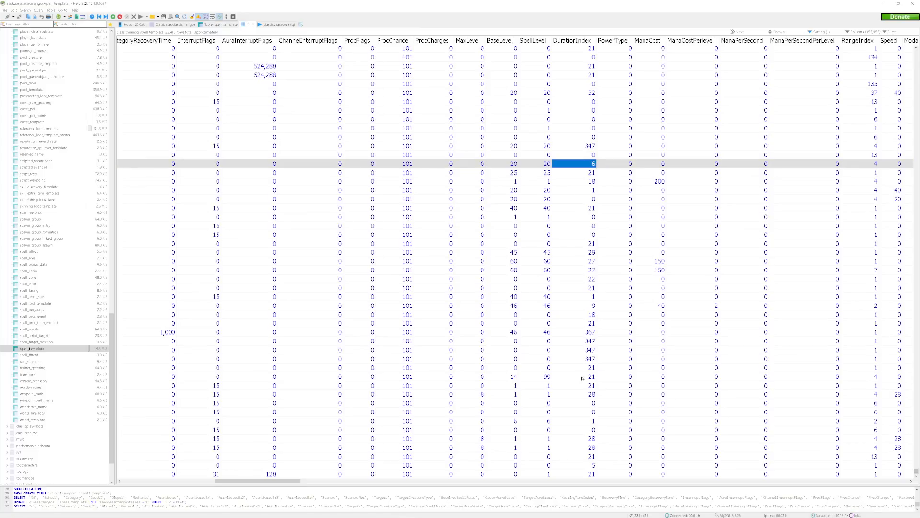
{"action": "mouse_move", "coordinate": [398, 517]}
{"action": "key", "text": "alt+Tab"}
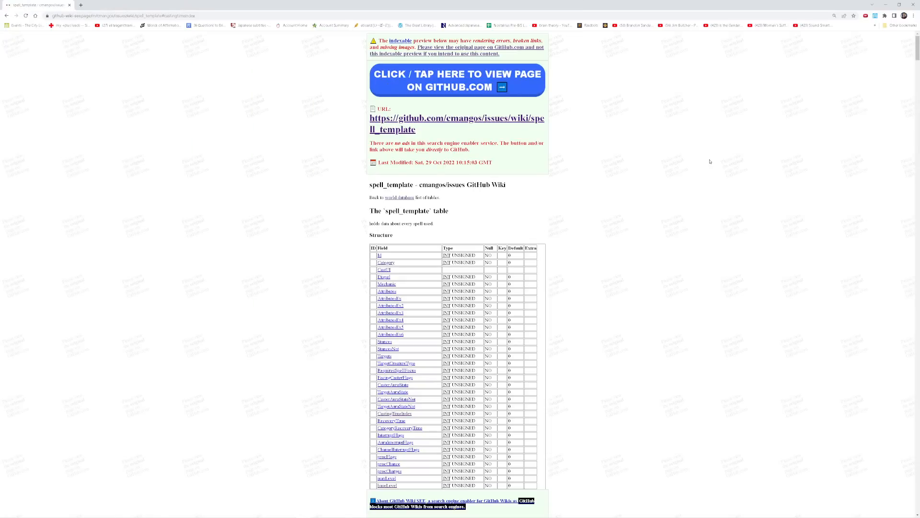
{"action": "key", "text": "ctrl+f"}
{"action": "type", "text": "duration"}
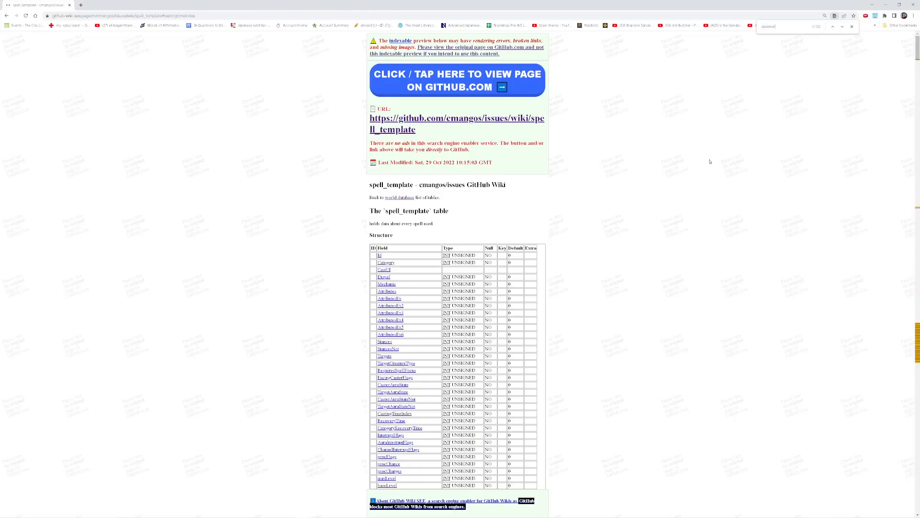
{"action": "left_click", "coordinate": [842, 27]}
{"action": "left_click", "coordinate": [842, 28]}
{"action": "left_click", "coordinate": [842, 27]}
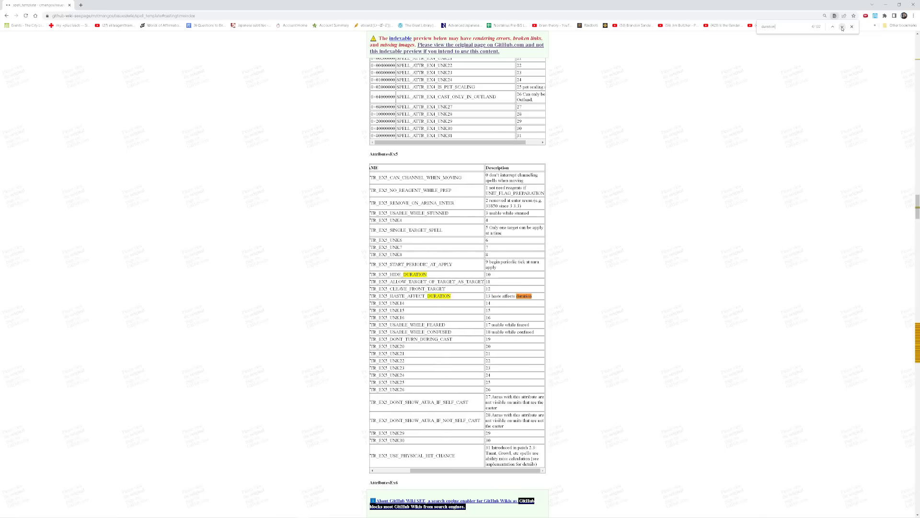
{"action": "left_click", "coordinate": [842, 28]}
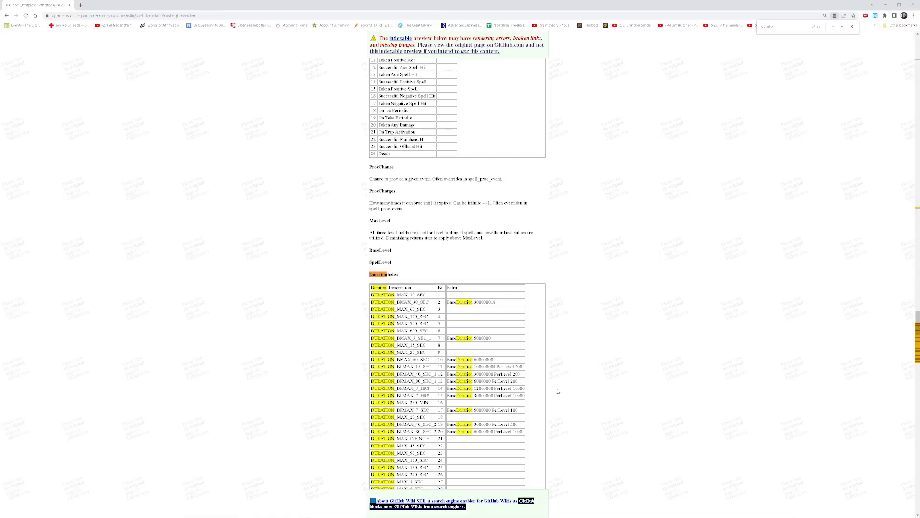
Copy the index 41 for DURATION_MAX_6_MIN from the wiki's DurationIndex table.
{"action": "scroll", "coordinate": [615, 410], "scroll_direction": "down", "scroll_amount": 2}
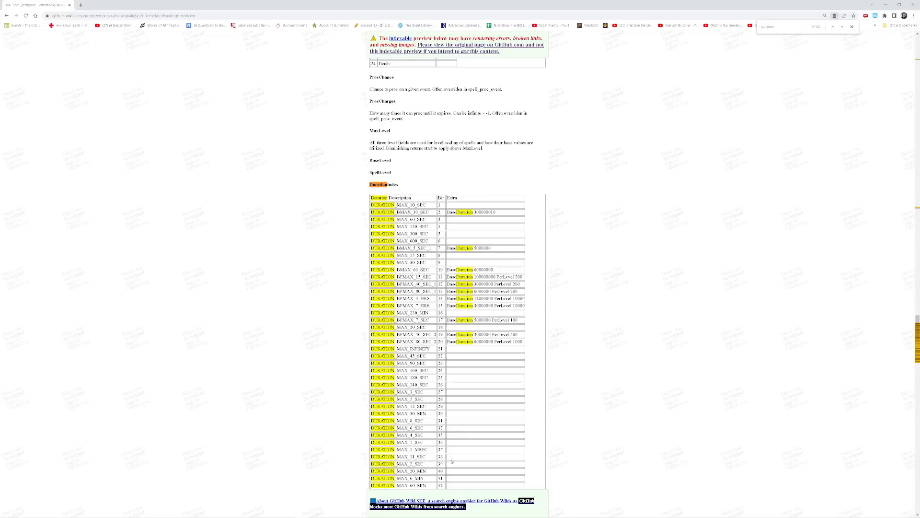
{"action": "scroll", "coordinate": [501, 425], "scroll_direction": "down", "scroll_amount": 2}
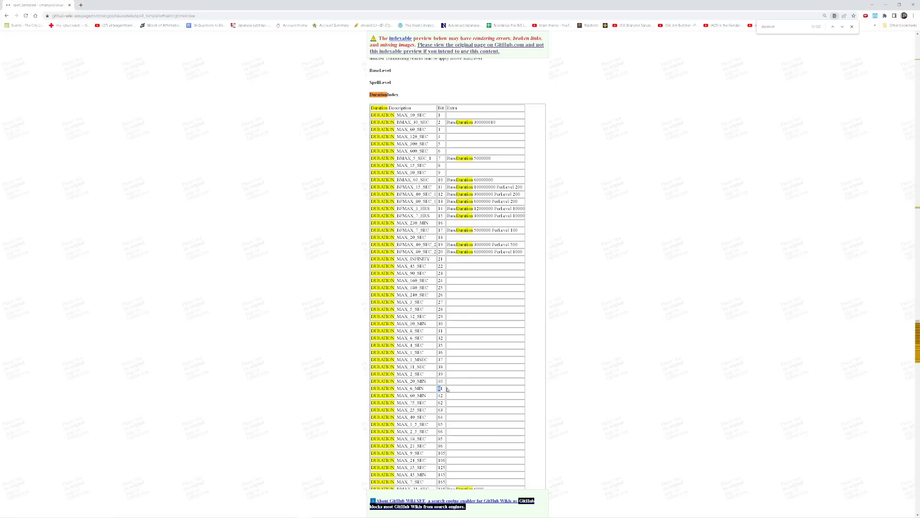
{"action": "right_click", "coordinate": [440, 387]}
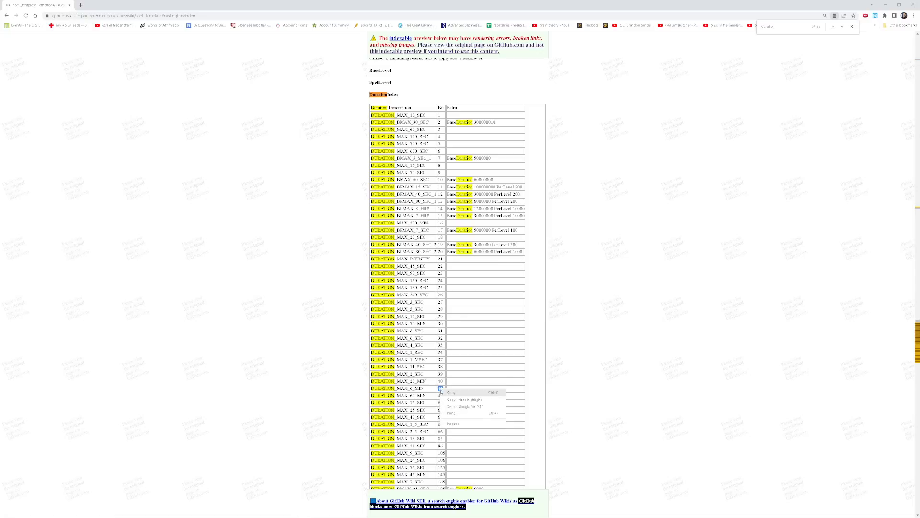
{"action": "left_click", "coordinate": [442, 393]}
Back in HeidiSQL, set DurationIndex of the 38601 row to the copied value 41.
{"action": "mouse_move", "coordinate": [442, 517]}
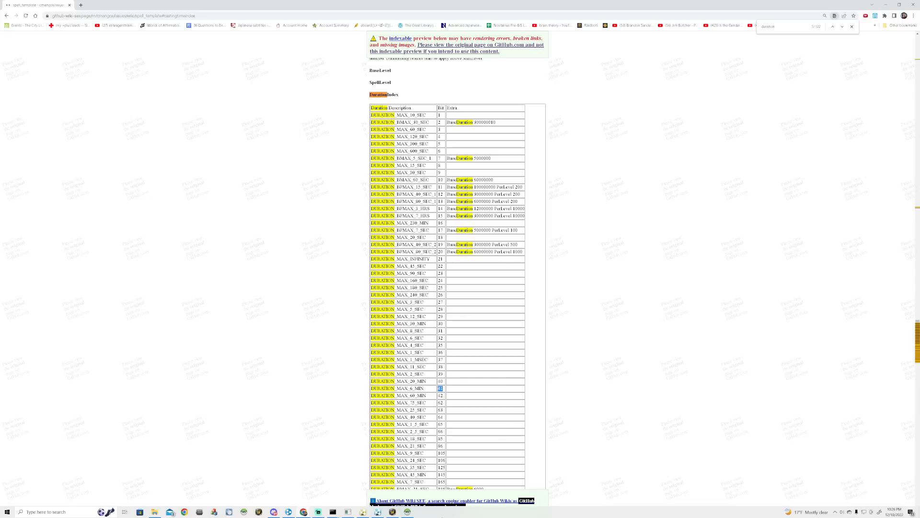
{"action": "left_click", "coordinate": [407, 512]}
{"action": "double_click", "coordinate": [589, 167]}
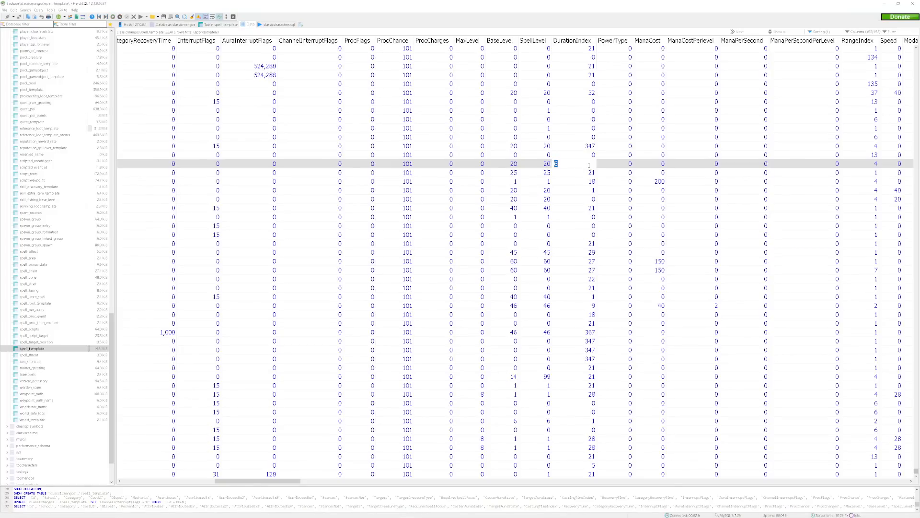
{"action": "type", "text": "41"}
{"action": "key", "text": "Tab"}
Review the CastingTimeIndex and the first columns of the 38601 row in spell_template.
{"action": "left_click_drag", "start_coordinate": [265, 484], "coordinate": [204, 479]}
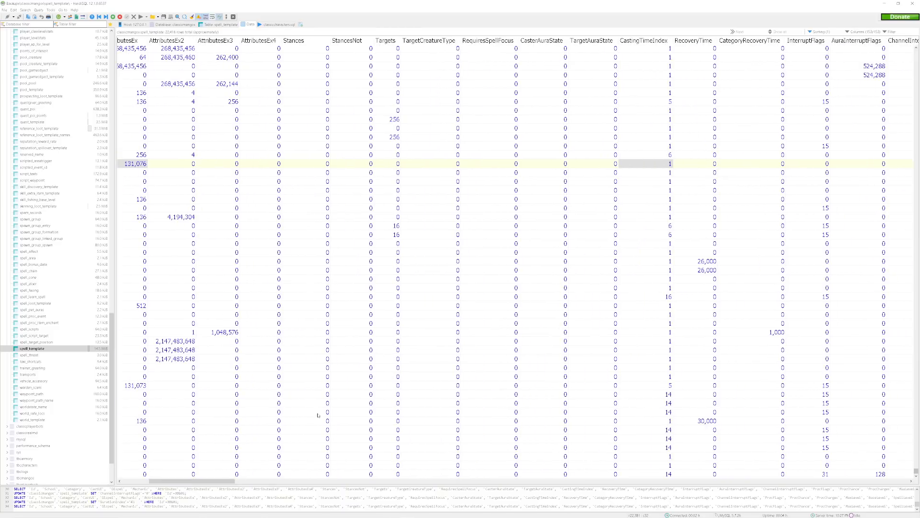
{"action": "left_click", "coordinate": [651, 154]}
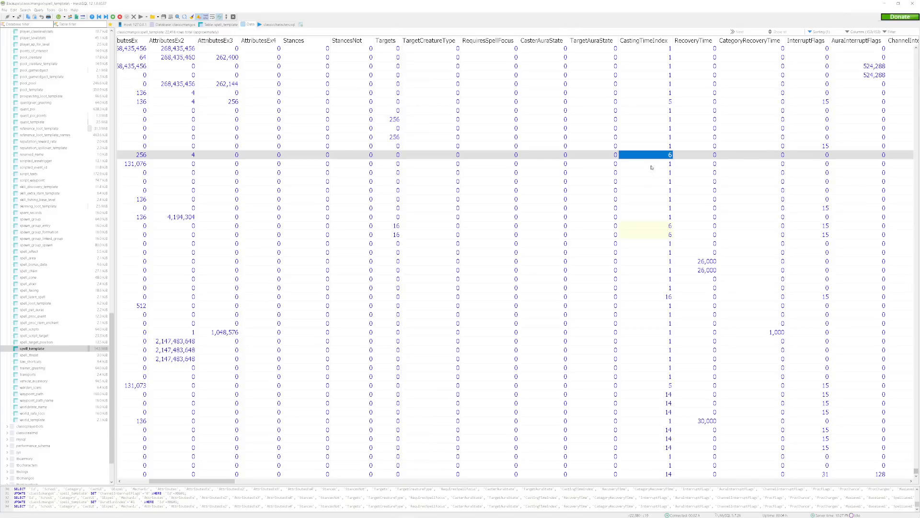
{"action": "left_click", "coordinate": [651, 167]}
{"action": "key", "text": "Home"}
{"action": "left_click", "coordinate": [235, 166]}
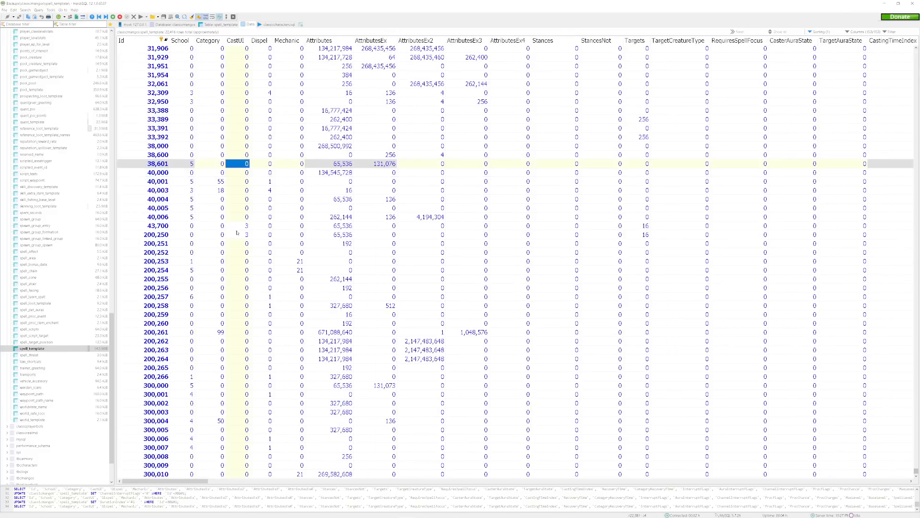
Minimize HeidiSQL, switch to MyDbcEditor, open Spell.dbc from the dbc folder and go to its last records.
{"action": "left_click", "coordinate": [885, 3]}
{"action": "mouse_move", "coordinate": [288, 517]}
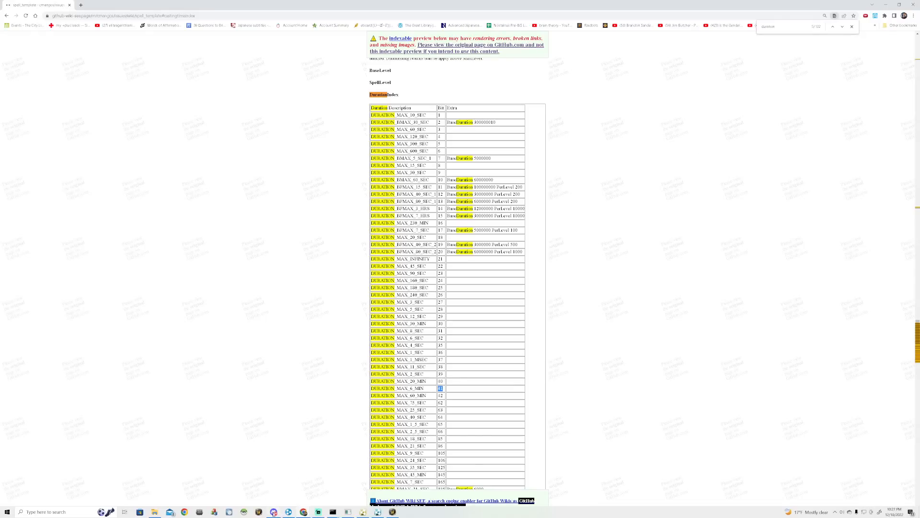
{"action": "left_click", "coordinate": [198, 512]}
{"action": "left_click", "coordinate": [131, 119]}
{"action": "left_click", "coordinate": [140, 125]}
{"action": "scroll", "coordinate": [552, 288], "scroll_direction": "down", "scroll_amount": 20}
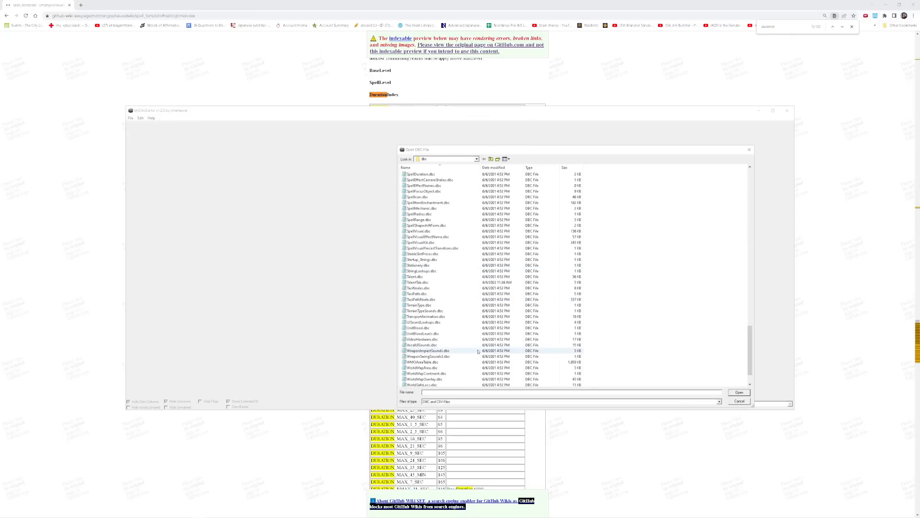
{"action": "scroll", "coordinate": [436, 210], "scroll_direction": "up", "scroll_amount": 3}
{"action": "double_click", "coordinate": [414, 191]}
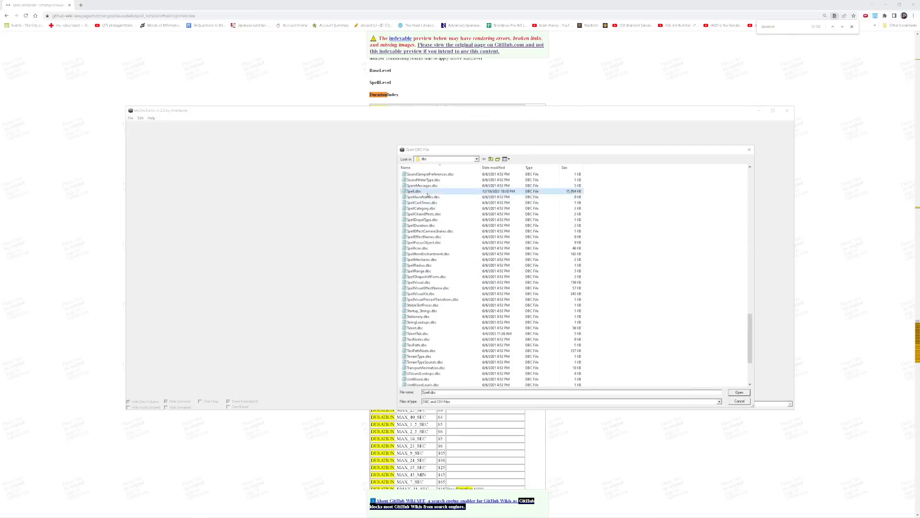
{"action": "left_click_drag", "start_coordinate": [791, 132], "coordinate": [779, 389]}
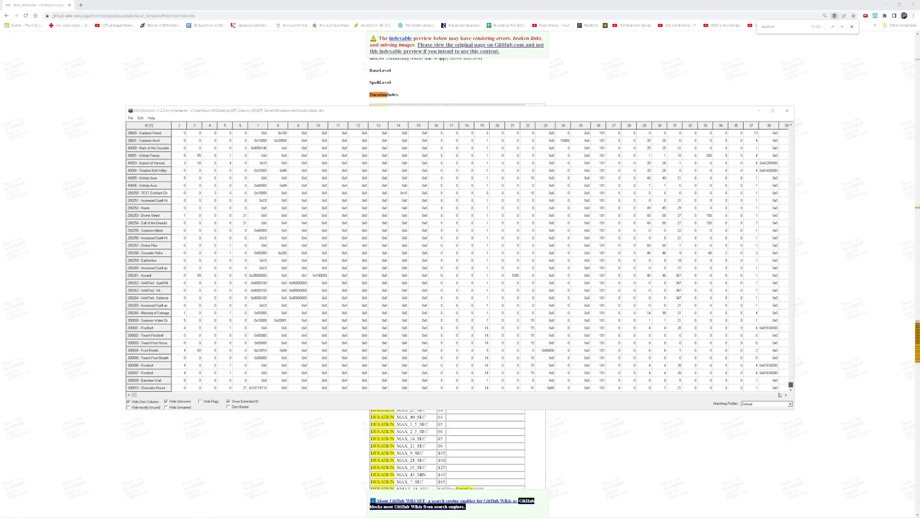
Locate the 38601 Summon Anvil record in Spell.dbc and examine its range, casting time and attribute columns.
{"action": "left_click", "coordinate": [317, 252]}
{"action": "key", "text": "Up"}
{"action": "key", "text": "Up"}
{"action": "key", "text": "Up"}
{"action": "key", "text": "Up"}
{"action": "key", "text": "Up"}
{"action": "key", "text": "Up"}
{"action": "key", "text": "Up"}
{"action": "key", "text": "Up"}
{"action": "key", "text": "Up"}
{"action": "key", "text": "Up"}
{"action": "key", "text": "Up"}
{"action": "key", "text": "Up"}
{"action": "key", "text": "Up"}
{"action": "key", "text": "Up"}
{"action": "key", "text": "Up"}
{"action": "key", "text": "Up"}
{"action": "key", "text": "Down"}
{"action": "left_click", "coordinate": [756, 141]}
{"action": "left_click", "coordinate": [485, 141]}
{"action": "left_click", "coordinate": [484, 142]}
{"action": "left_click", "coordinate": [280, 143]}
{"action": "left_click", "coordinate": [259, 141]}
{"action": "left_click", "coordinate": [280, 141]}
{"action": "left_click", "coordinate": [280, 141]}
Switch to the browser and search the spell_template wiki page for "channel".
{"action": "key", "text": "alt+Tab"}
{"action": "double_click", "coordinate": [778, 29]}
{"action": "type", "text": "channel"}
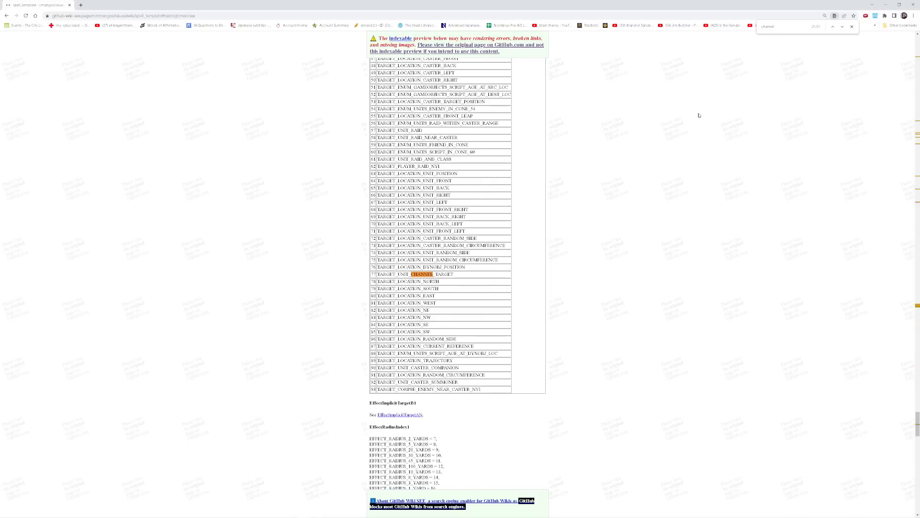
Go back through the "channel" matches on the wiki page to those in the AttributesEx table.
{"action": "scroll", "coordinate": [697, 112], "scroll_direction": "up", "scroll_amount": 9}
{"action": "left_click", "coordinate": [832, 27]}
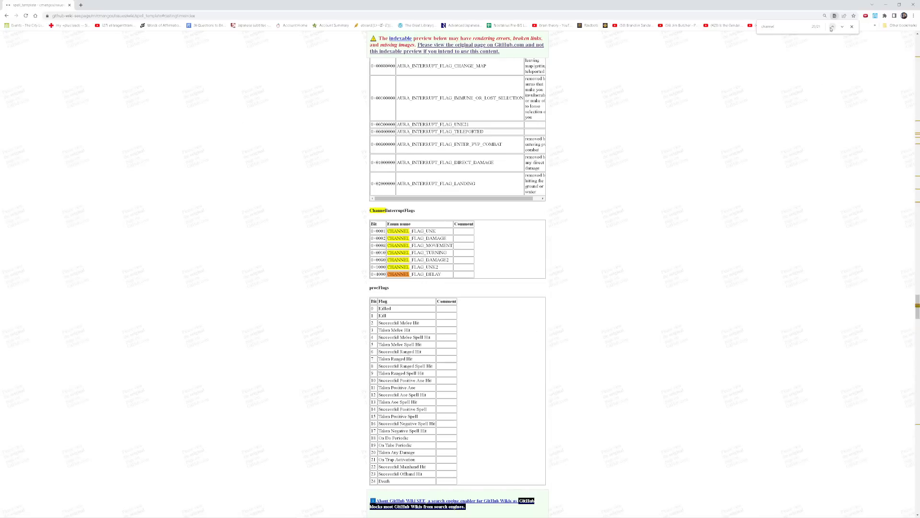
{"action": "left_click", "coordinate": [832, 27]}
{"action": "left_click", "coordinate": [832, 27]}
{"action": "left_click", "coordinate": [831, 27]}
{"action": "left_click", "coordinate": [832, 27]}
{"action": "left_click", "coordinate": [832, 27]}
{"action": "left_click", "coordinate": [832, 27]}
{"action": "left_click", "coordinate": [832, 27]}
{"action": "left_click", "coordinate": [832, 26]}
{"action": "left_click", "coordinate": [832, 27]}
{"action": "left_click", "coordinate": [832, 27]}
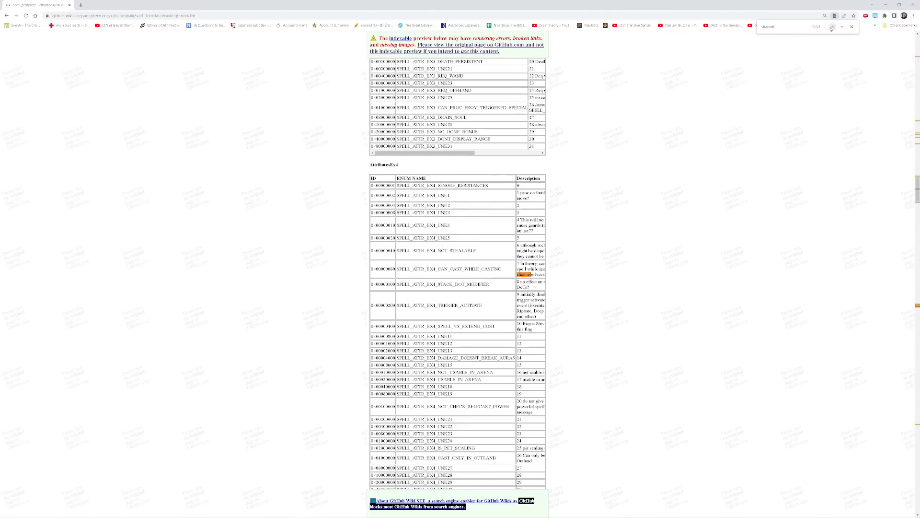
{"action": "left_click", "coordinate": [832, 27]}
{"action": "left_click", "coordinate": [831, 27]}
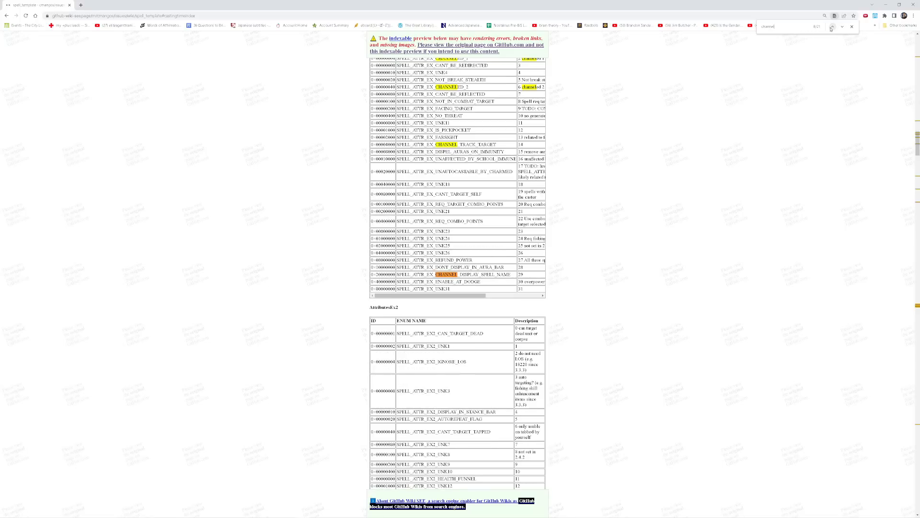
{"action": "left_click", "coordinate": [832, 27]}
Examine the SPELL_ATTR_EX_CHANNELED_1 and SPELL_ATTR_EX_CHANNELED_2 entries in the AttributesEx table and the Attributes table above it.
{"action": "scroll", "coordinate": [561, 155], "scroll_direction": "up", "scroll_amount": 2}
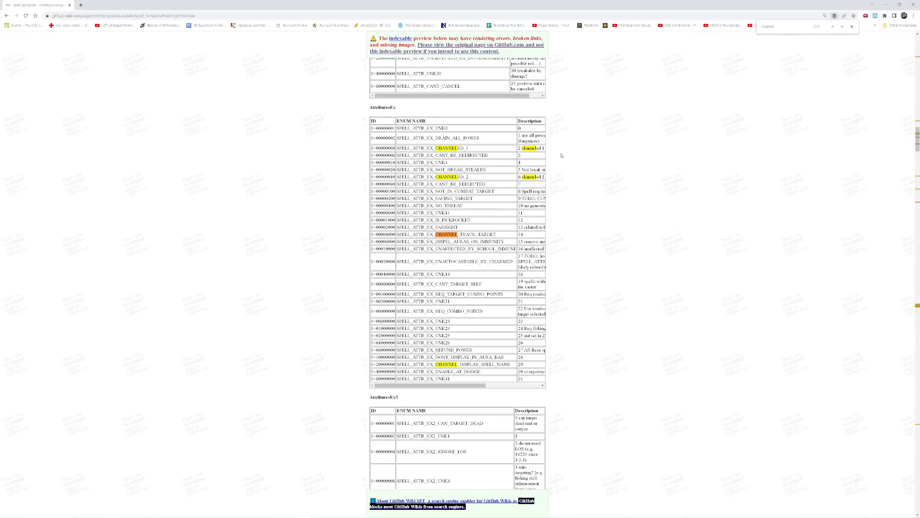
{"action": "left_click_drag", "start_coordinate": [415, 176], "coordinate": [468, 177]}
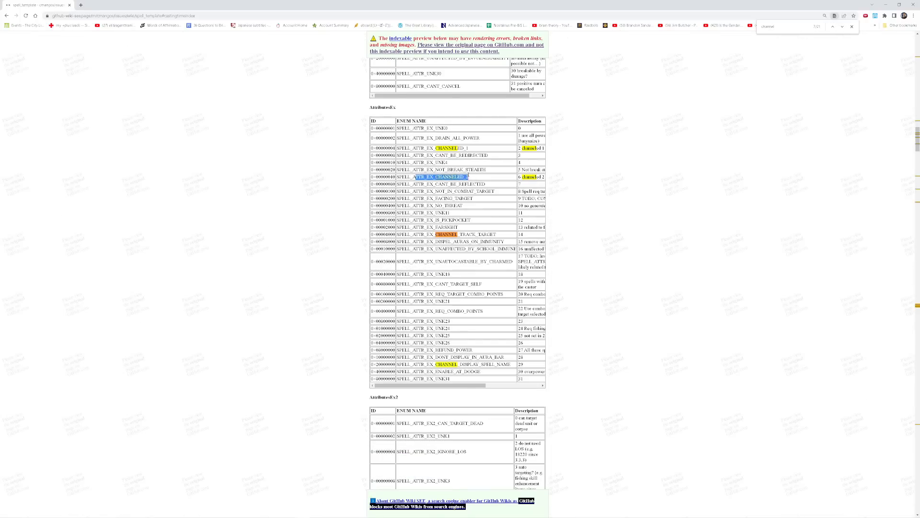
{"action": "double_click", "coordinate": [484, 150]}
{"action": "scroll", "coordinate": [485, 226], "scroll_direction": "up", "scroll_amount": 6}
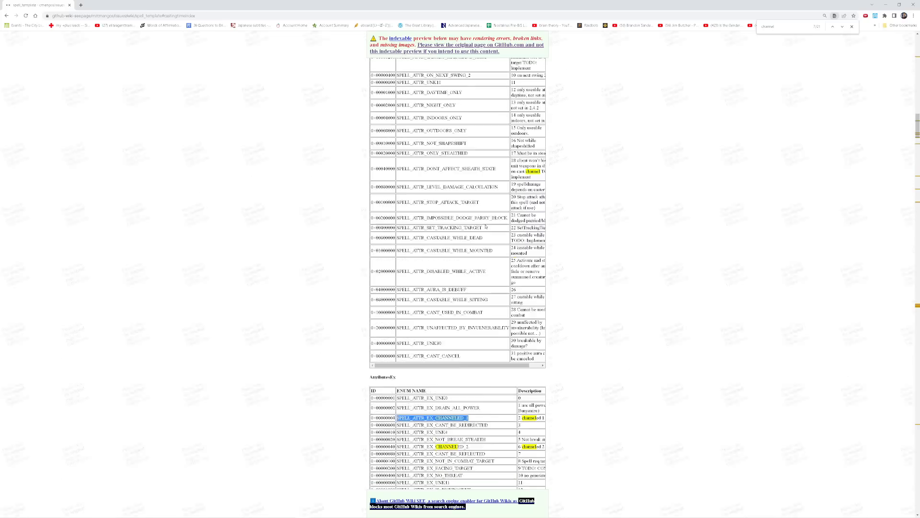
{"action": "scroll", "coordinate": [485, 226], "scroll_direction": "up", "scroll_amount": 6}
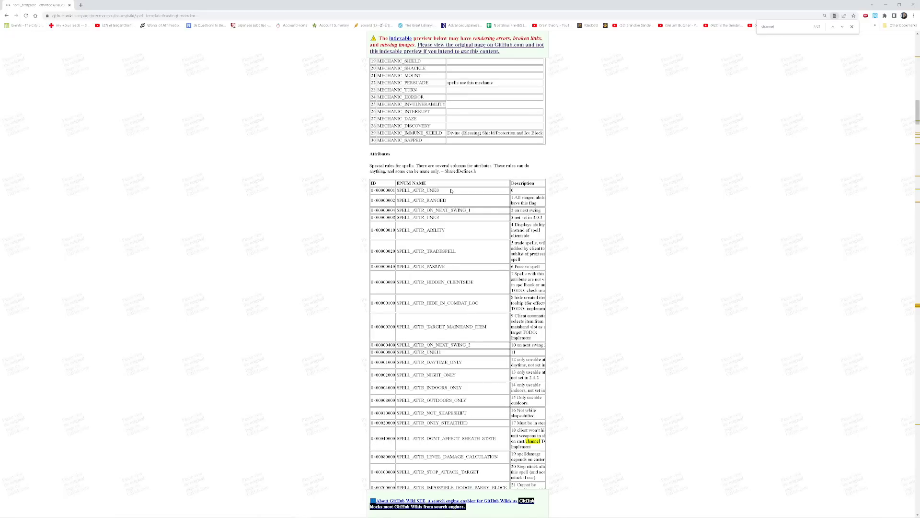
Switch to MyDbcEditor and set column 8 of the 38601 Summon Anvil record in Spell.dbc to 0x0.
{"action": "mouse_move", "coordinate": [410, 507]}
{"action": "left_click", "coordinate": [200, 511]}
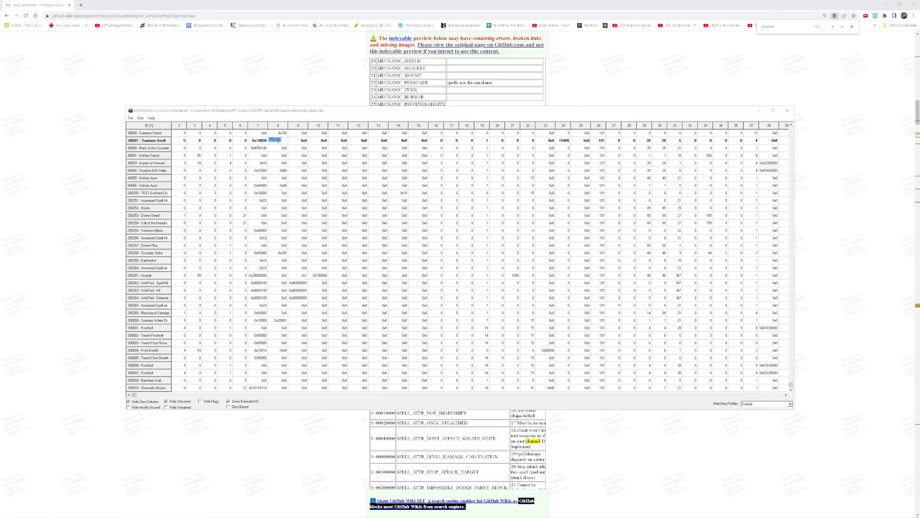
{"action": "left_click", "coordinate": [284, 149]}
{"action": "left_click", "coordinate": [281, 141]}
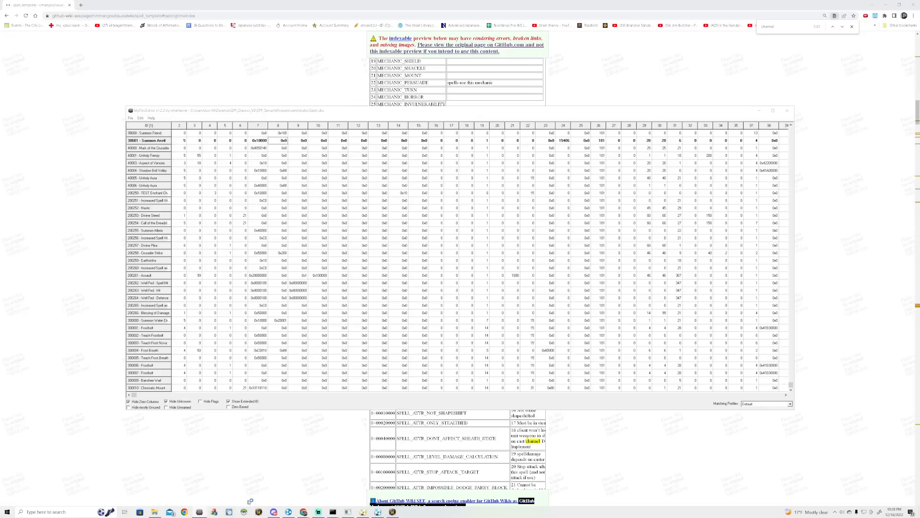
Launch HeidiSQL and connect with the preselected saved session.
{"action": "left_click", "coordinate": [244, 511]}
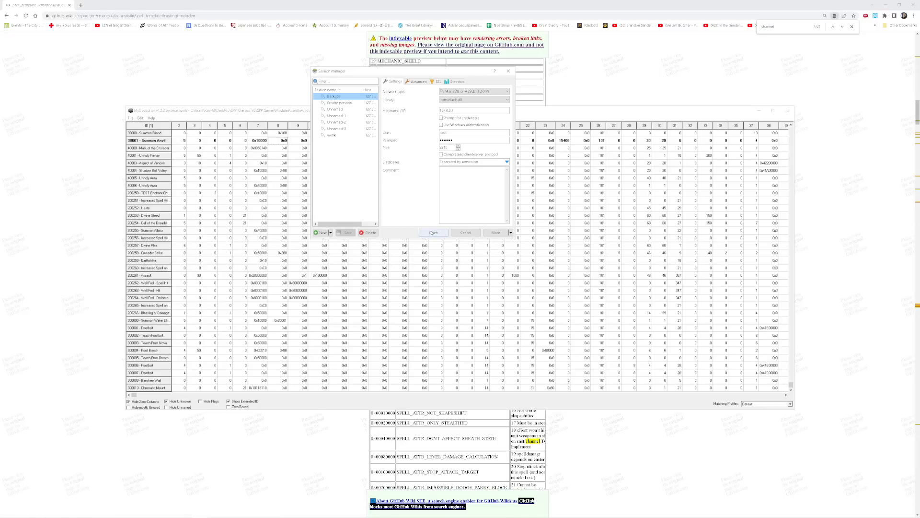
{"action": "left_click", "coordinate": [432, 232]}
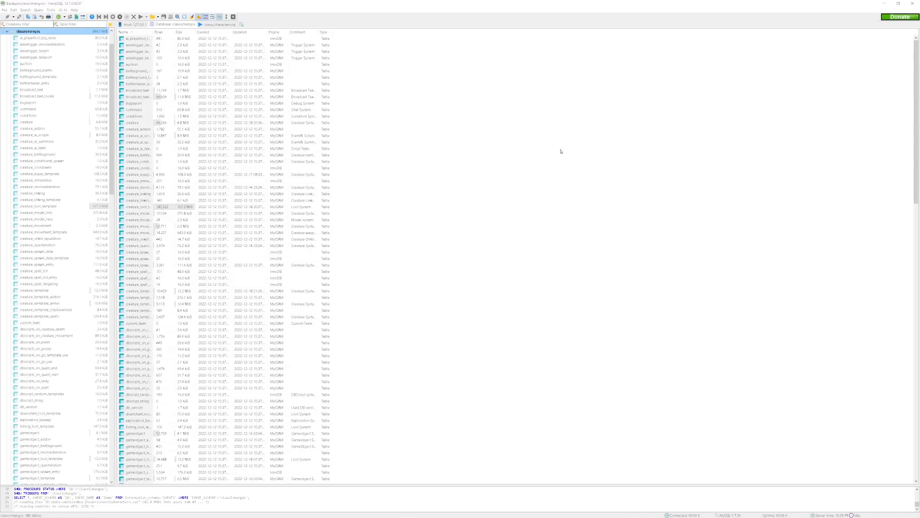
Minimize HeidiSQL and set column 24 of the 38601 Summon Anvil record in MyDbcEditor to 0.
{"action": "left_click", "coordinate": [890, 4]}
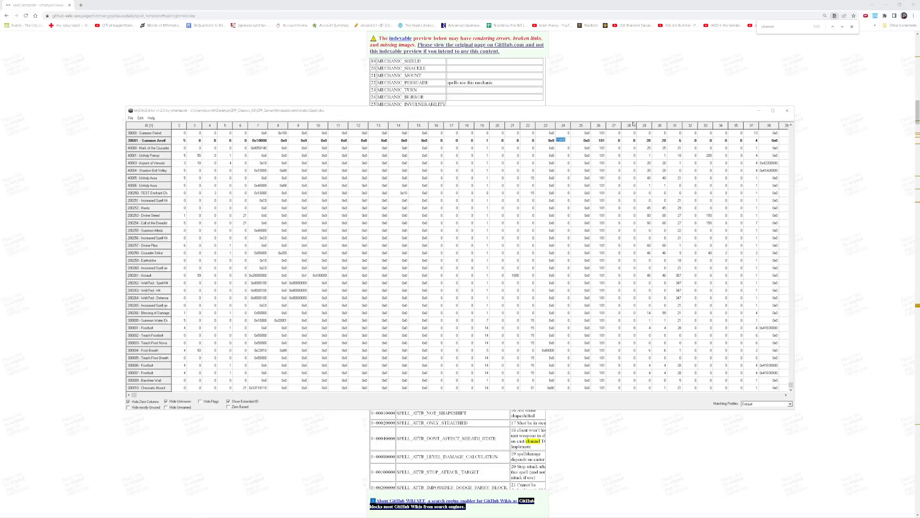
{"action": "left_click", "coordinate": [584, 163]}
{"action": "left_click", "coordinate": [569, 140]}
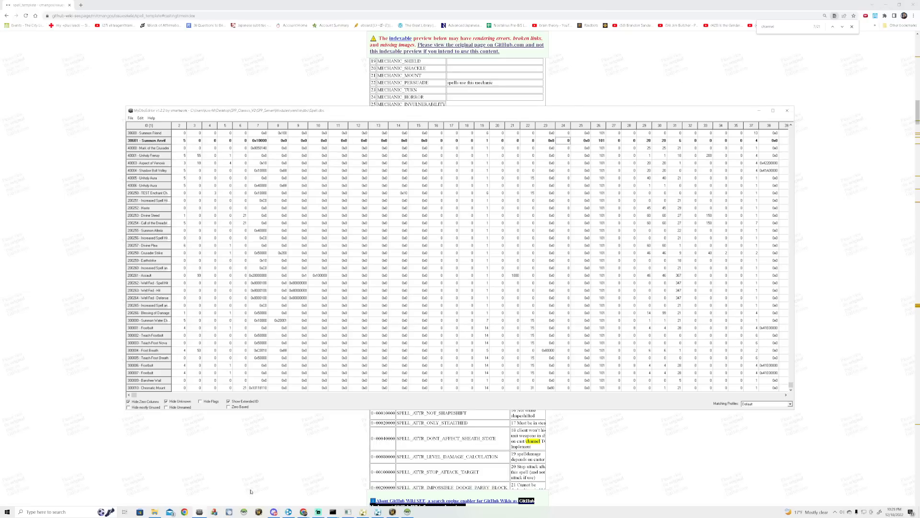
Return to HeidiSQL, open the spell_template data, widen the Id column and find the 38601 row near the end.
{"action": "left_click", "coordinate": [401, 510]}
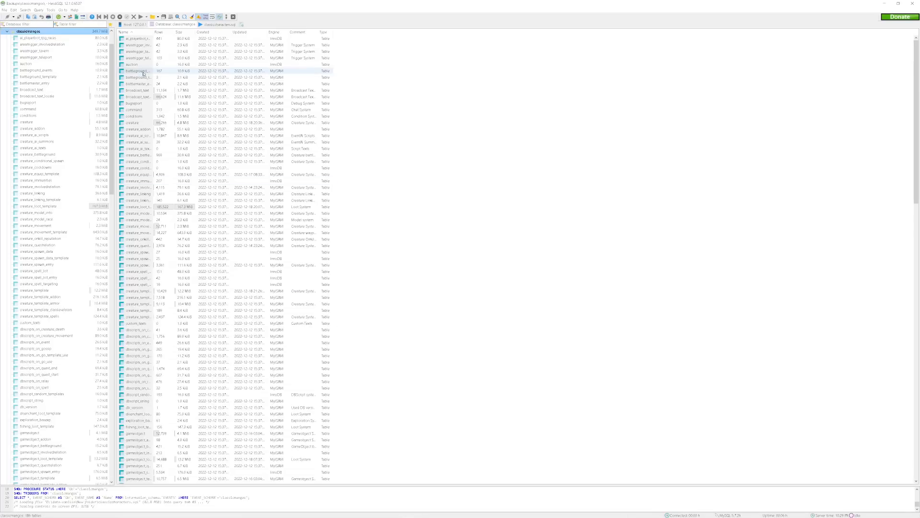
{"action": "scroll", "coordinate": [35, 322], "scroll_direction": "down", "scroll_amount": 18}
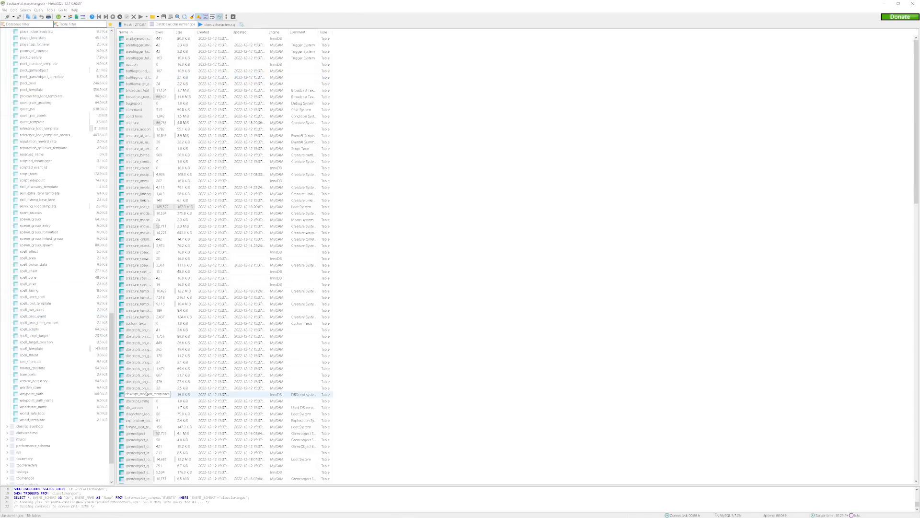
{"action": "left_click", "coordinate": [61, 348]}
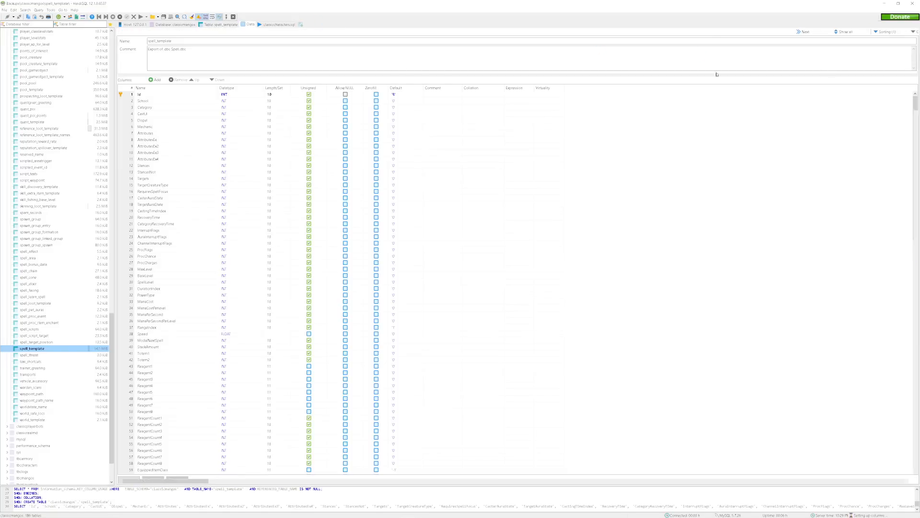
{"action": "left_click_drag", "start_coordinate": [916, 54], "coordinate": [916, 212]}
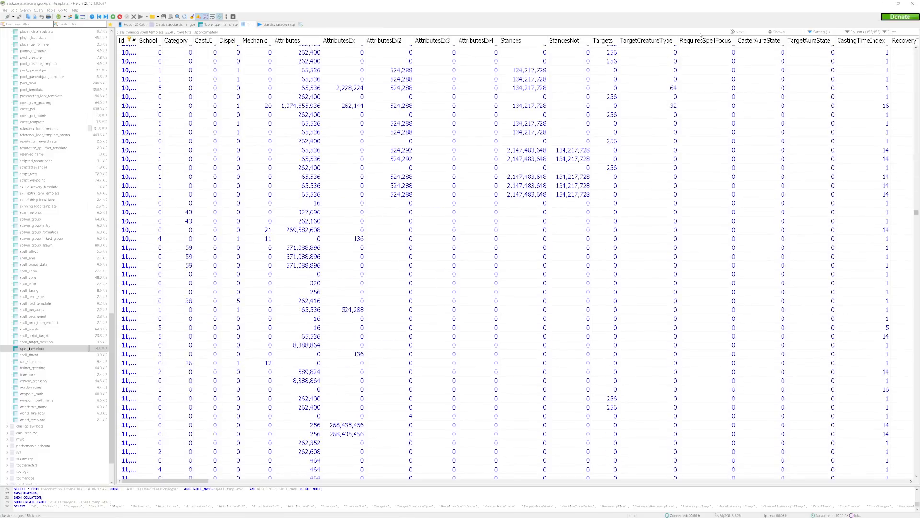
{"action": "double_click", "coordinate": [139, 40]}
{"action": "left_click_drag", "start_coordinate": [916, 215], "coordinate": [900, 483]}
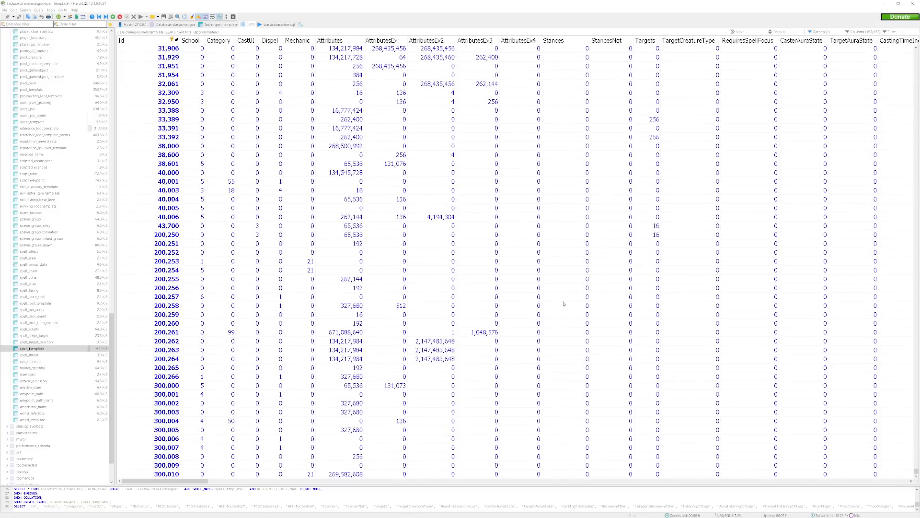
{"action": "left_click", "coordinate": [353, 191]}
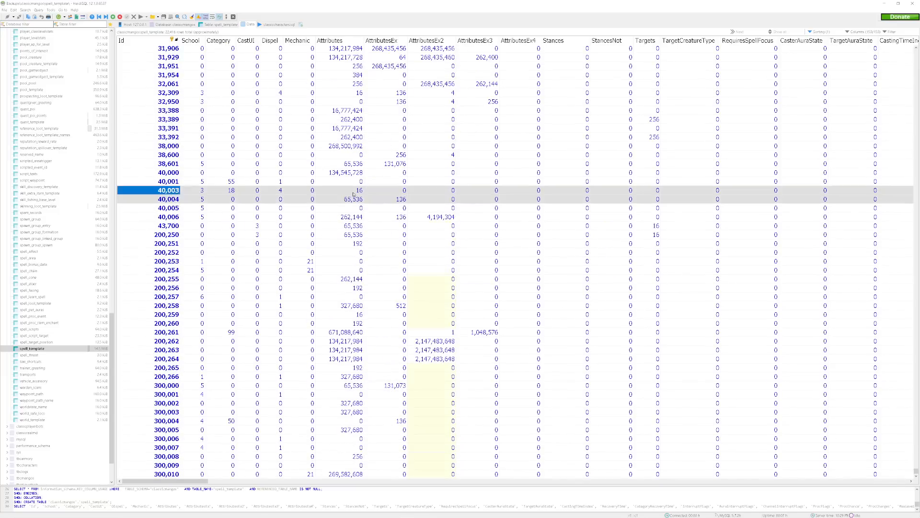
{"action": "left_click", "coordinate": [181, 165]}
Set AttributesEx of the 38601 row in spell_template to 0.
{"action": "left_click_drag", "start_coordinate": [183, 484], "coordinate": [194, 482]}
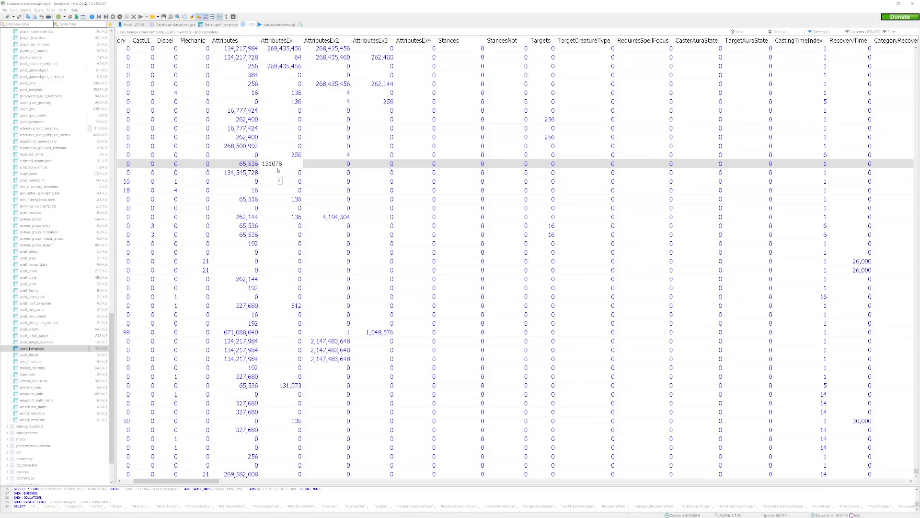
{"action": "left_click", "coordinate": [280, 173]}
{"action": "left_click", "coordinate": [280, 165]}
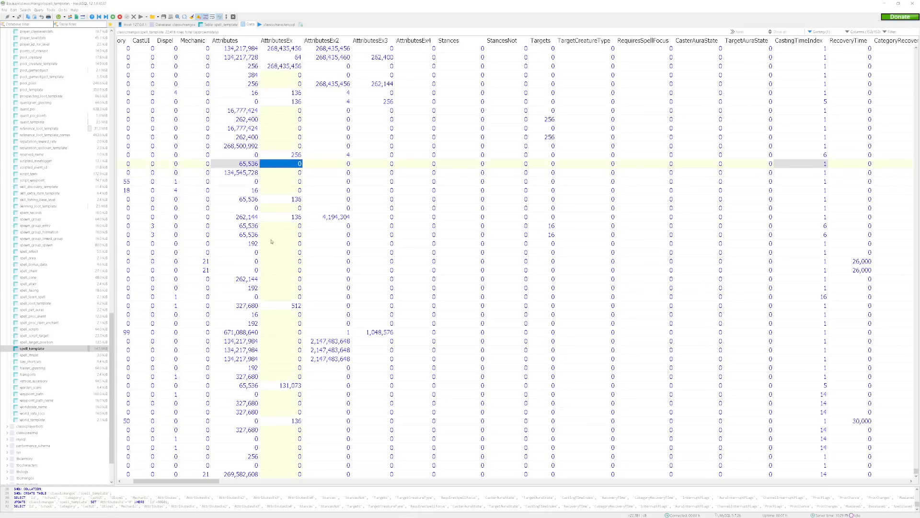
Check the interrupt flag, duration and attribute columns of the 38601 row in spell_template.
{"action": "left_click_drag", "start_coordinate": [202, 480], "coordinate": [289, 494]}
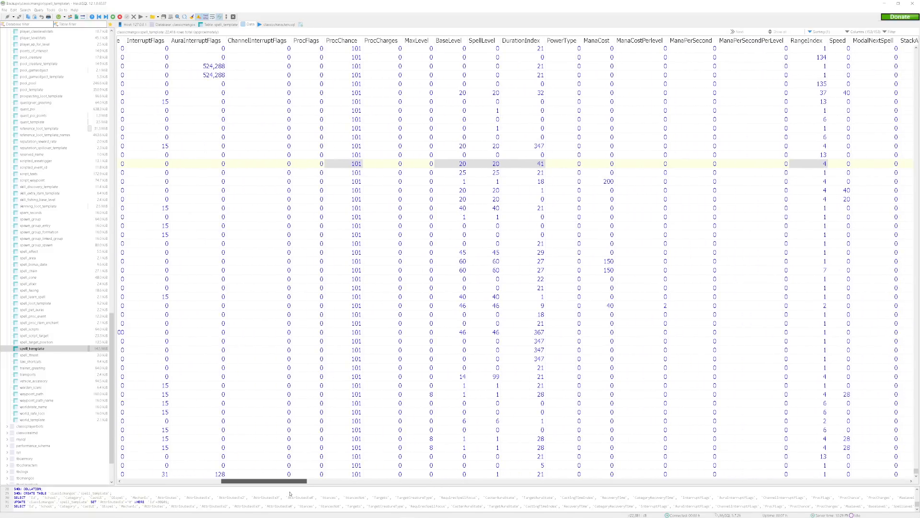
{"action": "left_click_drag", "start_coordinate": [290, 493], "coordinate": [272, 506]}
{"action": "left_click", "coordinate": [471, 171]}
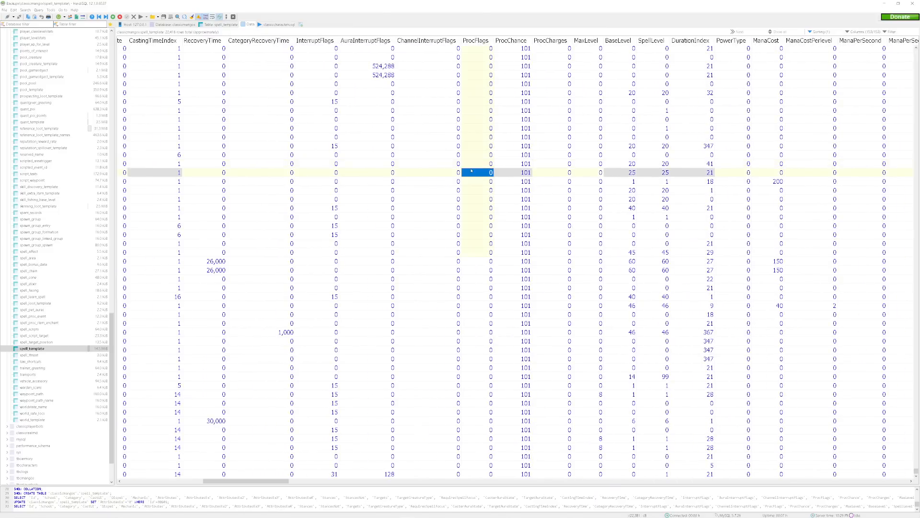
{"action": "left_click_drag", "start_coordinate": [221, 482], "coordinate": [138, 485]}
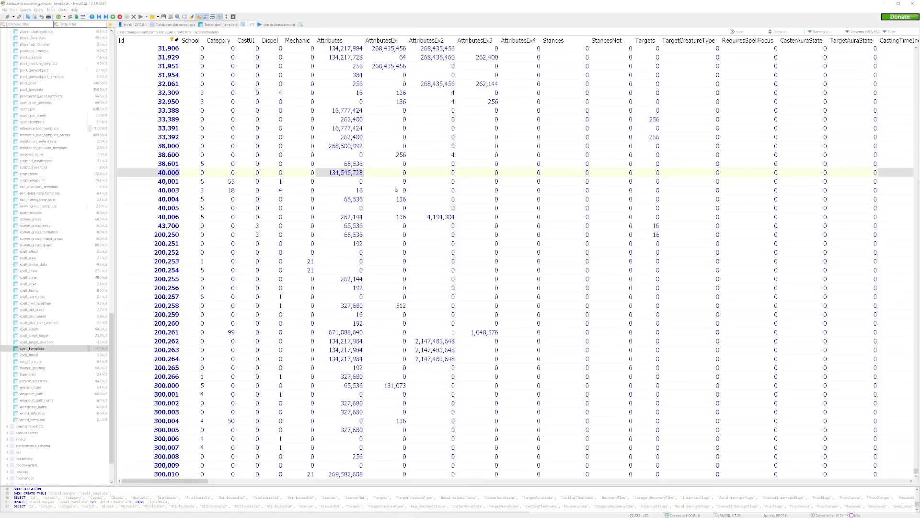
{"action": "left_click", "coordinate": [377, 167]}
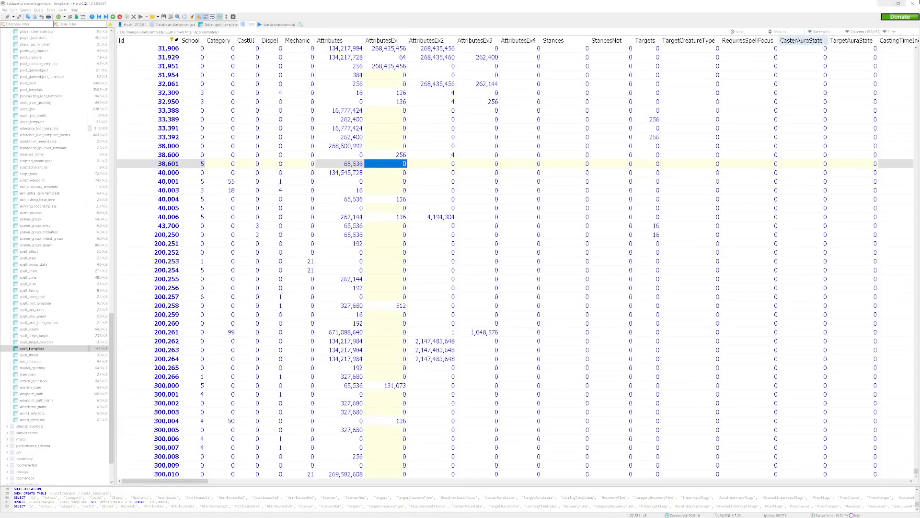
Close HeidiSQL and save the edited Spell.dbc from MyDbcEditor into the dbc folder as a DBC file.
{"action": "left_click", "coordinate": [913, 4]}
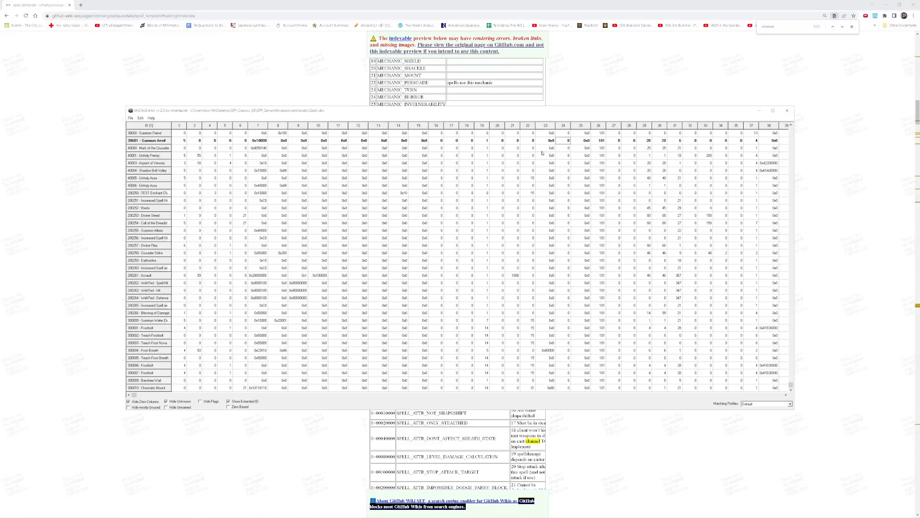
{"action": "left_click", "coordinate": [130, 118]}
{"action": "left_click", "coordinate": [128, 125]}
{"action": "left_click", "coordinate": [130, 119]}
{"action": "left_click", "coordinate": [144, 147]}
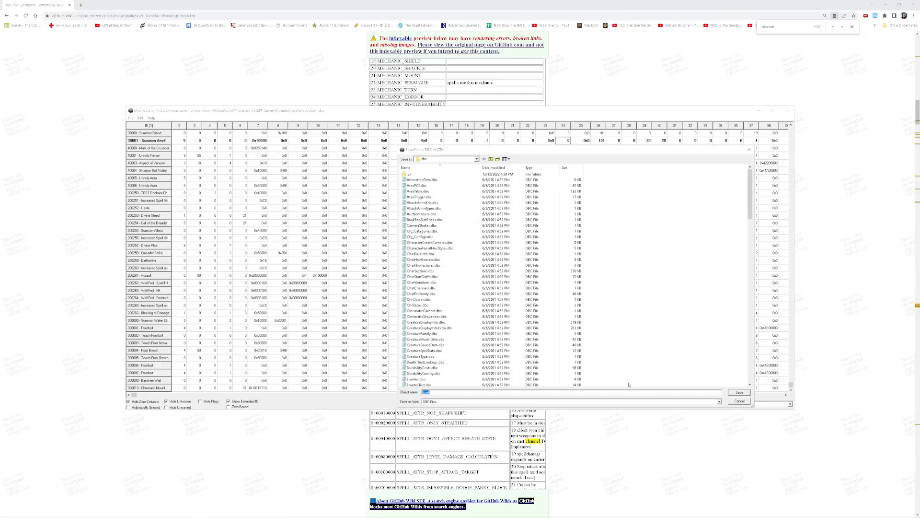
{"action": "left_click", "coordinate": [740, 393]}
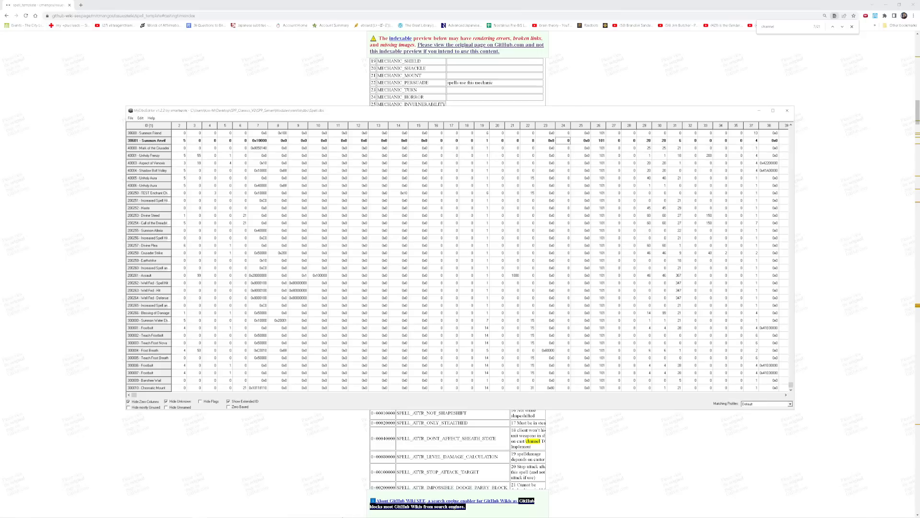
Close the running World of Warcraft client and MyDbcEditor.
{"action": "mouse_move", "coordinate": [338, 513]}
{"action": "left_click", "coordinate": [392, 511]}
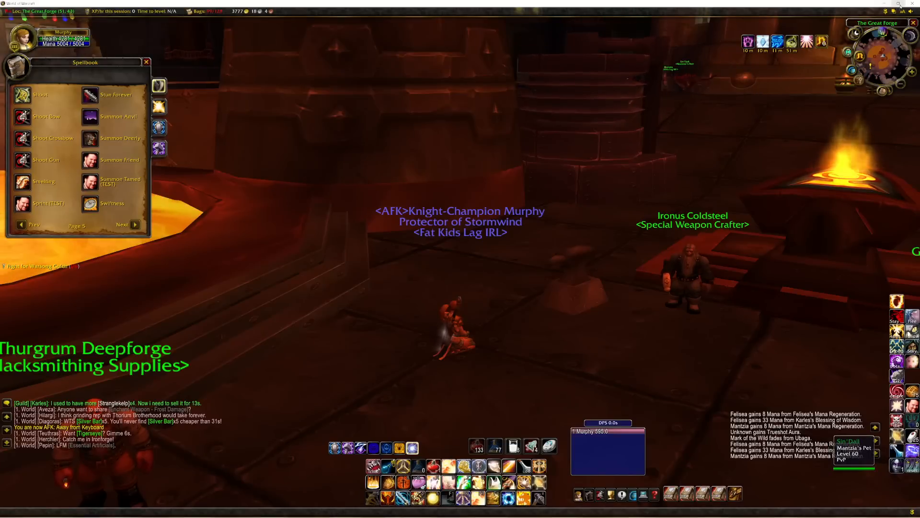
{"action": "key", "text": "alt+F4"}
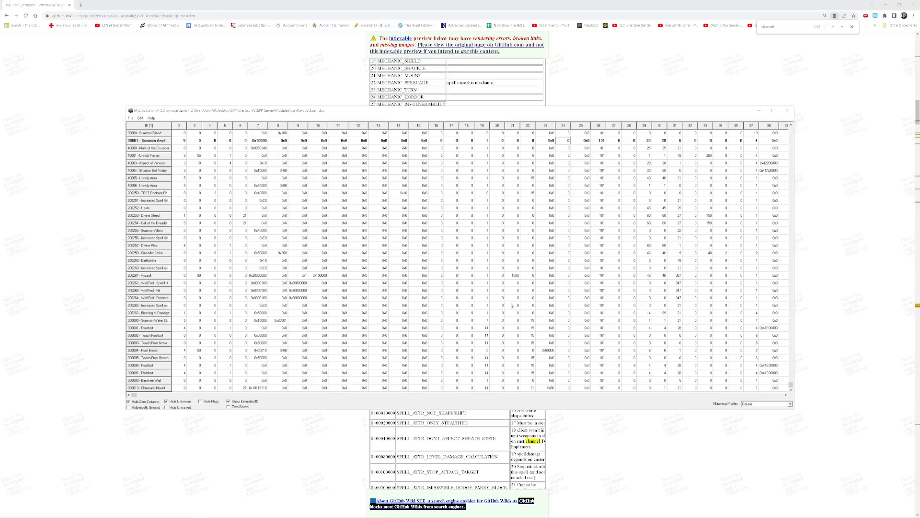
{"action": "left_click", "coordinate": [786, 111]}
In Ladik's MPQ Editor, open patch-2.MPQ from the World of Warcraft client's Data folder and go to its DBFilesClient folder.
{"action": "left_click", "coordinate": [214, 512]}
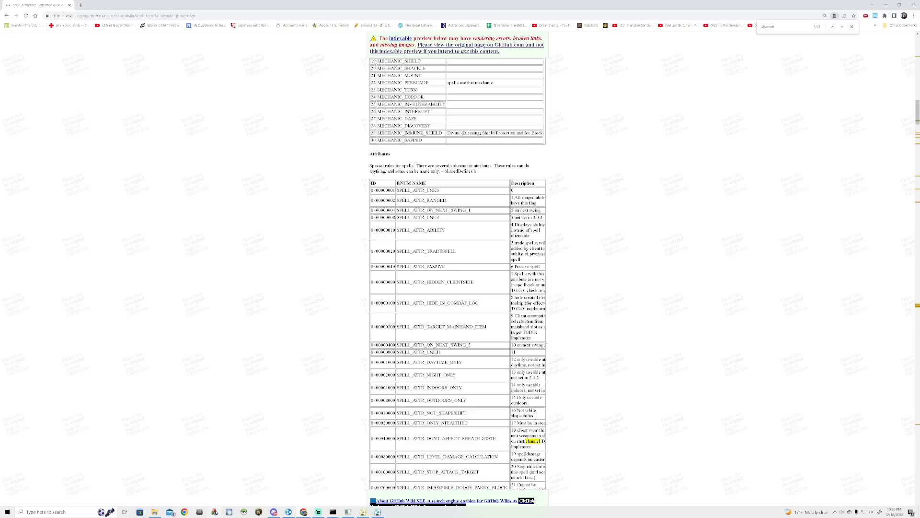
{"action": "left_click", "coordinate": [225, 46]}
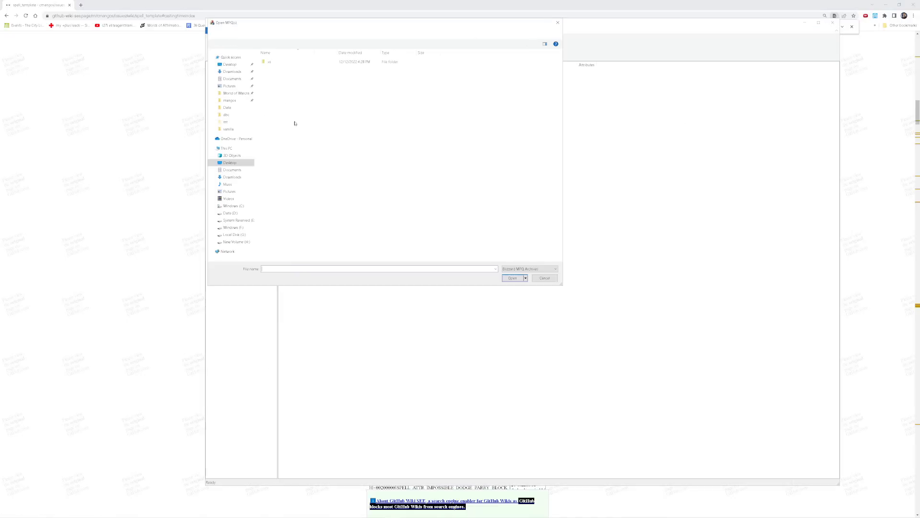
{"action": "left_click", "coordinate": [236, 93]}
{"action": "left_click", "coordinate": [288, 101]}
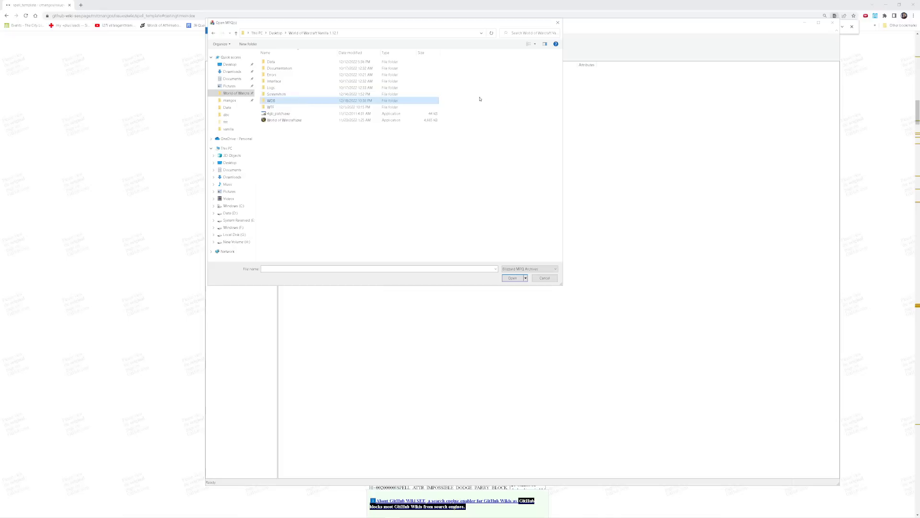
{"action": "double_click", "coordinate": [370, 62]}
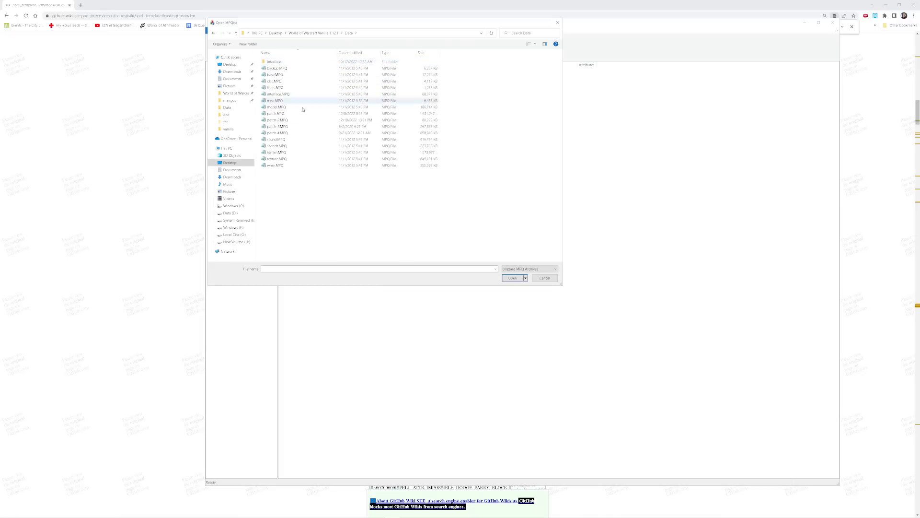
{"action": "double_click", "coordinate": [296, 123]}
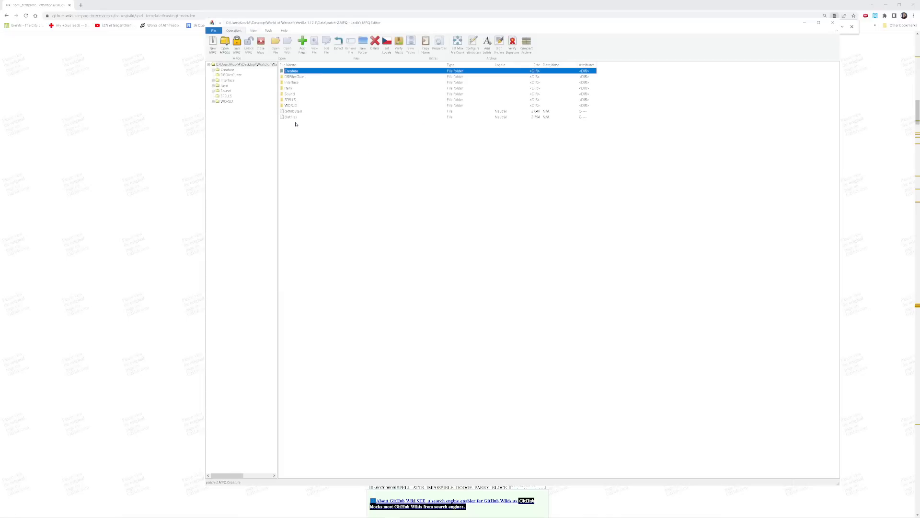
{"action": "double_click", "coordinate": [333, 76]}
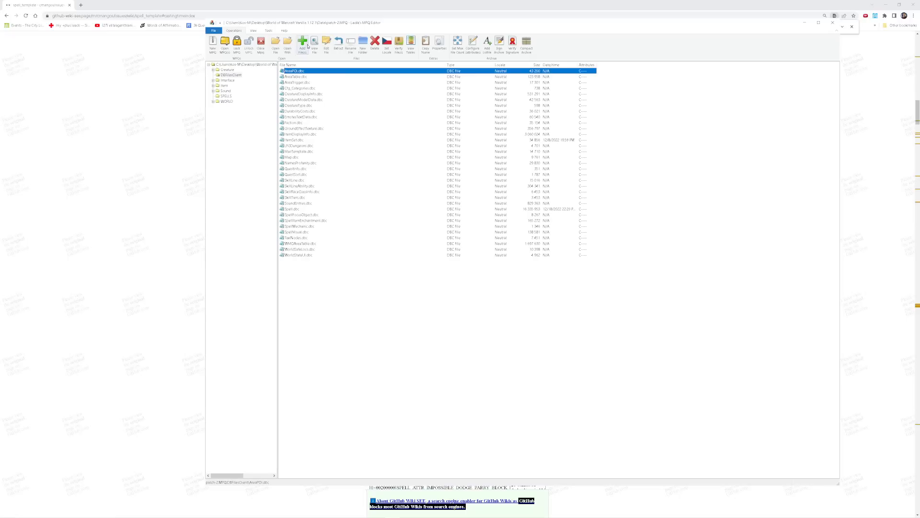
Add the edited Spell.dbc from the server's dbc folder to DBFilesClient in patch-2.MPQ and close the MPQ editor.
{"action": "left_click", "coordinate": [307, 46]}
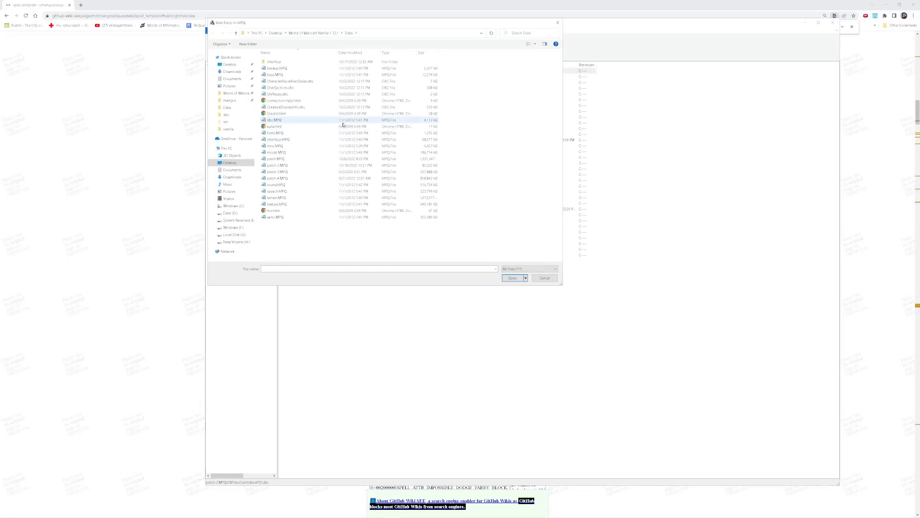
{"action": "left_click", "coordinate": [226, 115]}
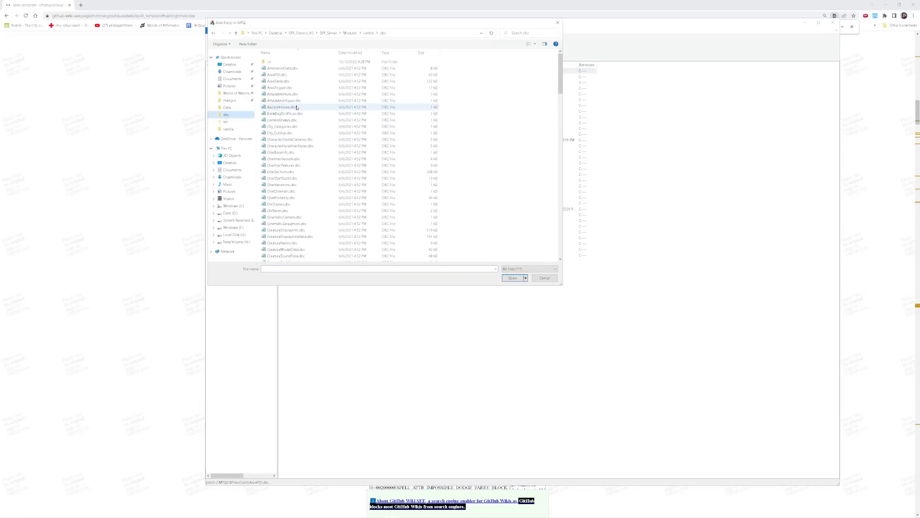
{"action": "scroll", "coordinate": [358, 131], "scroll_direction": "down", "scroll_amount": 20}
{"action": "double_click", "coordinate": [318, 199]}
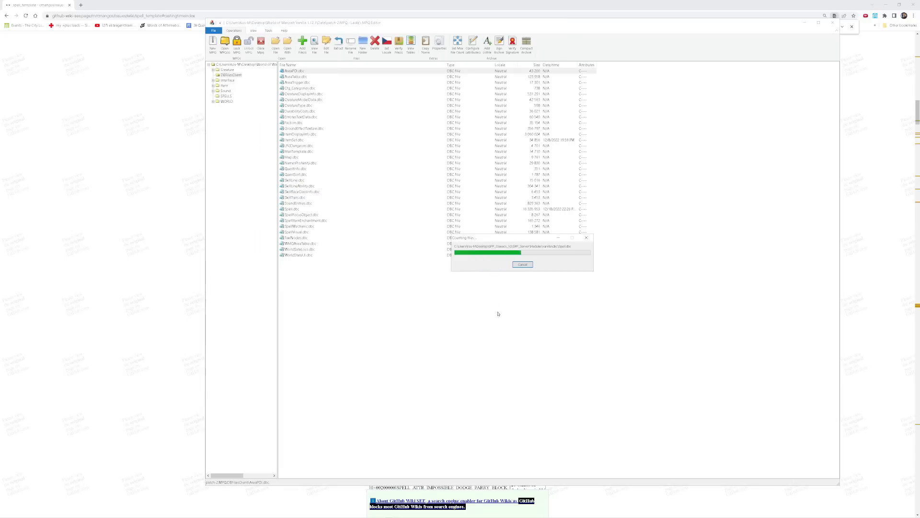
{"action": "left_click", "coordinate": [834, 24]}
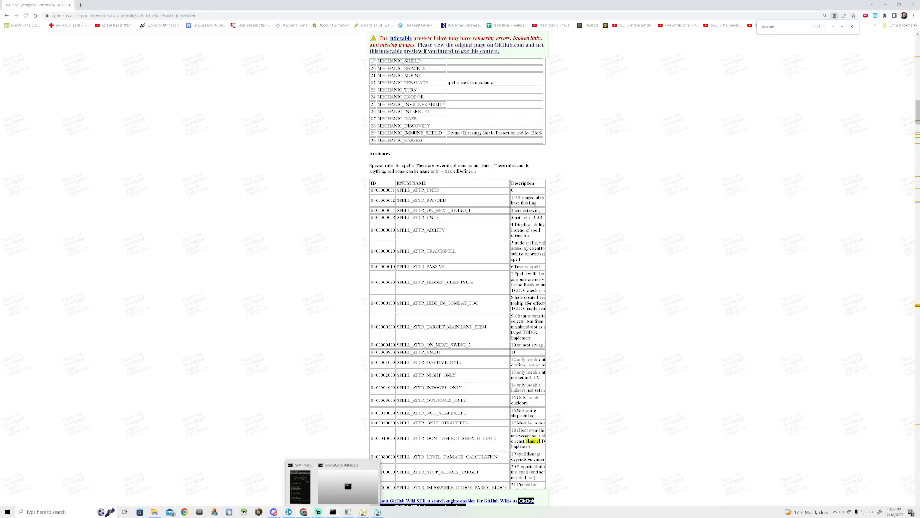
Switch to World of Warcraft, open the spellbook and page forward to look for the Summon Anvil spell.
{"action": "left_click", "coordinate": [324, 512]}
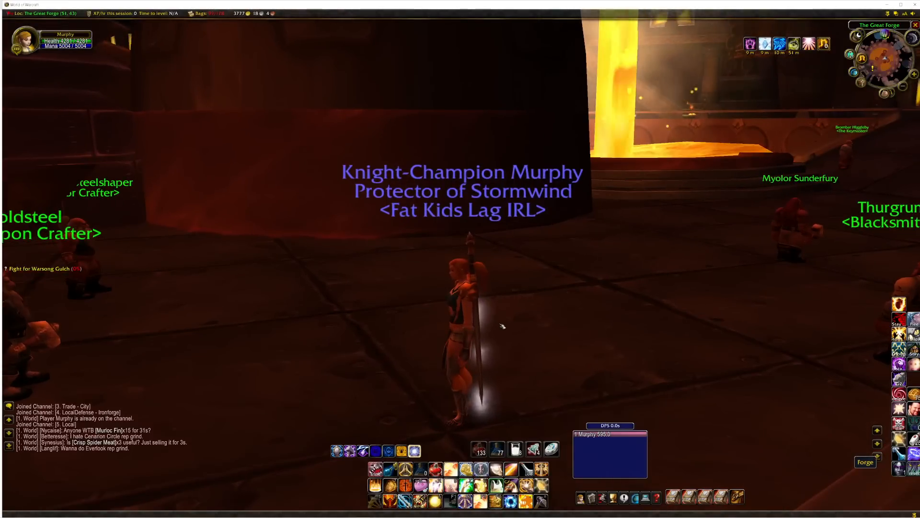
{"action": "key", "text": "p"}
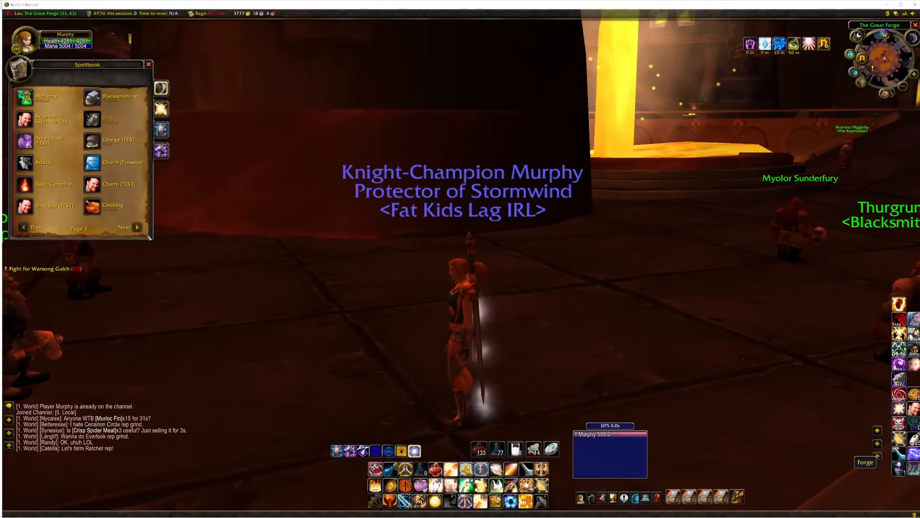
{"action": "left_click", "coordinate": [138, 227]}
{"action": "left_click", "coordinate": [139, 227]}
{"action": "left_click", "coordinate": [138, 227]}
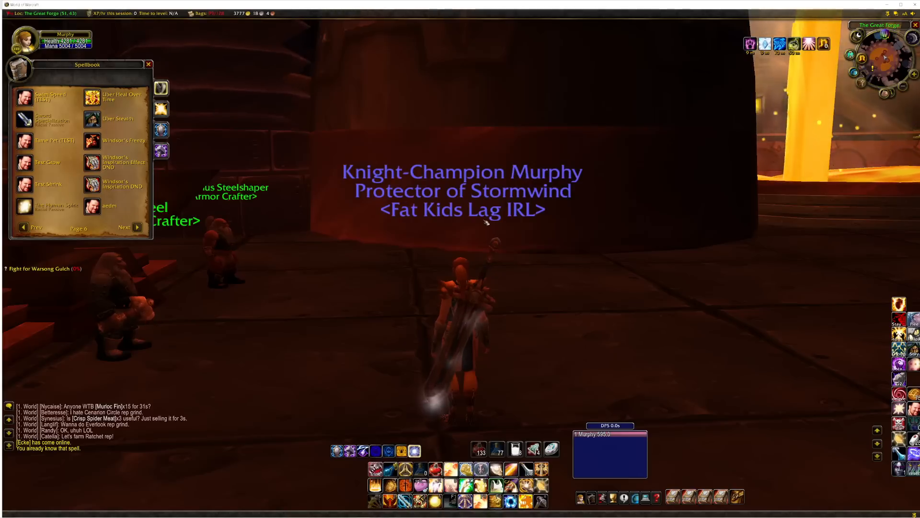
Run the character through the Great Forge to the open floor near the blacksmith trainers.
{"action": "left_click_drag", "start_coordinate": [487, 221], "coordinate": [302, 222]}
{"action": "key", "text": "w"}
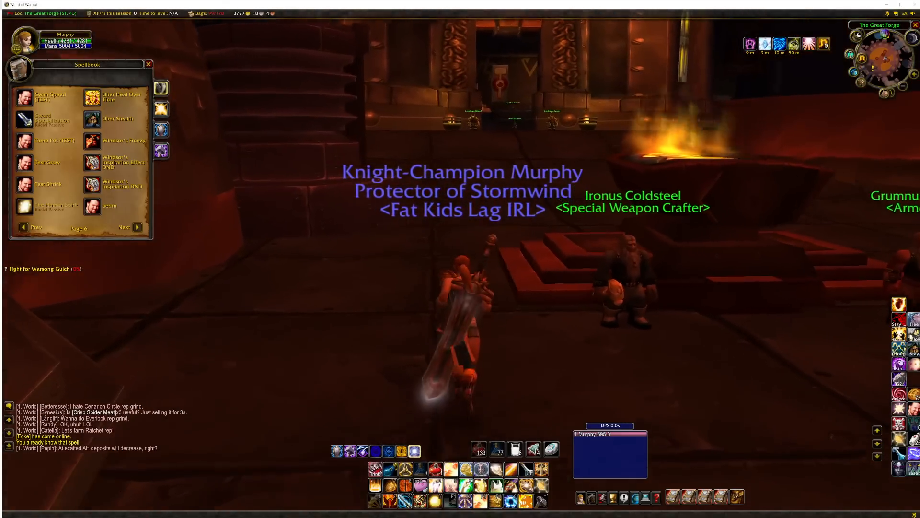
{"action": "key", "text": "space"}
{"action": "key", "text": "space"}
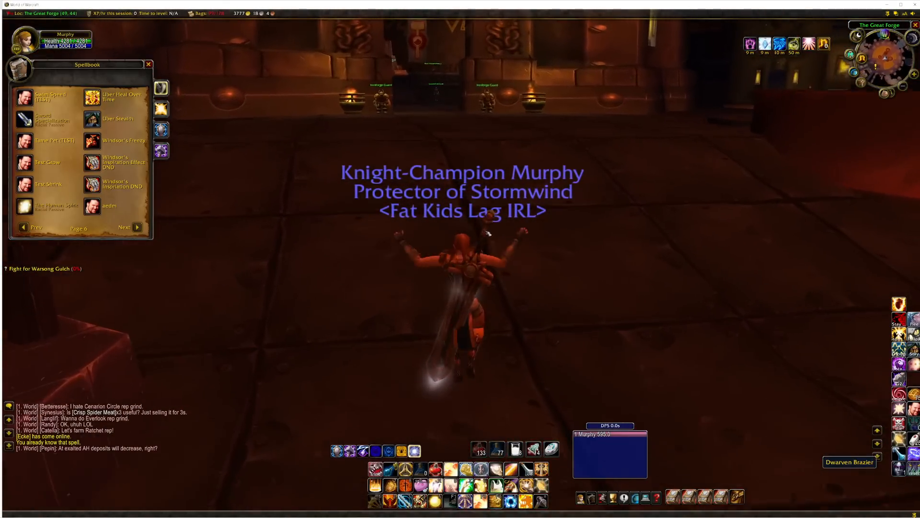
{"action": "left_click_drag", "start_coordinate": [540, 79], "coordinate": [719, 79]}
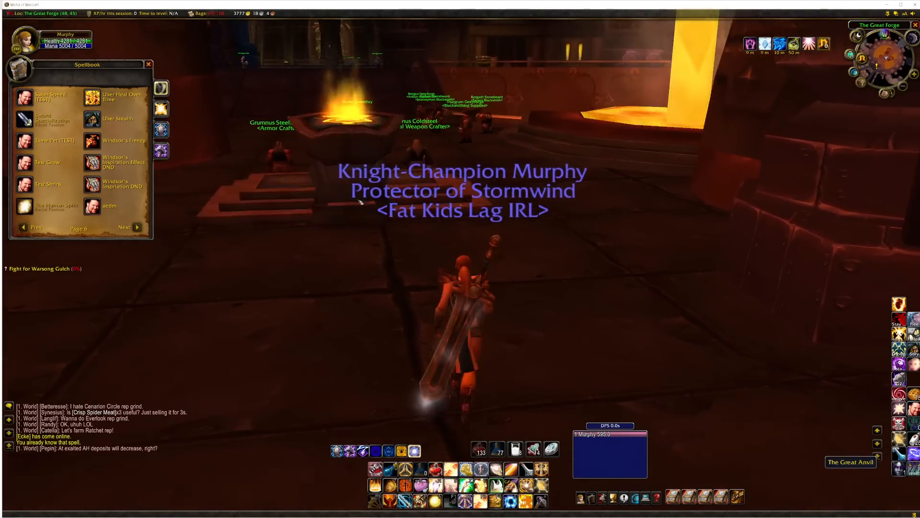
{"action": "key", "text": "space"}
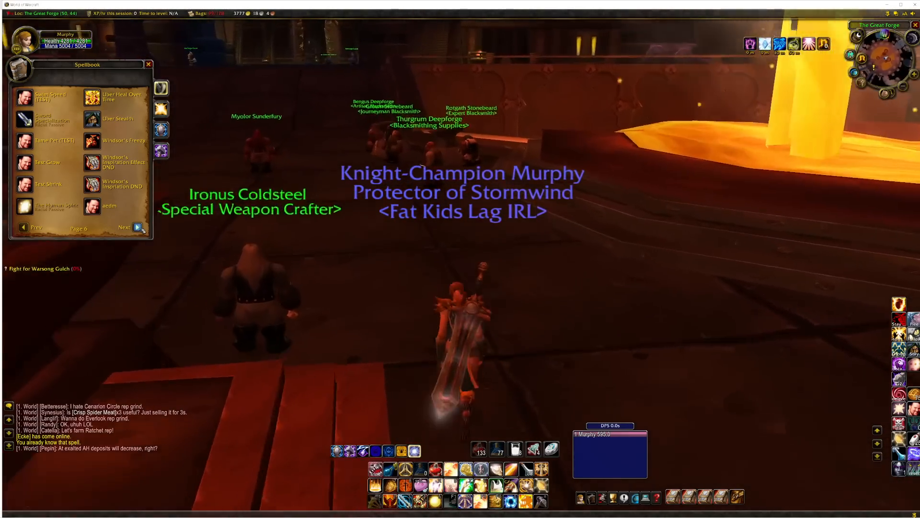
{"action": "key", "text": "a"}
{"action": "key", "text": "space"}
{"action": "key", "text": "space"}
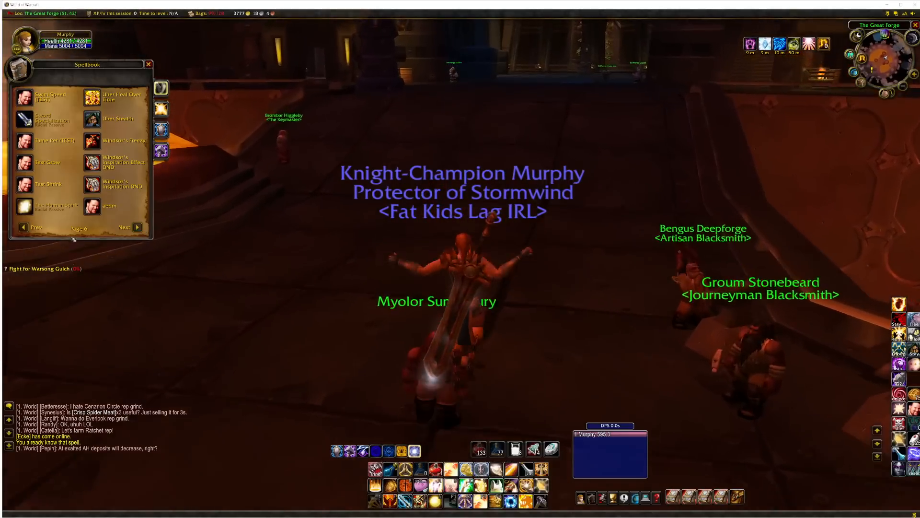
Return to spellbook page 5, cast Summon Anvil beside the forge and view the summoned anvil from above.
{"action": "left_click", "coordinate": [23, 227]}
{"action": "key", "text": "d"}
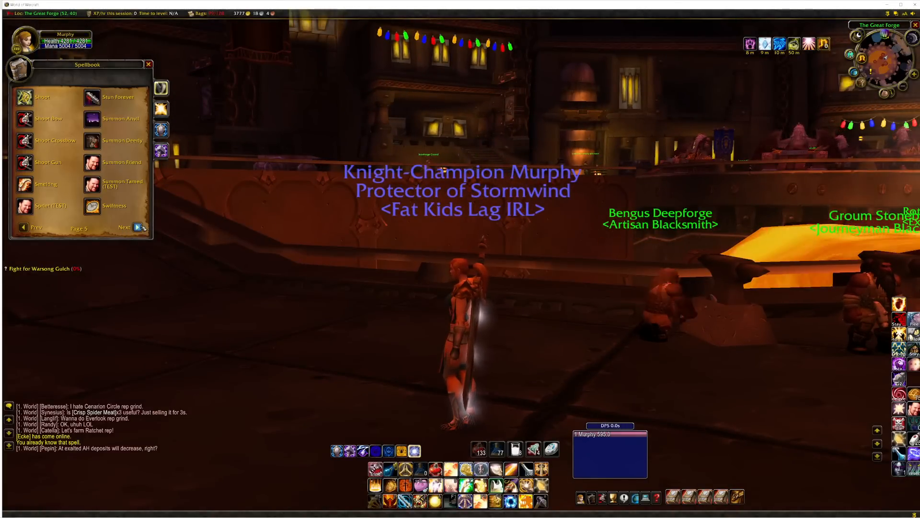
{"action": "left_click", "coordinate": [92, 119]}
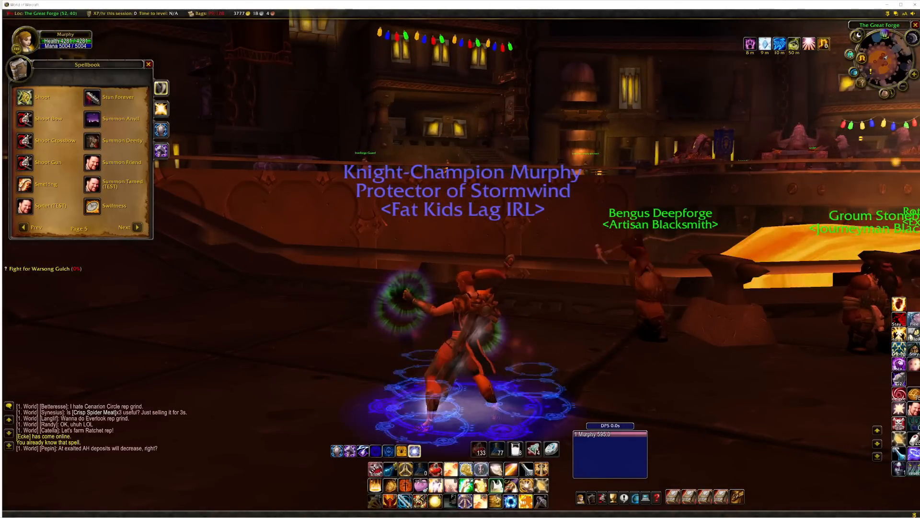
{"action": "left_click_drag", "start_coordinate": [230, 192], "coordinate": [268, 191]}
{"action": "scroll", "coordinate": [420, 283], "scroll_direction": "down", "scroll_amount": 4}
{"action": "left_click_drag", "start_coordinate": [420, 283], "coordinate": [444, 308]}
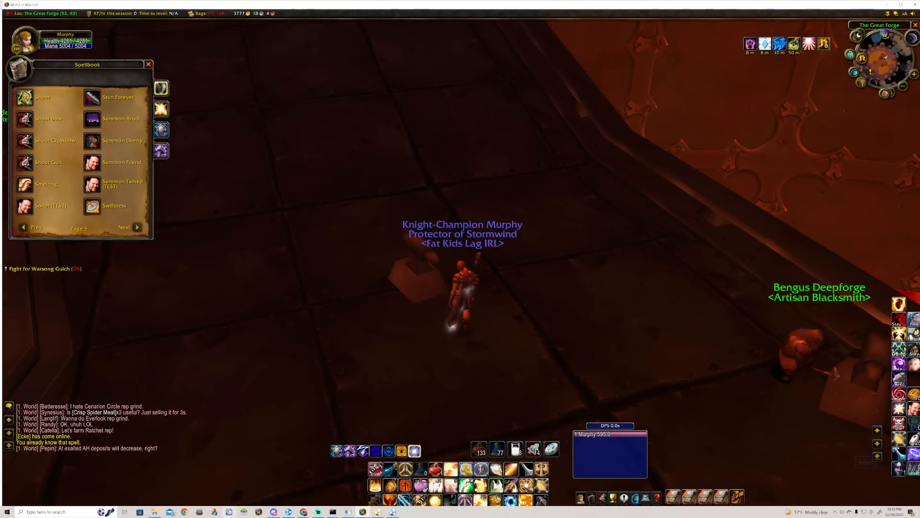
Open the server's Spell.dbc in MyDbcEditor and examine the visual and icon columns of the custom spell rows.
{"action": "left_click", "coordinate": [201, 512]}
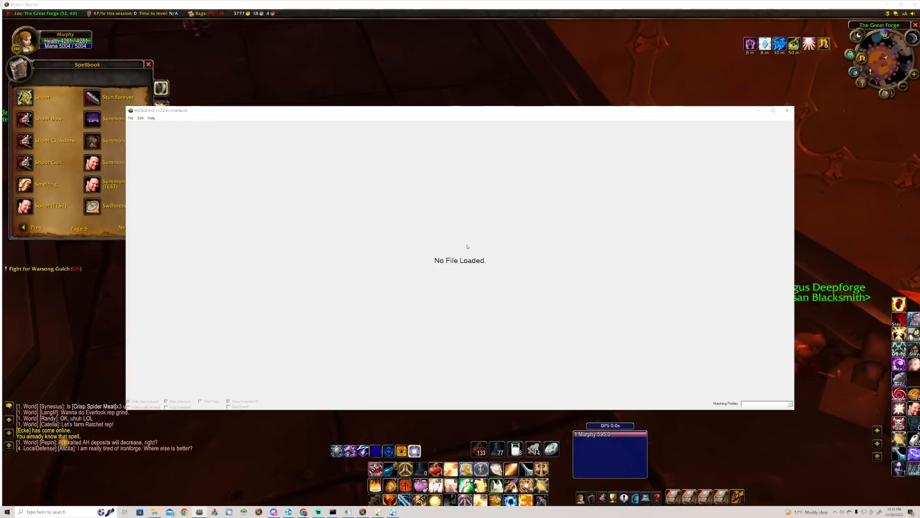
{"action": "left_click", "coordinate": [130, 118]}
{"action": "left_click", "coordinate": [133, 123]}
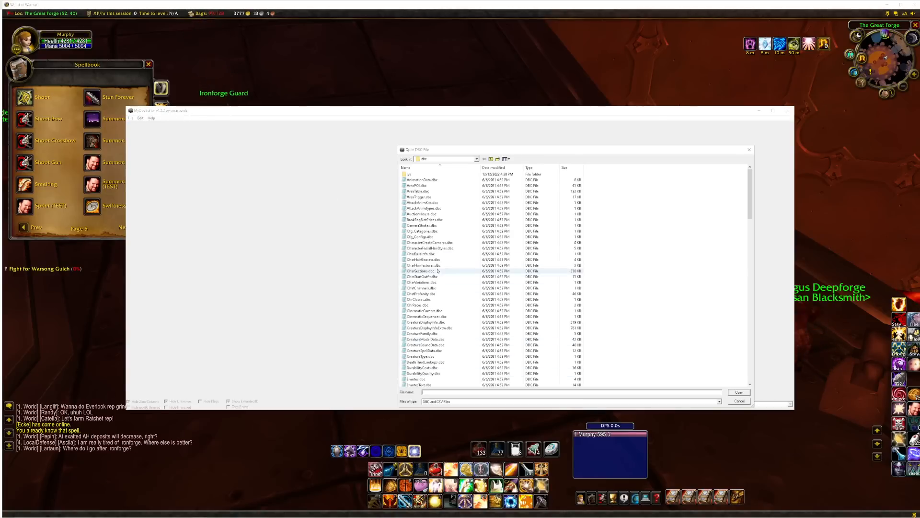
{"action": "scroll", "coordinate": [431, 281], "scroll_direction": "down", "scroll_amount": 10}
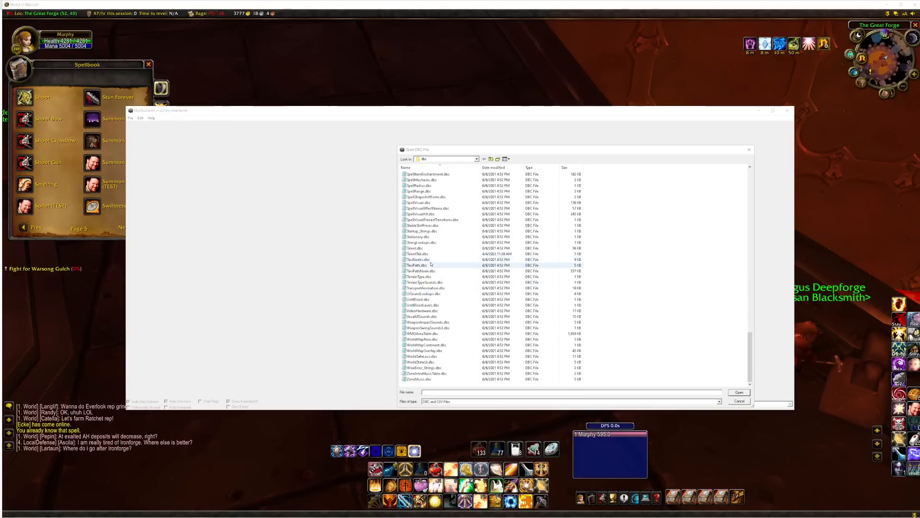
{"action": "scroll", "coordinate": [442, 203], "scroll_direction": "up", "scroll_amount": 3}
{"action": "double_click", "coordinate": [434, 213]}
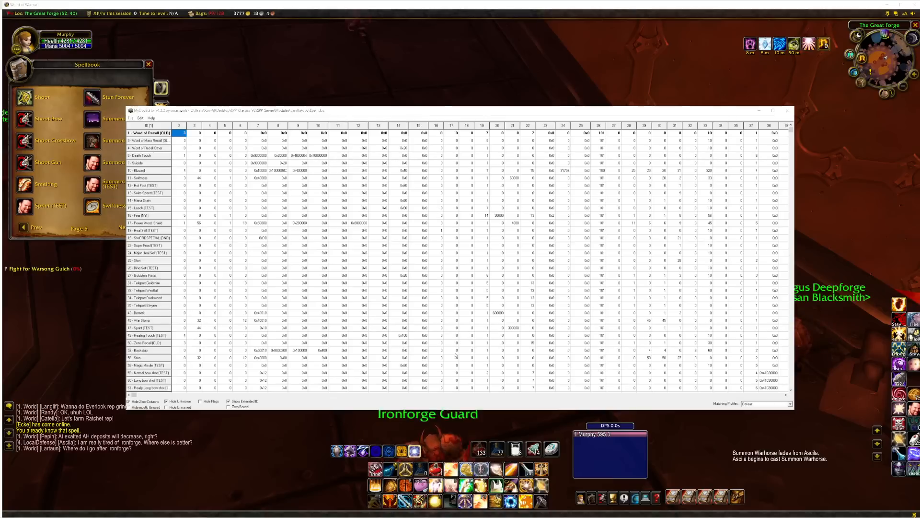
{"action": "left_click_drag", "start_coordinate": [134, 395], "coordinate": [438, 395]}
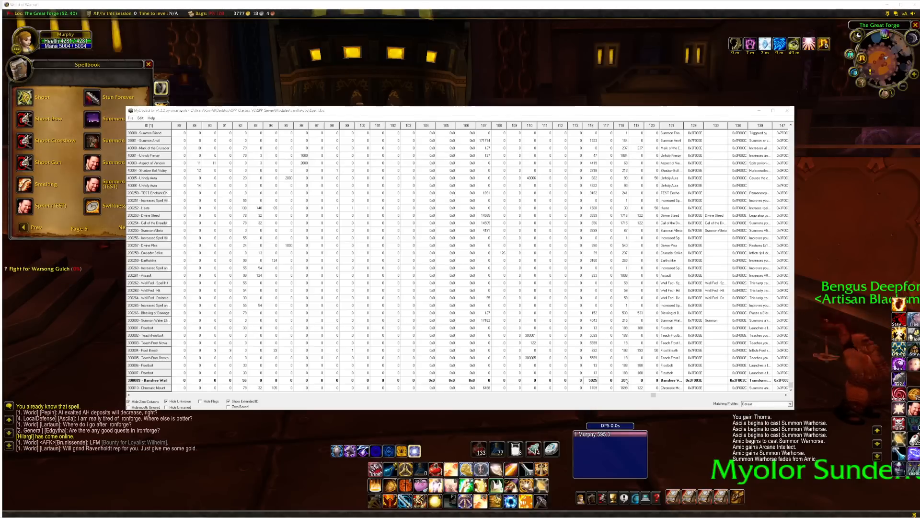
Connect to the local database in HeidiSQL and show the spell_template data of classicmangos at the SpellVisual and SpellIconID columns.
{"action": "mouse_move", "coordinate": [331, 516]}
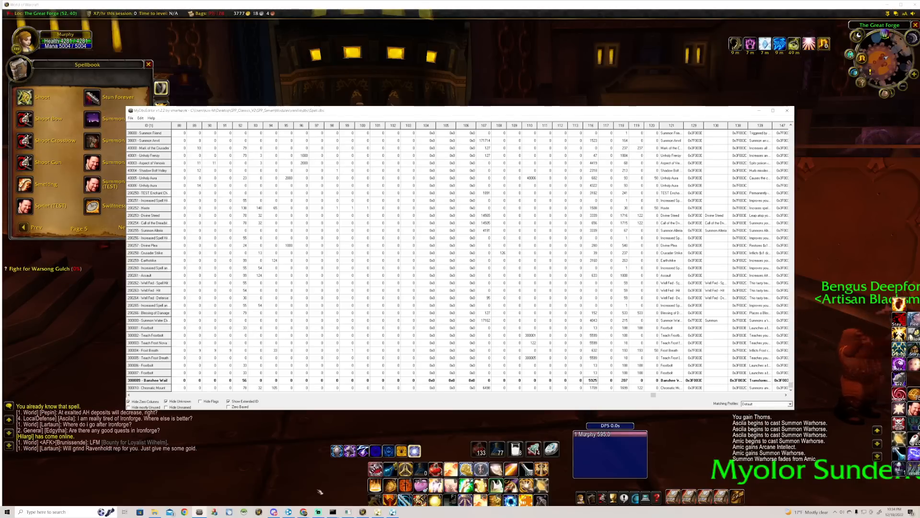
{"action": "left_click", "coordinate": [244, 511]}
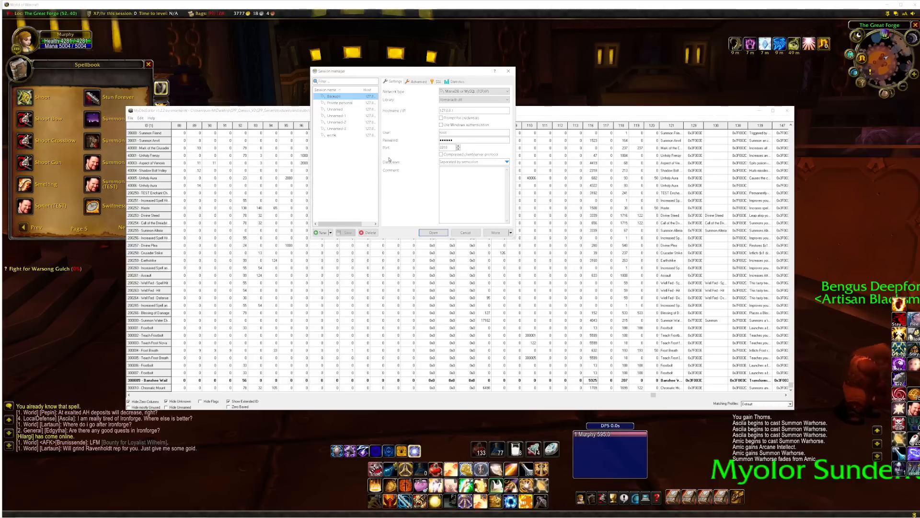
{"action": "left_click", "coordinate": [424, 233]}
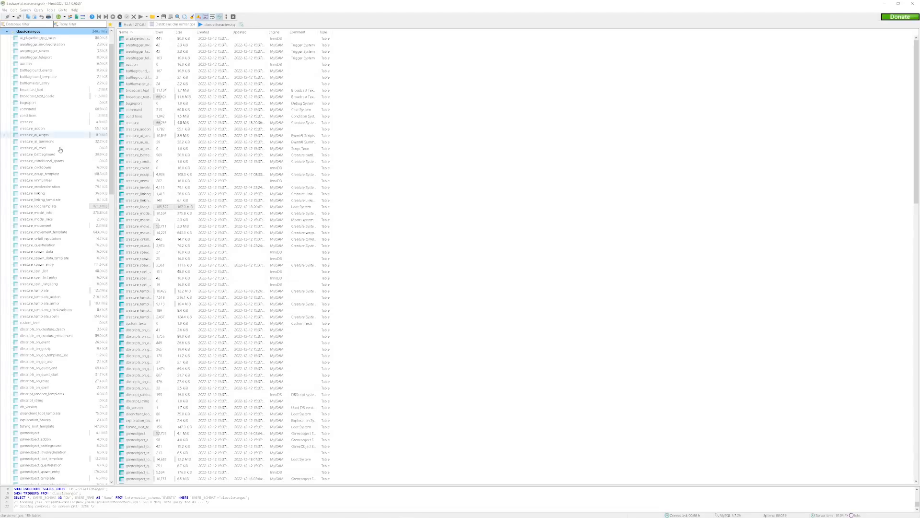
{"action": "scroll", "coordinate": [71, 356], "scroll_direction": "down", "scroll_amount": 15}
{"action": "scroll", "coordinate": [74, 367], "scroll_direction": "down", "scroll_amount": 8}
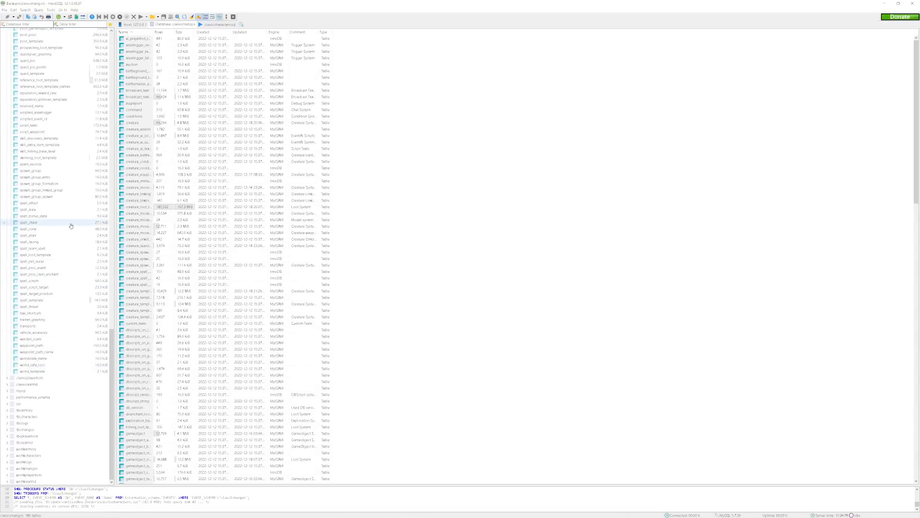
{"action": "left_click", "coordinate": [31, 299]}
{"action": "left_click", "coordinate": [421, 67]}
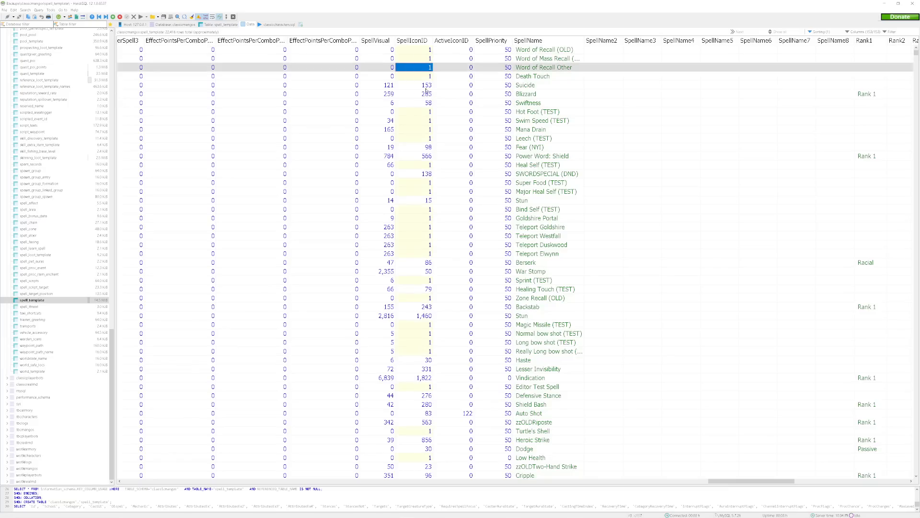
Check SpellVisual and SpellIconID for the Suicide and Blizzard spells, and close HeidiSQL and MyDbcEditor.
{"action": "left_click", "coordinate": [426, 87]}
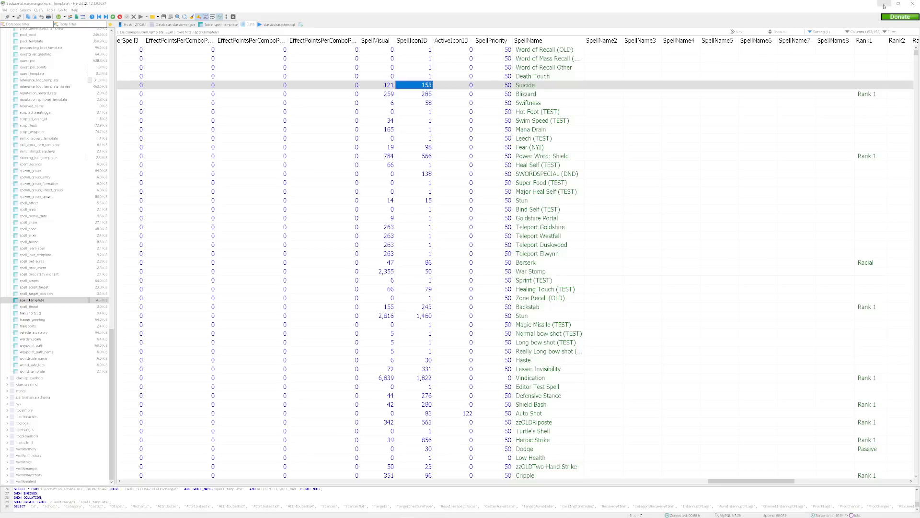
{"action": "left_click", "coordinate": [393, 87]}
{"action": "left_click", "coordinate": [413, 87]}
{"action": "left_click", "coordinate": [390, 87]}
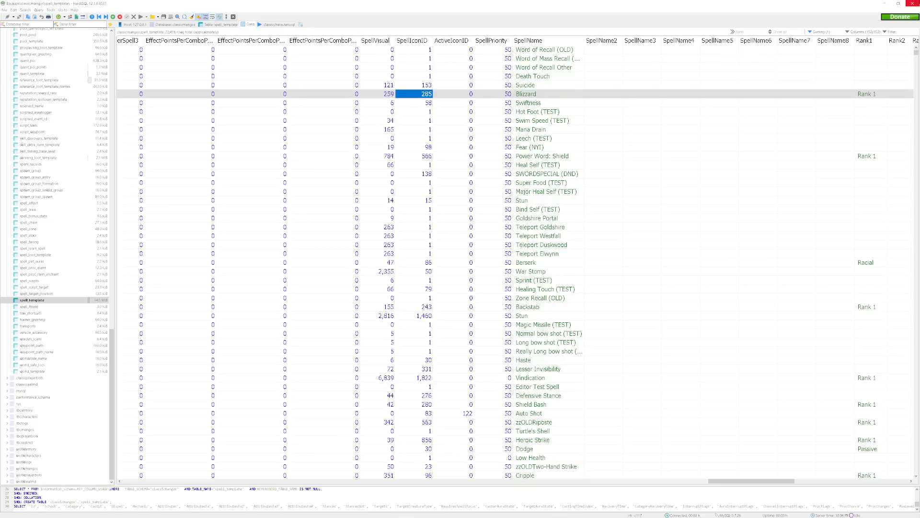
{"action": "left_click", "coordinate": [916, 4]}
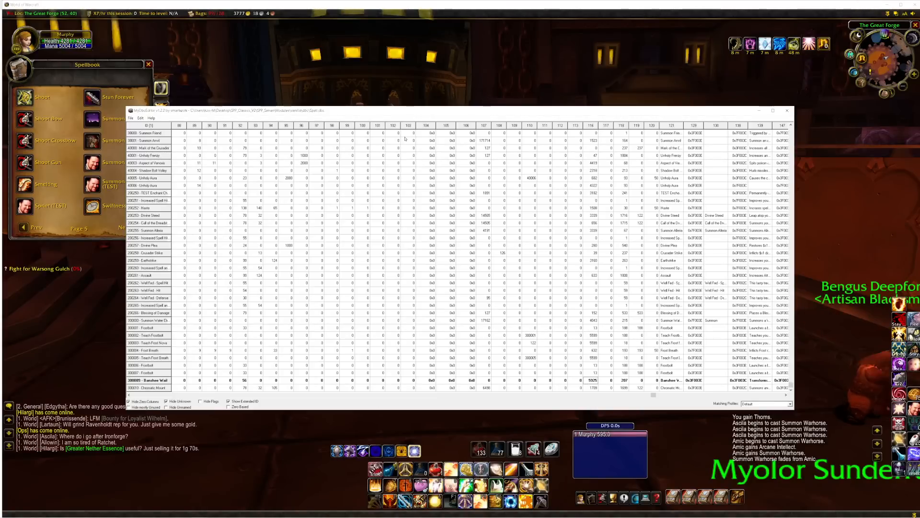
{"action": "left_click", "coordinate": [787, 110]}
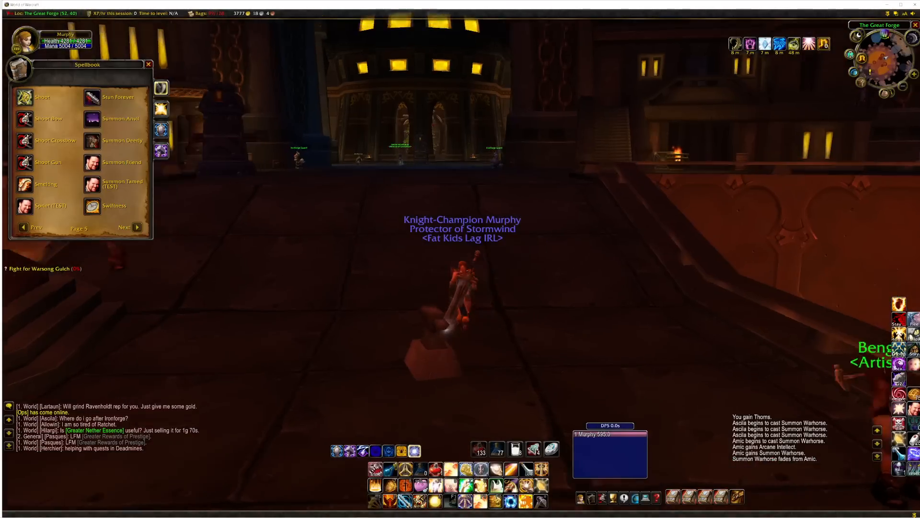
Walk the character around the summoned anvil in the Great Forge to inspect it from several angles.
{"action": "key", "text": "w"}
{"action": "key", "text": "w"}
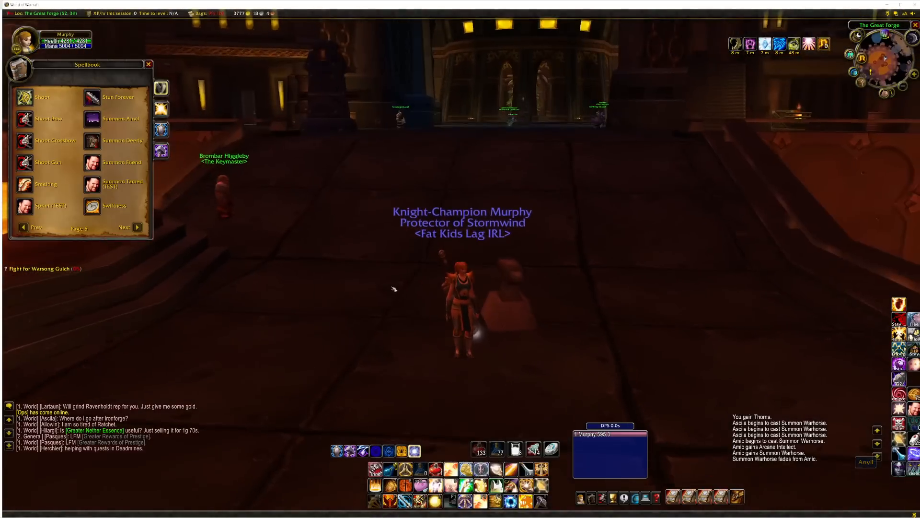
{"action": "scroll", "coordinate": [460, 259], "scroll_direction": "up", "scroll_amount": 3}
{"action": "key", "text": "w"}
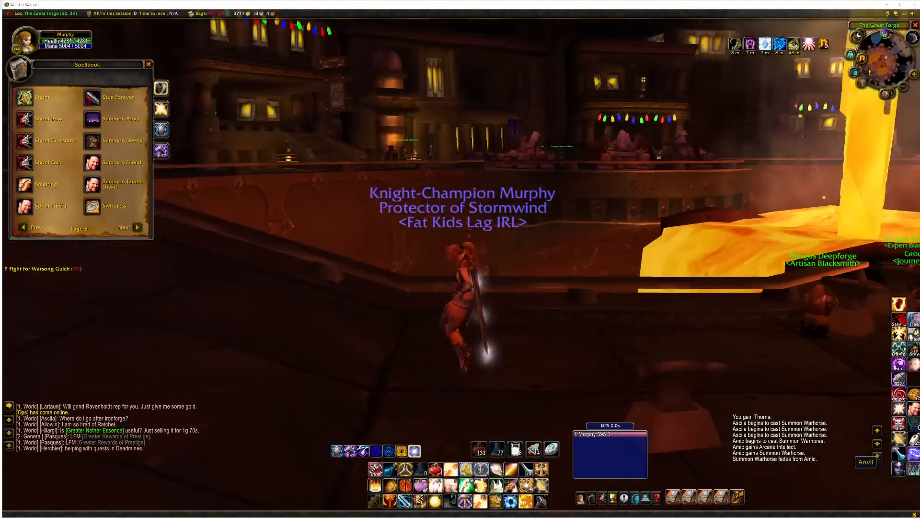